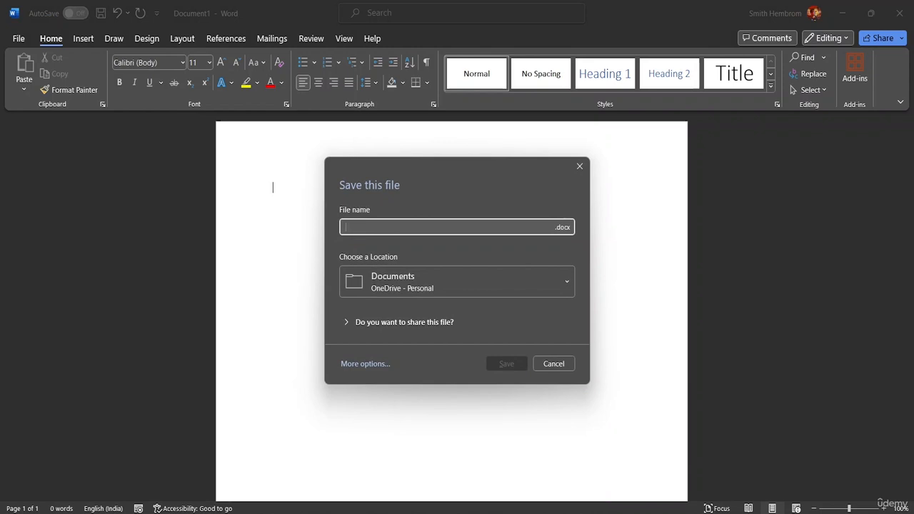
Step: Save the document as a Word document named WordArt in the MS Word Advanced Resource File folder
{"action": "type", "text": "Word"}
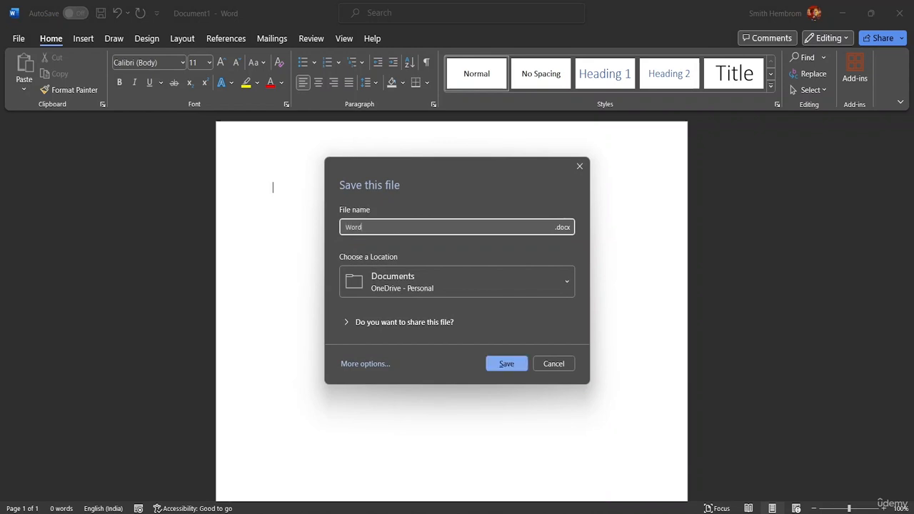
{"action": "type", "text": " Art"}
{"action": "left_click", "coordinate": [468, 281]}
{"action": "scroll", "coordinate": [441, 242], "scroll_direction": "down", "scroll_amount": 2}
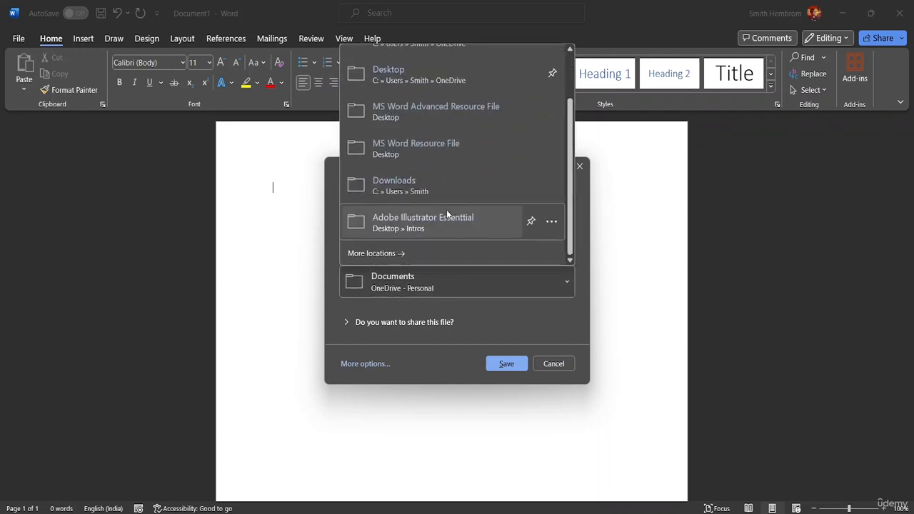
{"action": "left_click", "coordinate": [431, 245]}
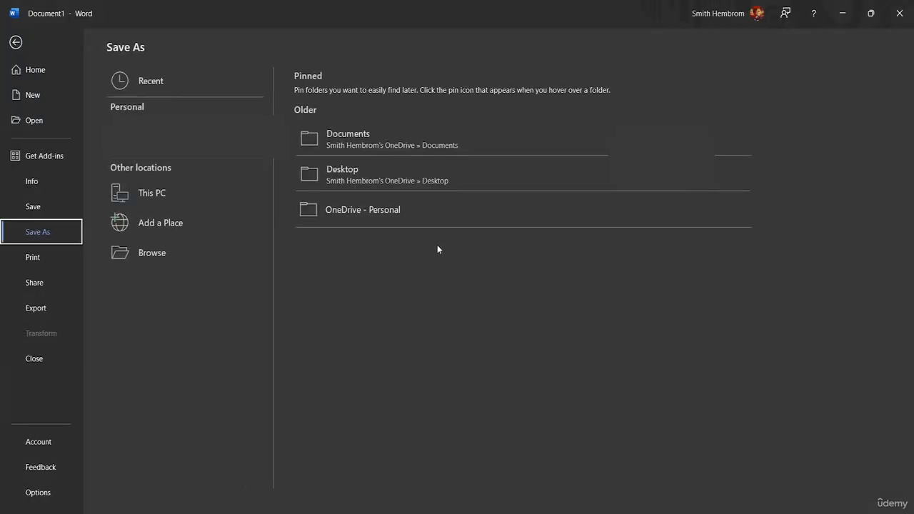
{"action": "left_click", "coordinate": [187, 244]}
{"action": "scroll", "coordinate": [49, 142], "scroll_direction": "down", "scroll_amount": 8}
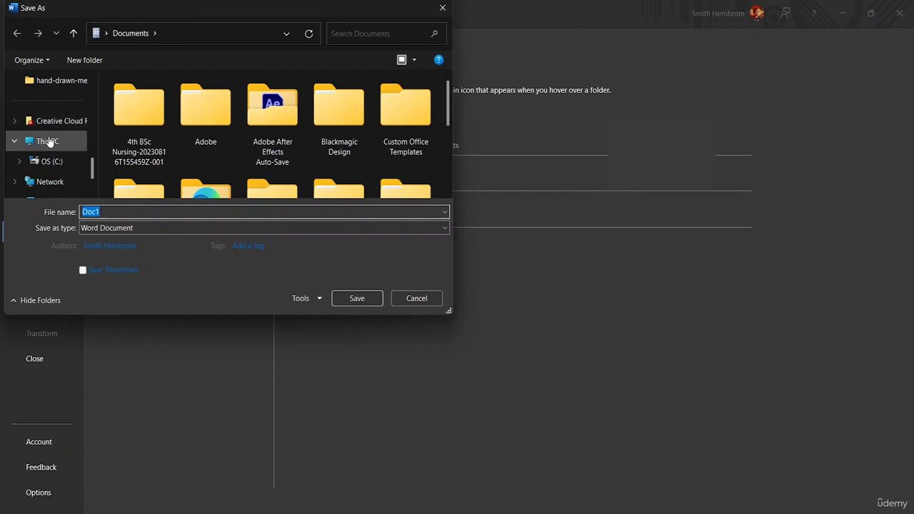
{"action": "scroll", "coordinate": [50, 146], "scroll_direction": "down", "scroll_amount": 2}
{"action": "scroll", "coordinate": [51, 150], "scroll_direction": "up", "scroll_amount": 10}
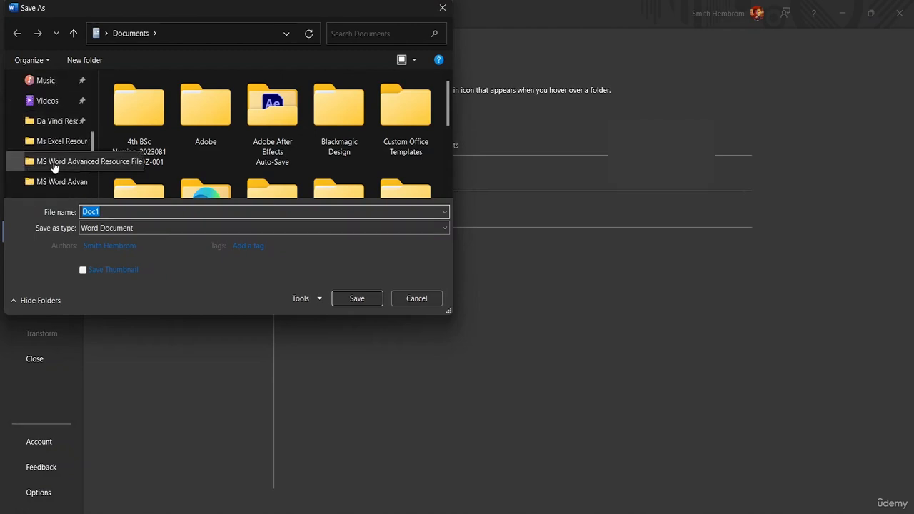
{"action": "left_click", "coordinate": [54, 164]}
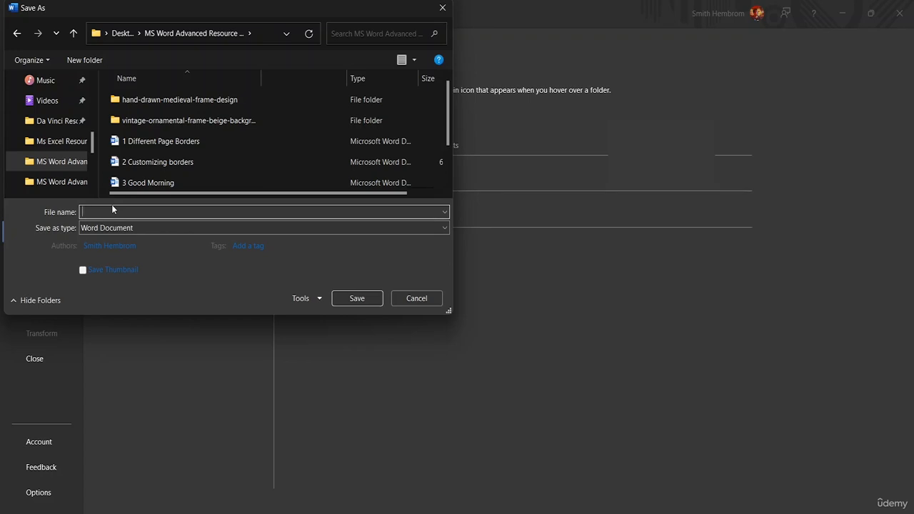
{"action": "type", "text": "WordArt"}
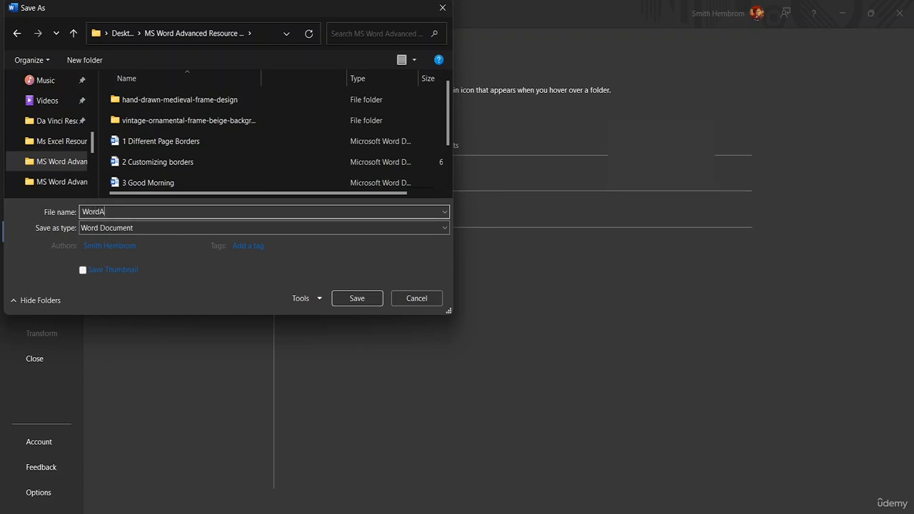
{"action": "left_click", "coordinate": [357, 298]}
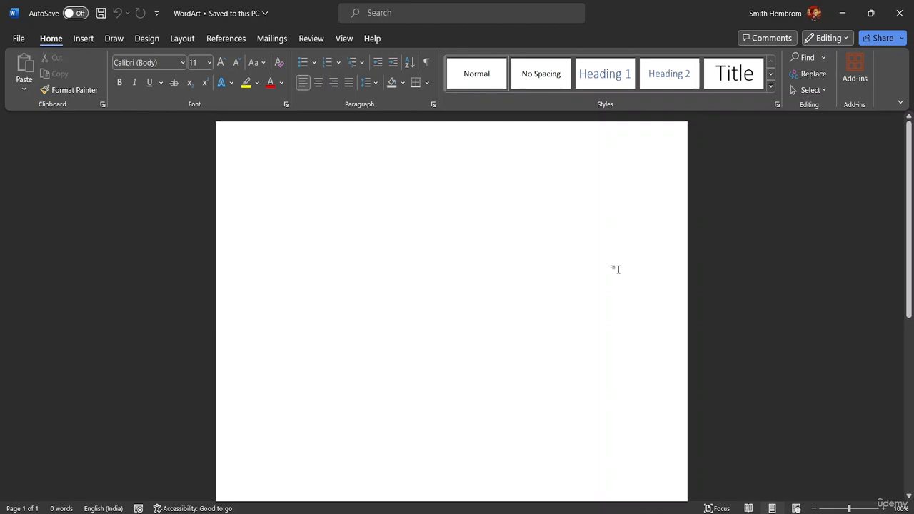
Step: Enter the text "MS Word Class" on the first line of the page
{"action": "type", "text": "M"}
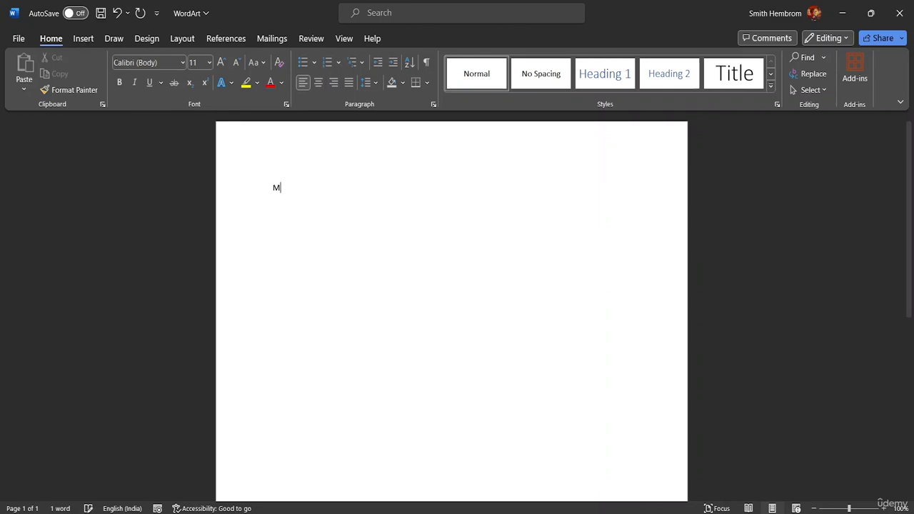
{"action": "type", "text": "s n"}
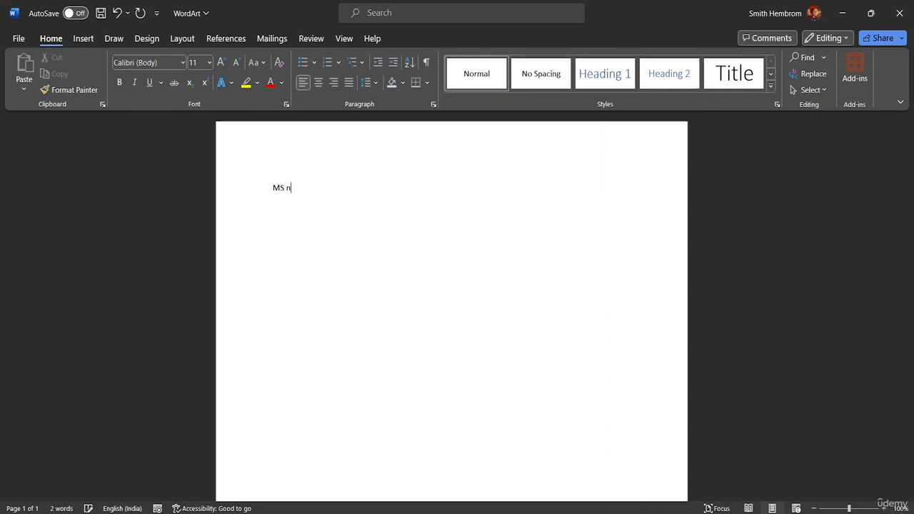
{"action": "key", "text": "BackSpace"}
{"action": "type", "text": "Word Class"}
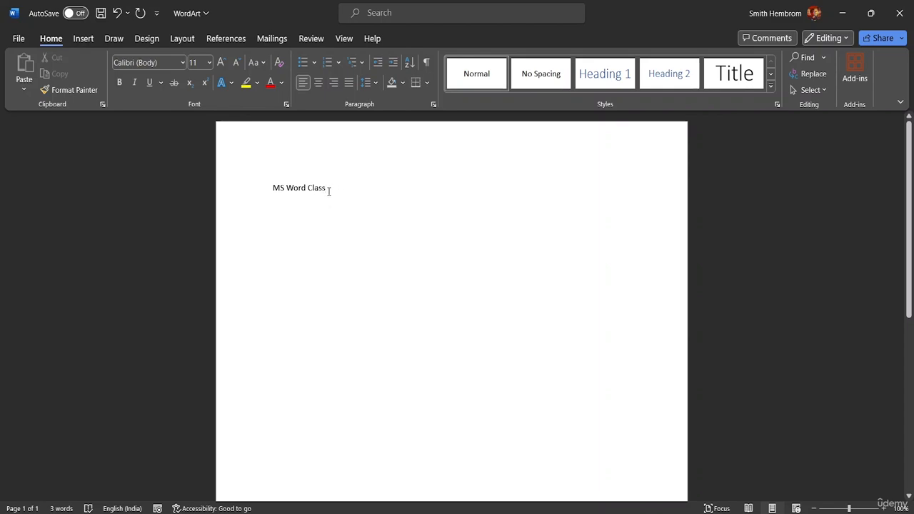
Step: Insert a WordArt object in the blue gradient style with reflection and move it to the right of the body text
{"action": "left_click", "coordinate": [83, 40]}
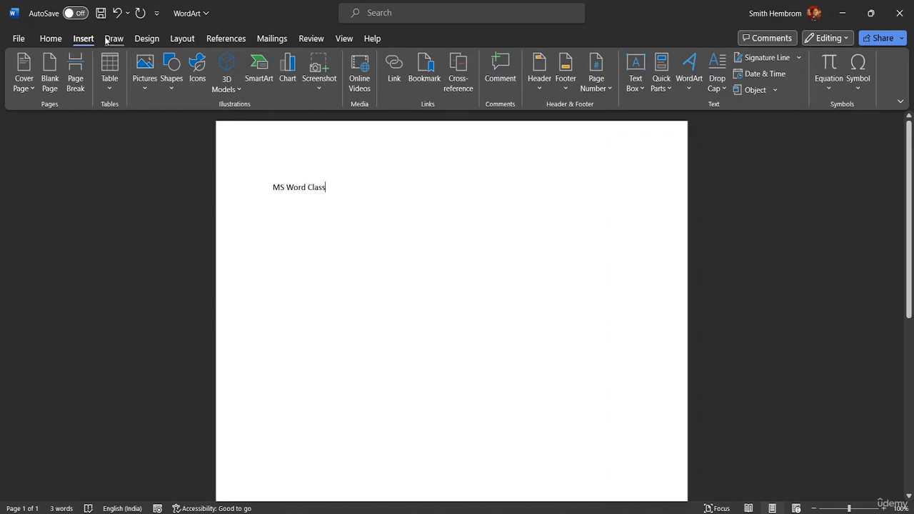
{"action": "left_click", "coordinate": [689, 83]}
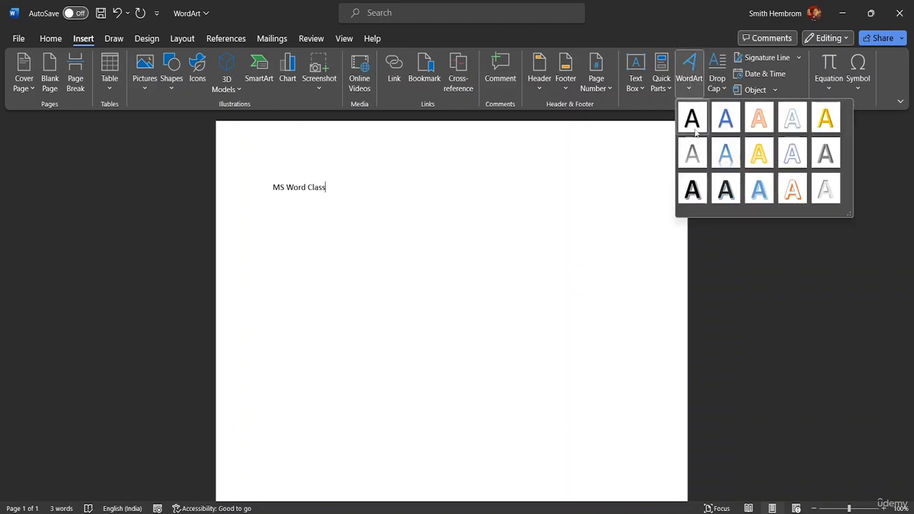
{"action": "left_click", "coordinate": [725, 154]}
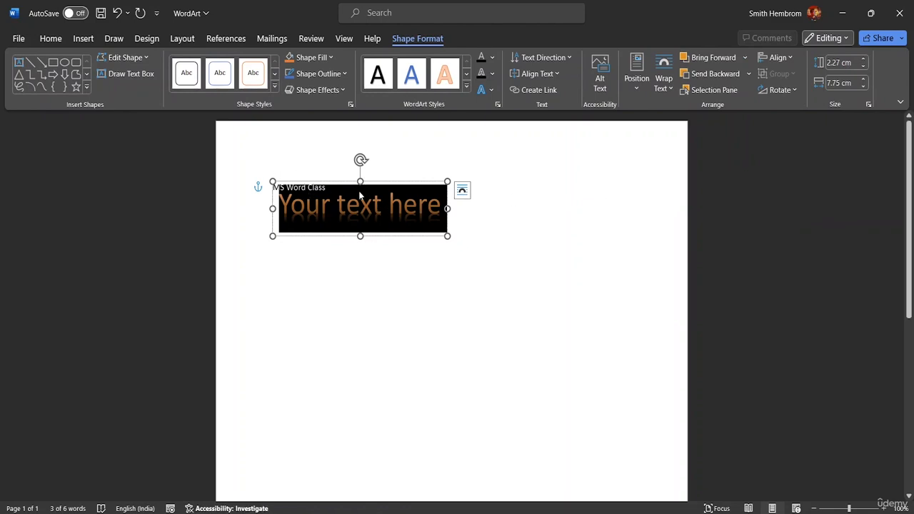
{"action": "left_click_drag", "start_coordinate": [338, 207], "coordinate": [443, 207]}
{"action": "left_click", "coordinate": [412, 158]}
{"action": "left_click", "coordinate": [361, 192]}
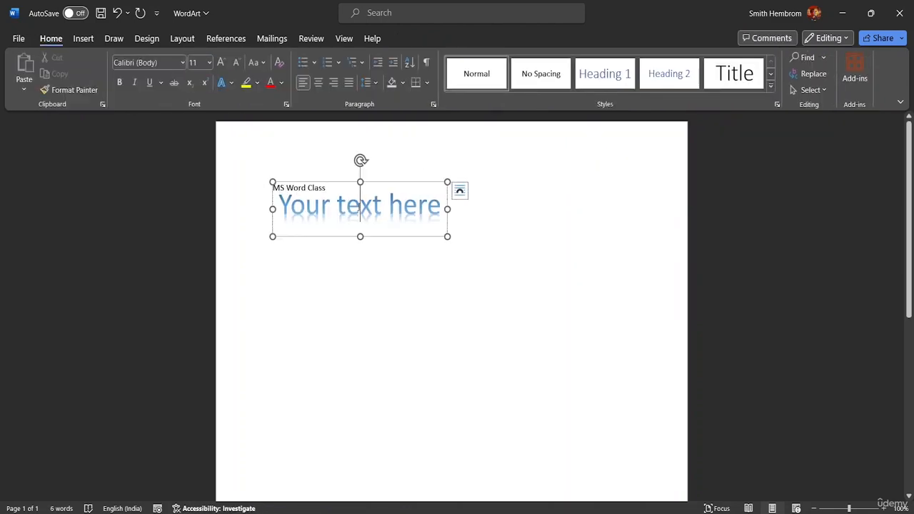
{"action": "left_click_drag", "start_coordinate": [352, 178], "coordinate": [424, 179]}
Step: Delete the body text "MS Word Class" beside the WordArt
{"action": "left_click", "coordinate": [326, 189]}
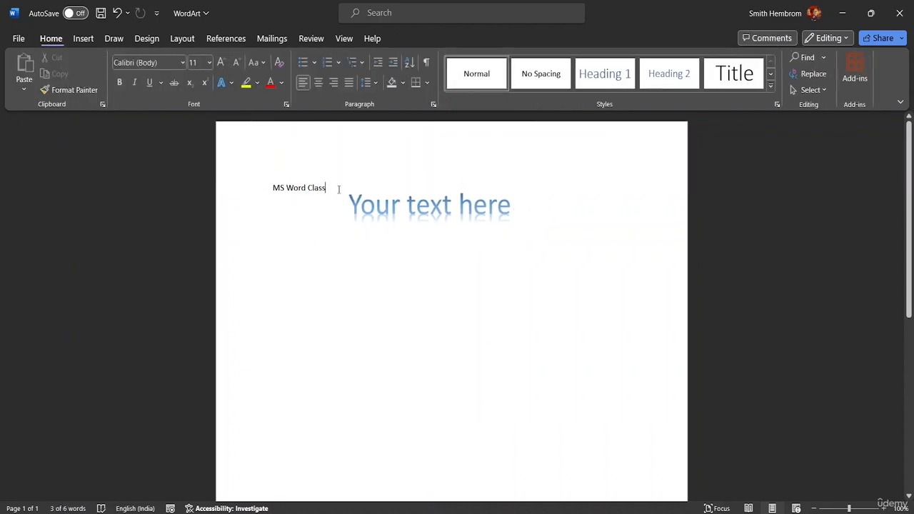
{"action": "key", "text": "BackSpace"}
{"action": "key", "text": "BackSpace"}
{"action": "key", "text": "BackSpace"}
{"action": "key", "text": "BackSpace"}
{"action": "key", "text": "BackSpace"}
{"action": "key", "text": "BackSpace"}
{"action": "key", "text": "BackSpace"}
{"action": "key", "text": "BackSpace"}
{"action": "key", "text": "BackSpace"}
{"action": "key", "text": "BackSpace"}
{"action": "key", "text": "BackSpace"}
{"action": "key", "text": "BackSpace"}
{"action": "key", "text": "BackSpace"}
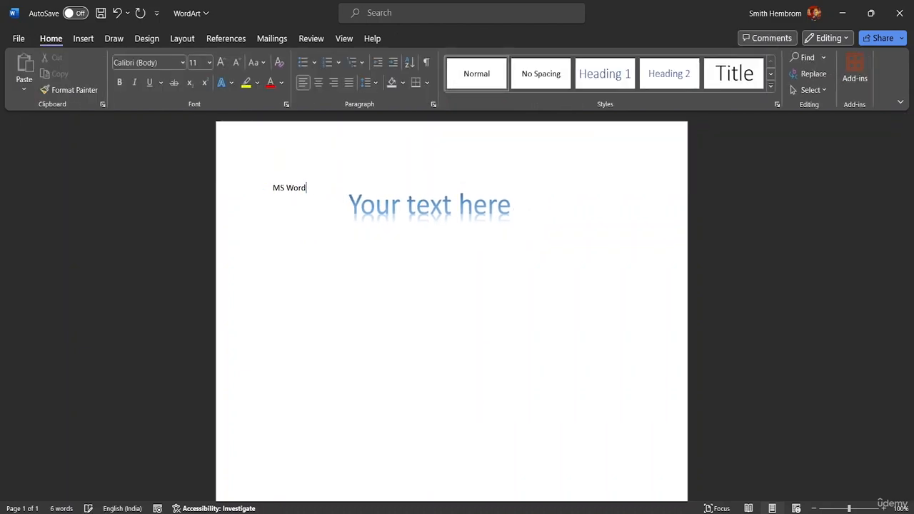
{"action": "left_click", "coordinate": [512, 206]}
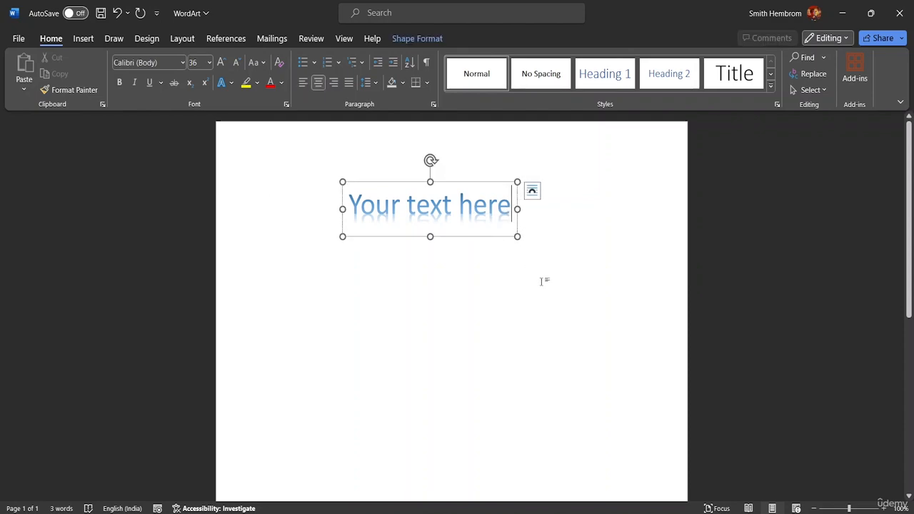
{"action": "left_click", "coordinate": [83, 39]}
{"action": "left_click", "coordinate": [690, 80]}
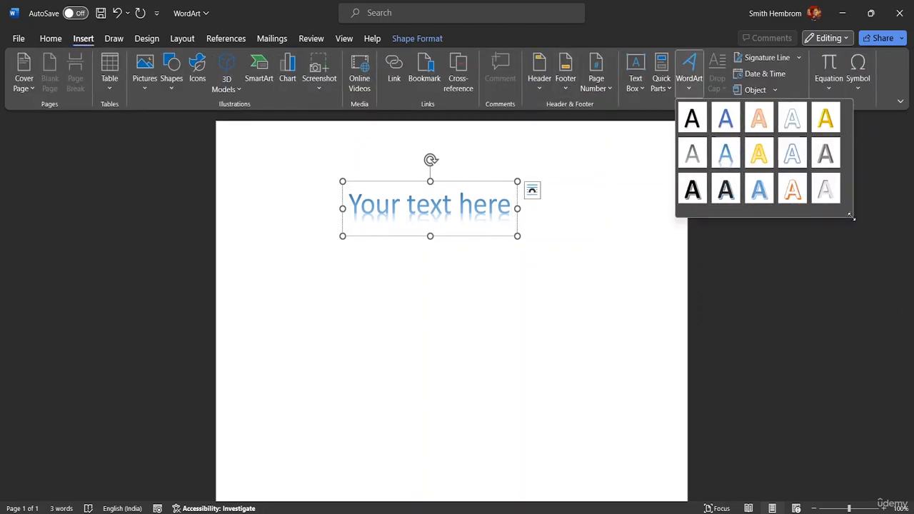
Step: Replace the WordArt's placeholder text with "MS WORD TUTORIAL"
{"action": "left_click", "coordinate": [511, 206]}
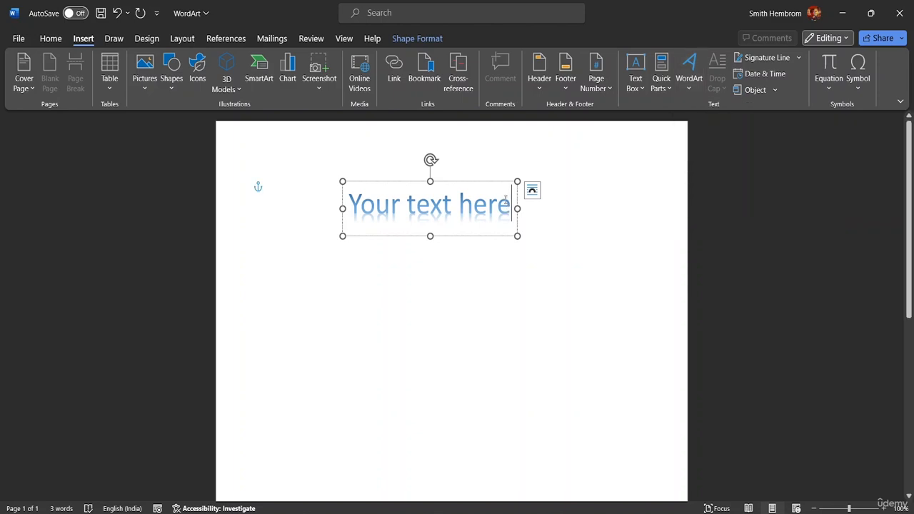
{"action": "key", "text": "BackSpace"}
{"action": "key", "text": "BackSpace"}
{"action": "key", "text": "BackSpace"}
{"action": "key", "text": "BackSpace"}
{"action": "key", "text": "BackSpace"}
{"action": "key", "text": "BackSpace"}
{"action": "key", "text": "BackSpace"}
{"action": "key", "text": "BackSpace"}
{"action": "key", "text": "BackSpace"}
{"action": "key", "text": "BackSpace"}
{"action": "key", "text": "BackSpace"}
{"action": "key", "text": "BackSpace"}
{"action": "key", "text": "BackSpace"}
{"action": "key", "text": "BackSpace"}
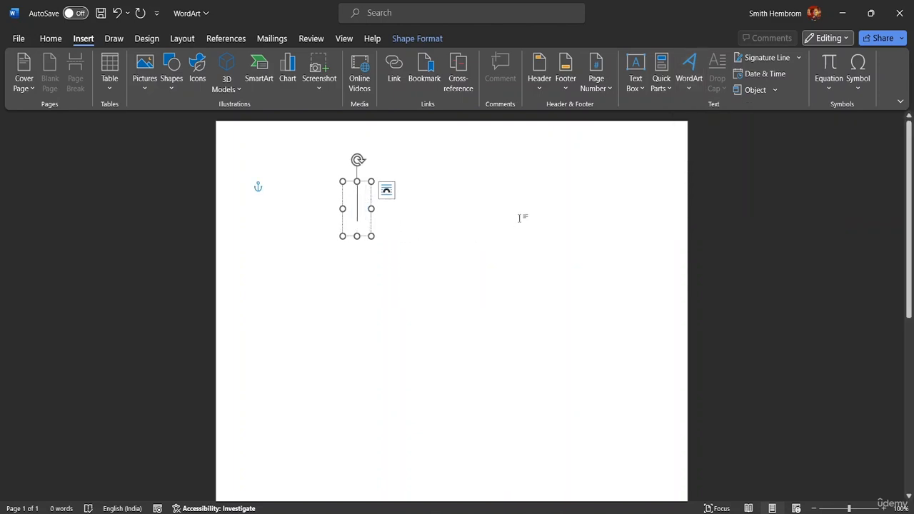
{"action": "type", "text": "MS WORD"}
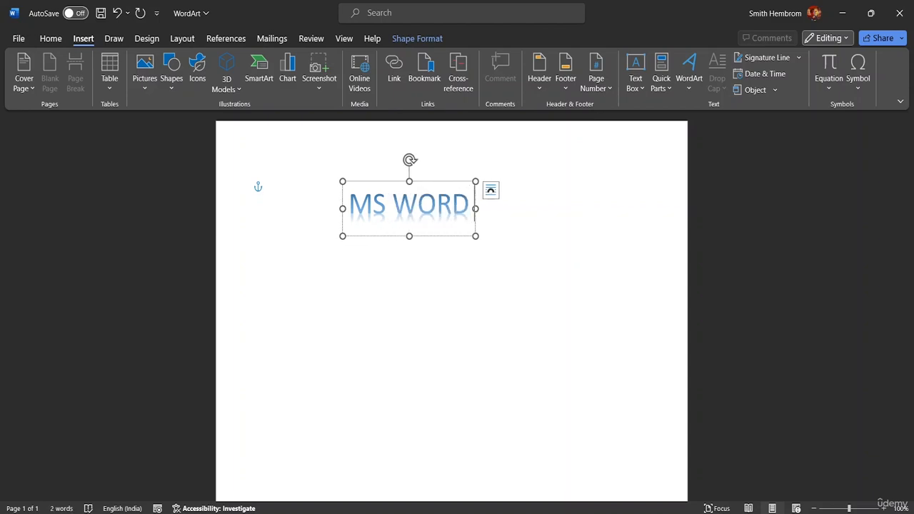
{"action": "type", "text": " TURO"}
{"action": "key", "text": "BackSpace"}
{"action": "key", "text": "BackSpace"}
{"action": "type", "text": "T"}
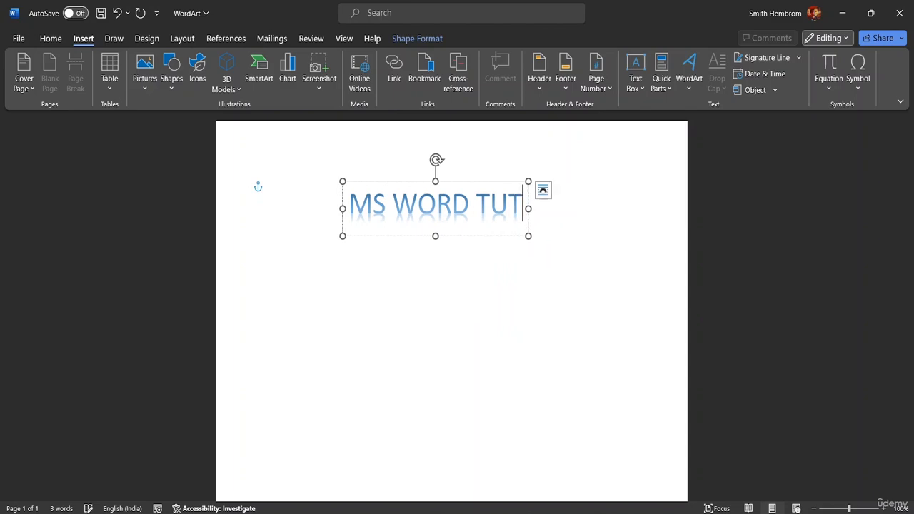
{"action": "type", "text": "ORIAL"}
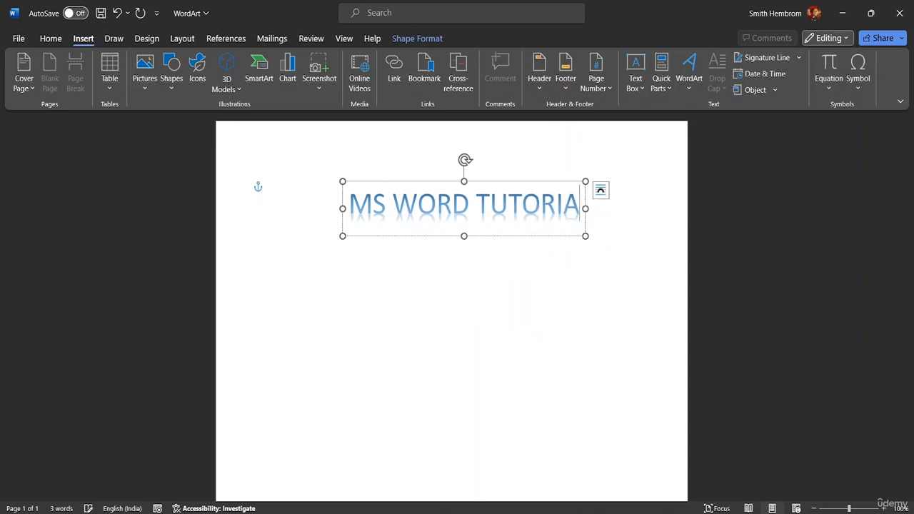
Step: Try to set the WordArt text's font size to 24
{"action": "left_click", "coordinate": [50, 39]}
{"action": "left_click", "coordinate": [209, 63]}
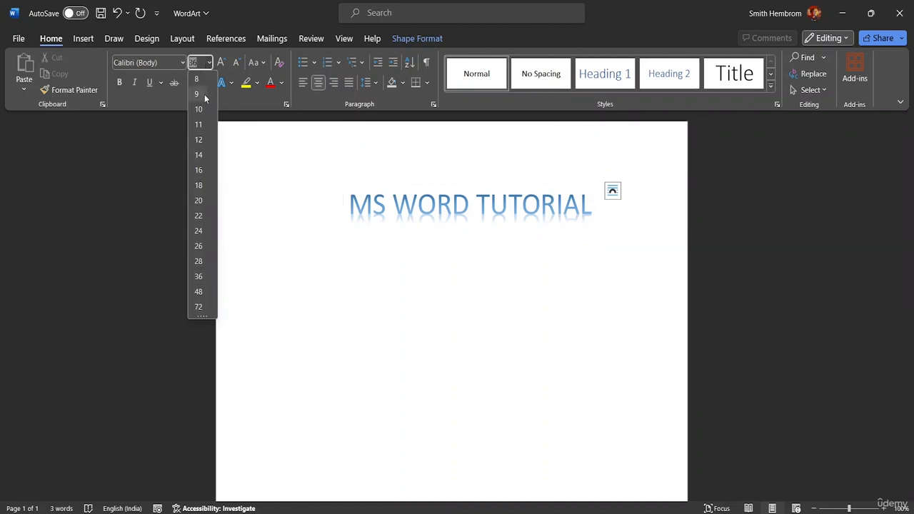
{"action": "left_click", "coordinate": [193, 234]}
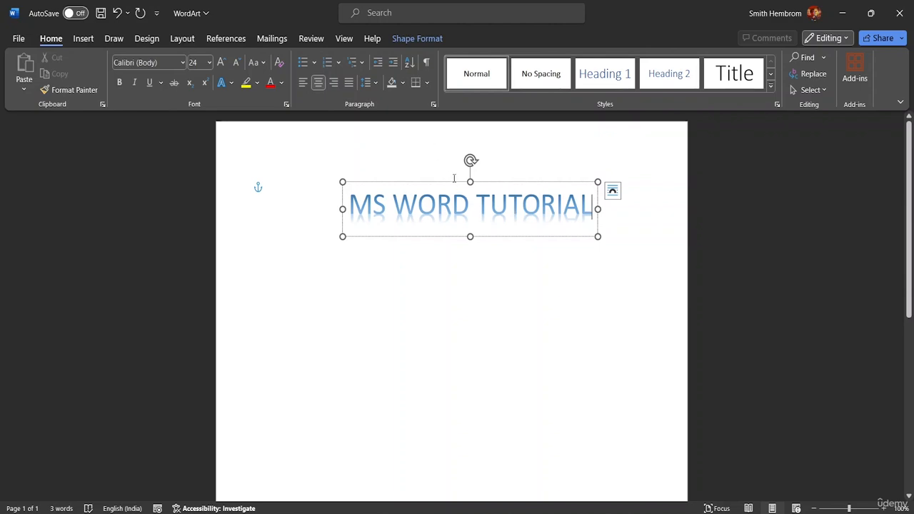
Step: Move the WordArt box slightly left and enlarge it to about 2.41 cm high and 11.94 cm wide
{"action": "left_click_drag", "start_coordinate": [455, 180], "coordinate": [436, 176]}
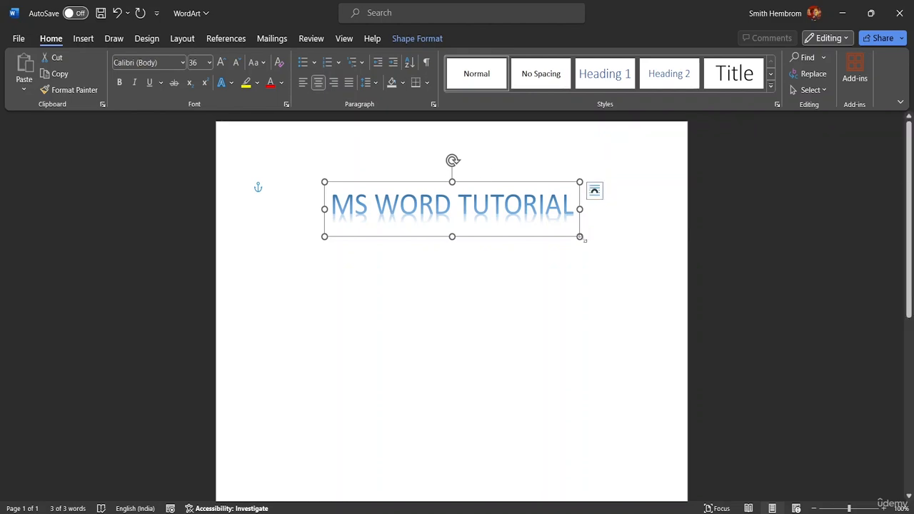
{"action": "mouse_move", "coordinate": [580, 236]}
{"action": "left_mouse_down"}
{"action": "mouse_move", "coordinate": [632, 262]}
{"action": "mouse_move", "coordinate": [570, 247]}
{"action": "mouse_move", "coordinate": [561, 224]}
{"action": "mouse_move", "coordinate": [594, 239]}
{"action": "left_mouse_up"}
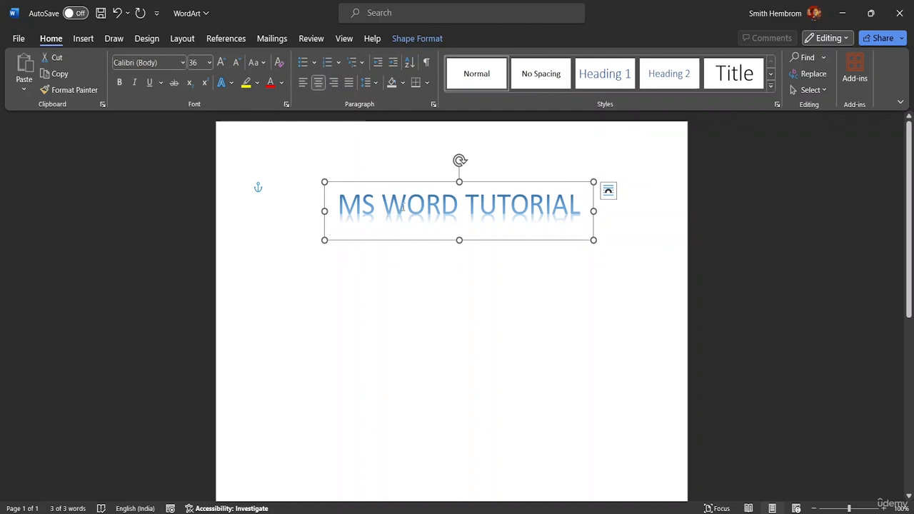
Step: Apply the white theme shape style with an orange outline to the WordArt box and reduce its height to about 2.14 cm
{"action": "left_click", "coordinate": [586, 211]}
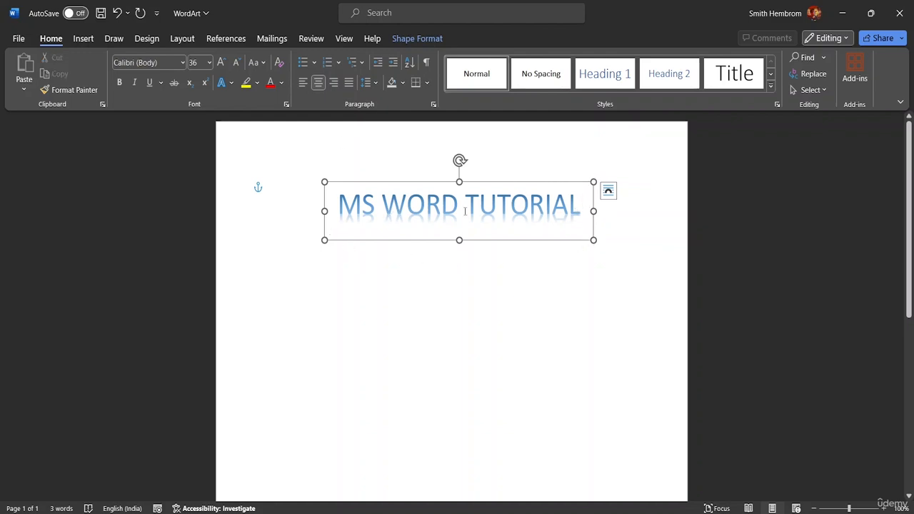
{"action": "left_click", "coordinate": [413, 41]}
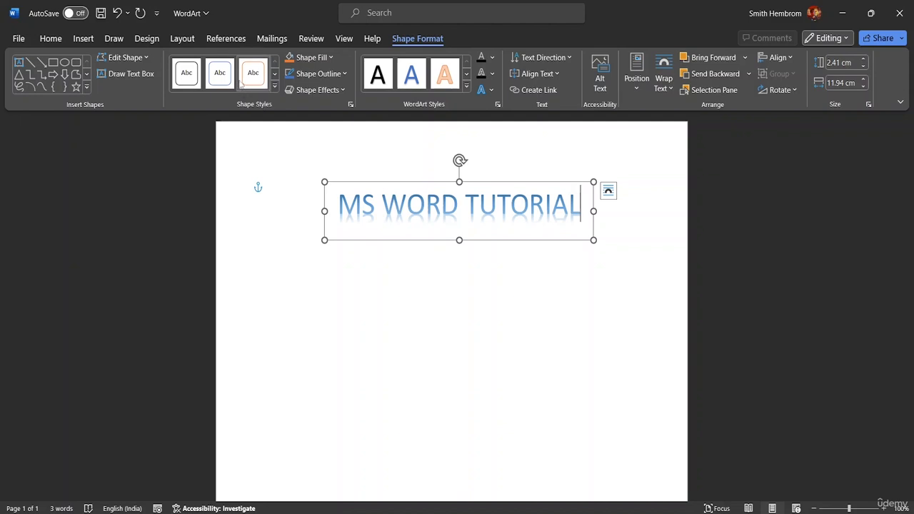
{"action": "left_click", "coordinate": [275, 87]}
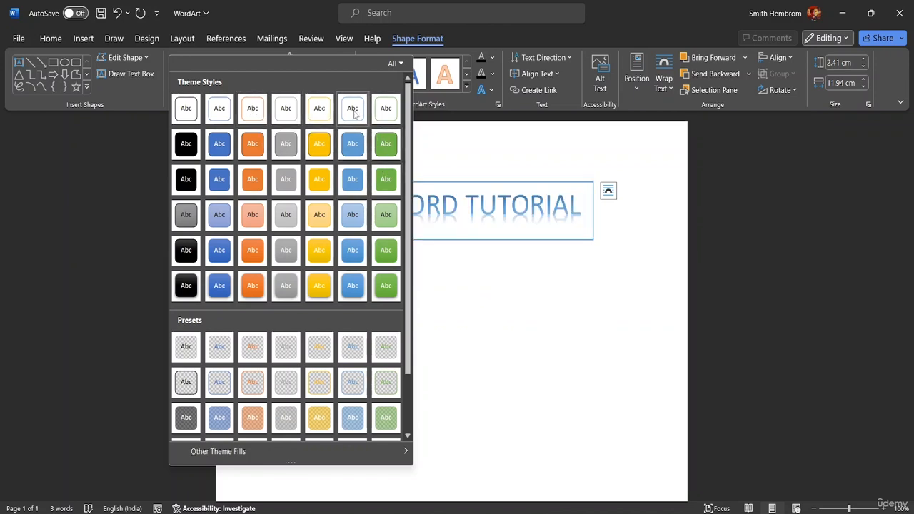
{"action": "left_click", "coordinate": [257, 112]}
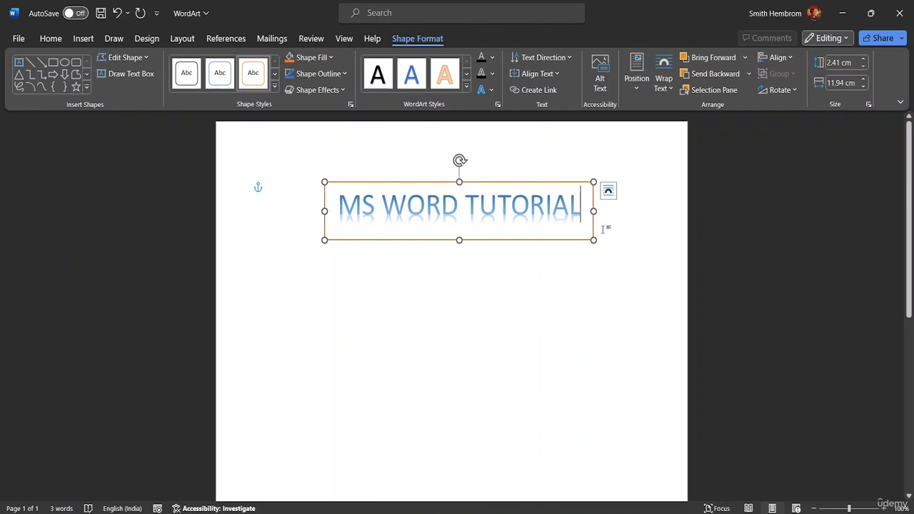
{"action": "left_click_drag", "start_coordinate": [459, 239], "coordinate": [459, 233]}
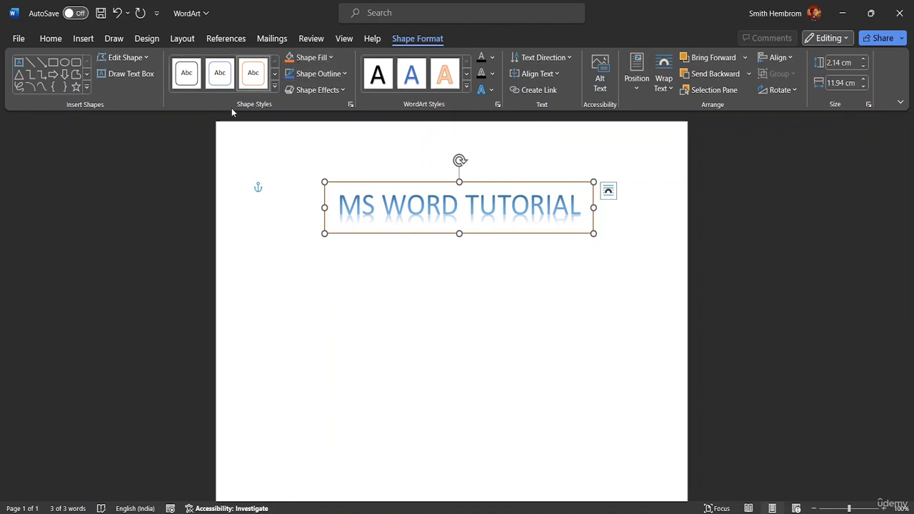
Step: Remove the outline from the WordArt box by choosing No Outline
{"action": "left_click", "coordinate": [345, 74]}
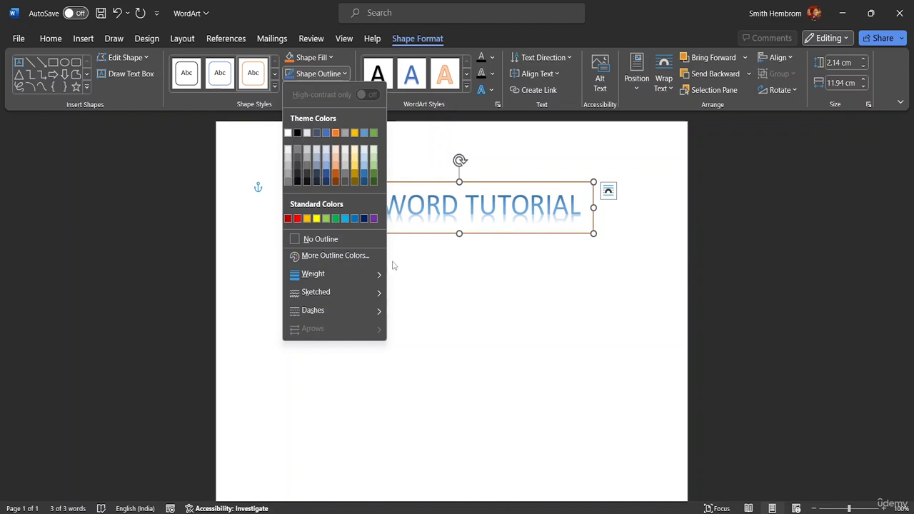
{"action": "mouse_move", "coordinate": [371, 278]}
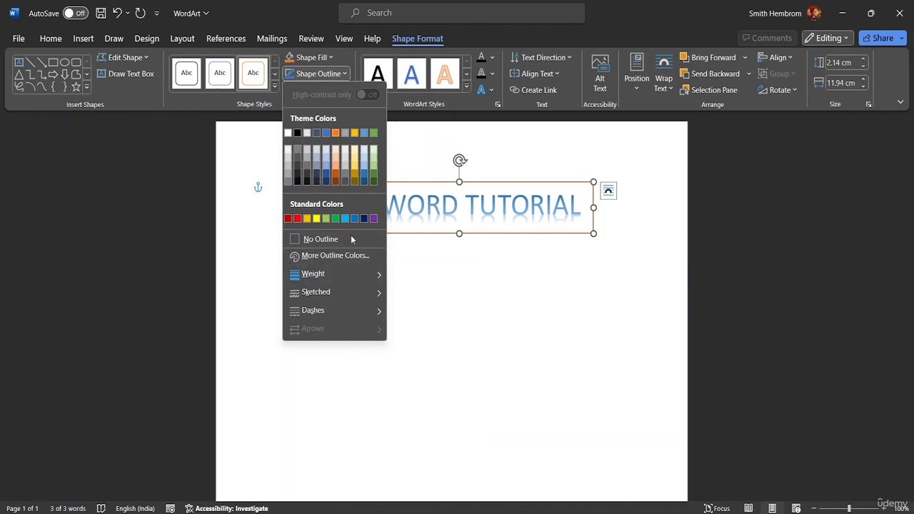
{"action": "left_click", "coordinate": [351, 238]}
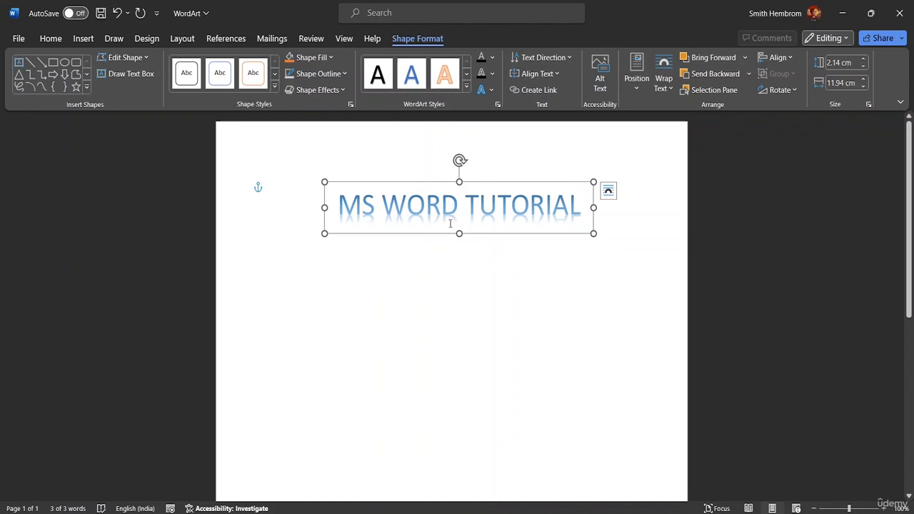
Step: Set the WordArt box's outline weight to 6 pt
{"action": "left_click", "coordinate": [344, 74]}
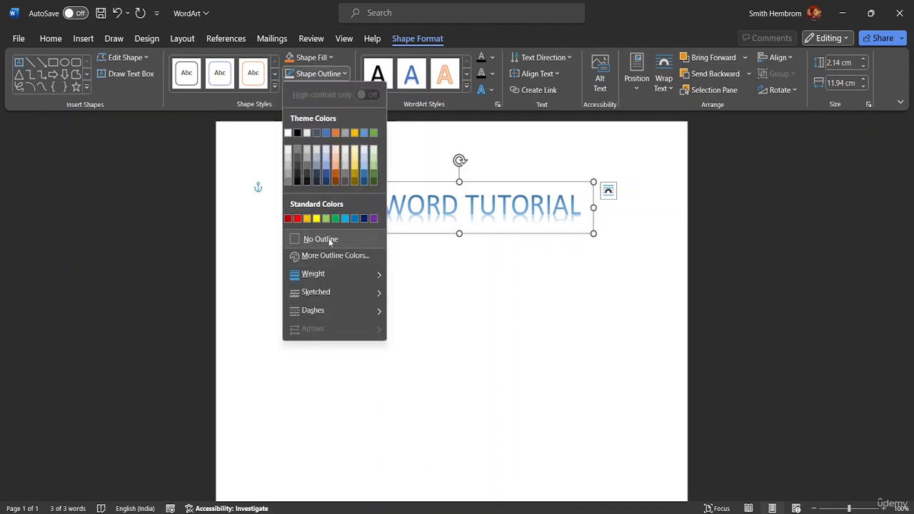
{"action": "mouse_move", "coordinate": [331, 275]}
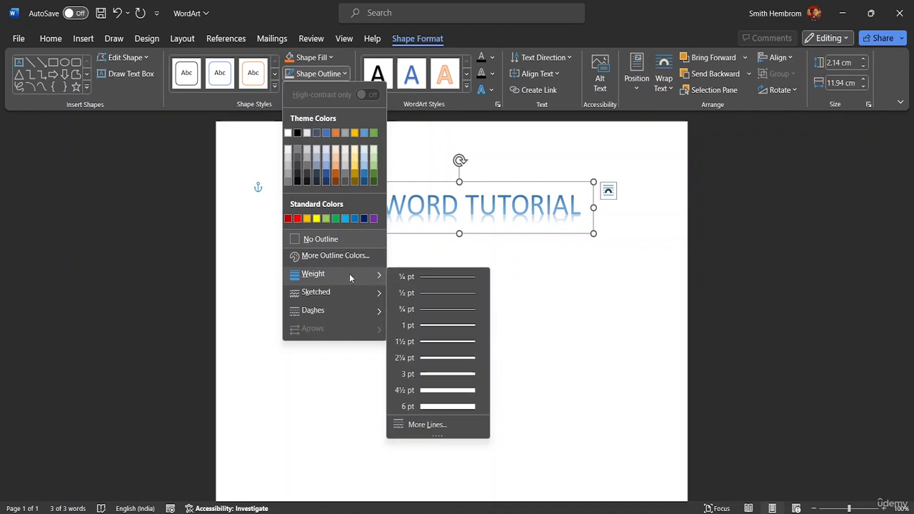
{"action": "left_click", "coordinate": [422, 405]}
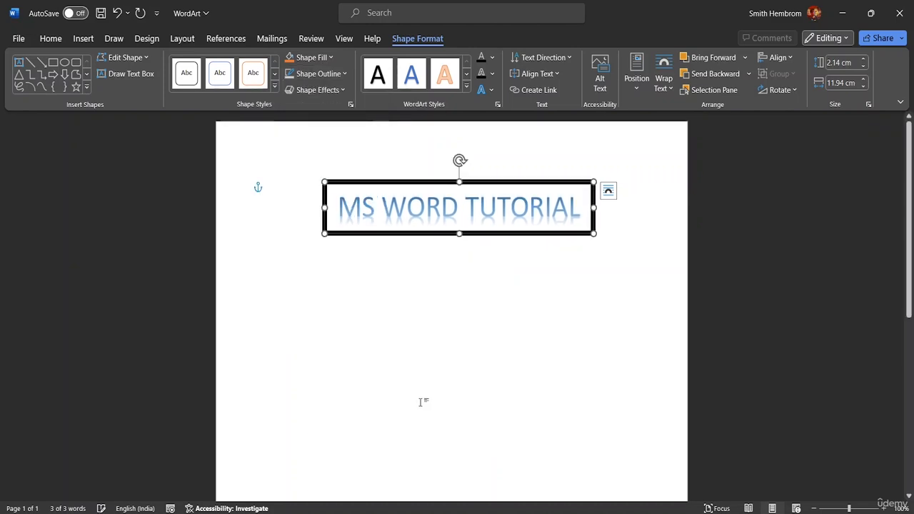
Step: Preview the sketched and dashed outline styles for the WordArt box and choose the solid line
{"action": "left_click", "coordinate": [317, 73]}
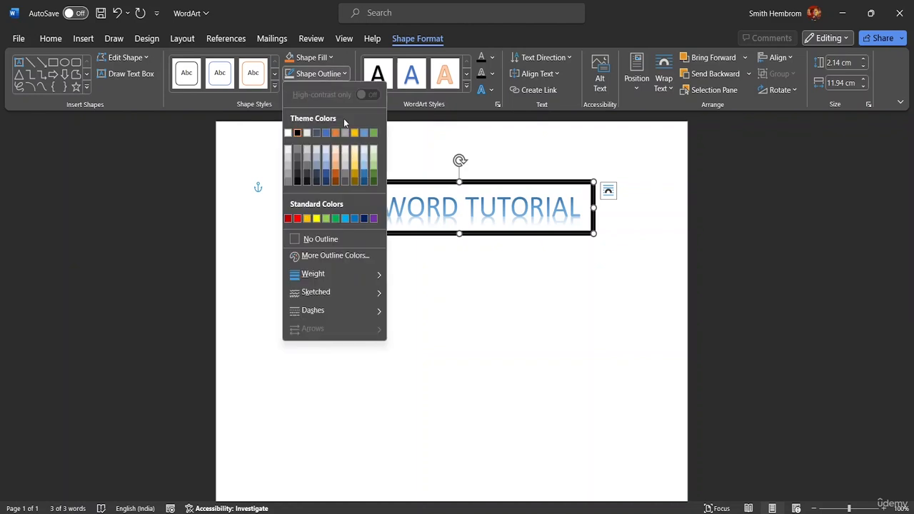
{"action": "mouse_move", "coordinate": [342, 295]}
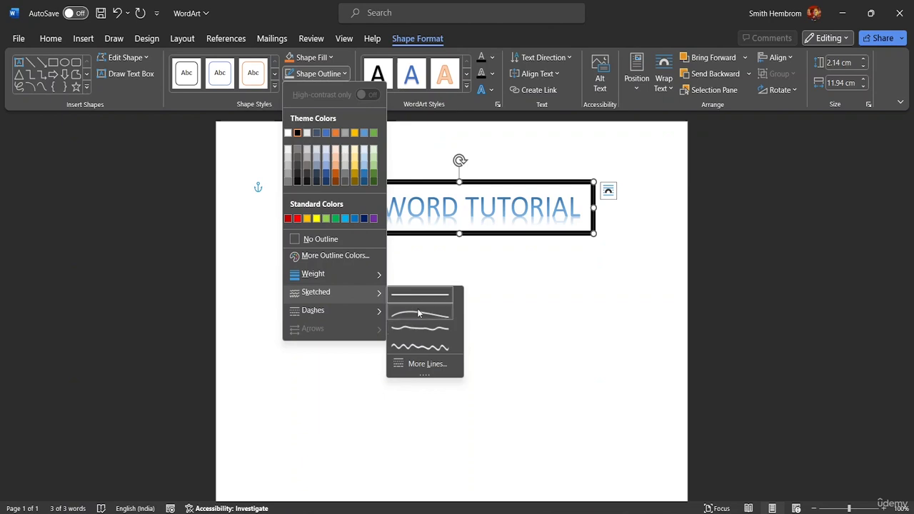
{"action": "mouse_move", "coordinate": [364, 312]}
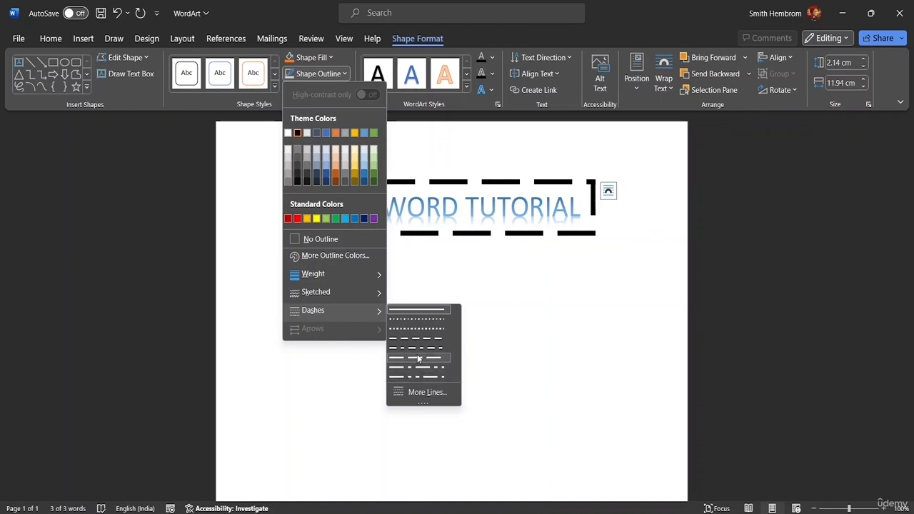
{"action": "left_click", "coordinate": [421, 314]}
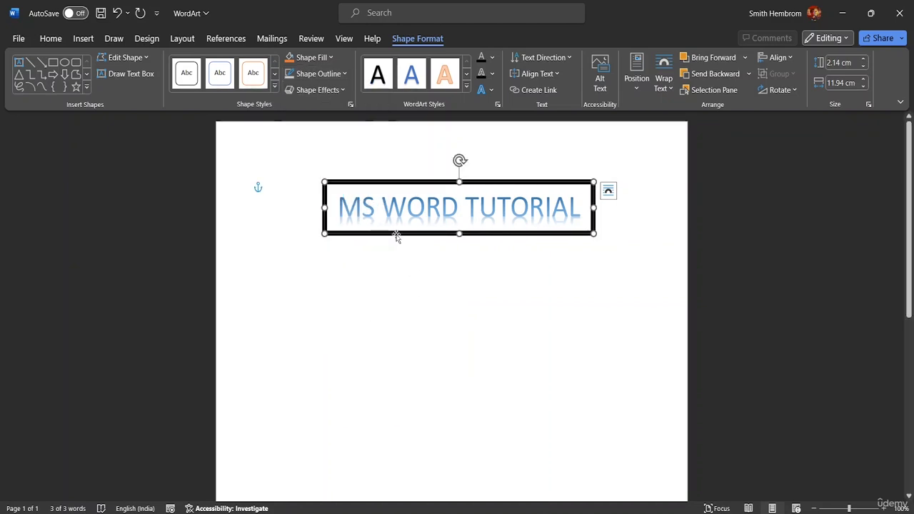
Step: Try to give the WordArt box outline a custom magenta colour from the colour spectrum
{"action": "left_click", "coordinate": [331, 57]}
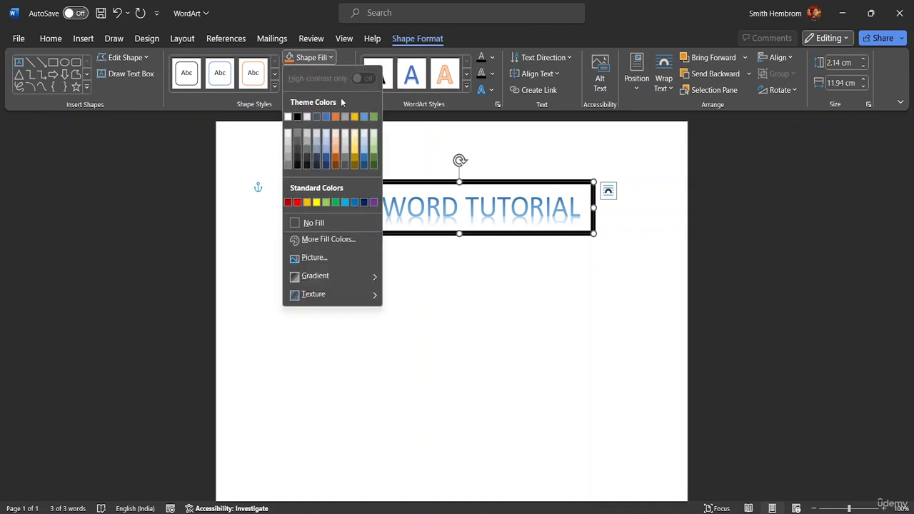
{"action": "left_click", "coordinate": [330, 57]}
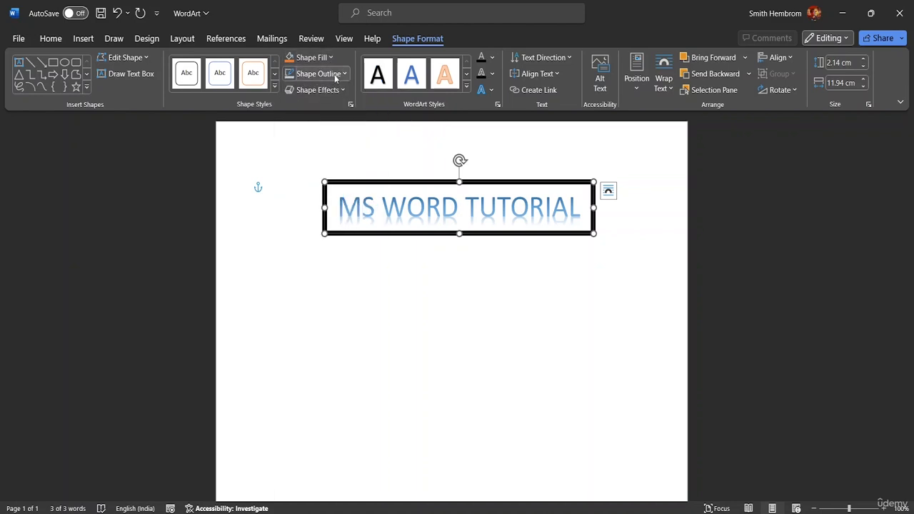
{"action": "left_click", "coordinate": [339, 75]}
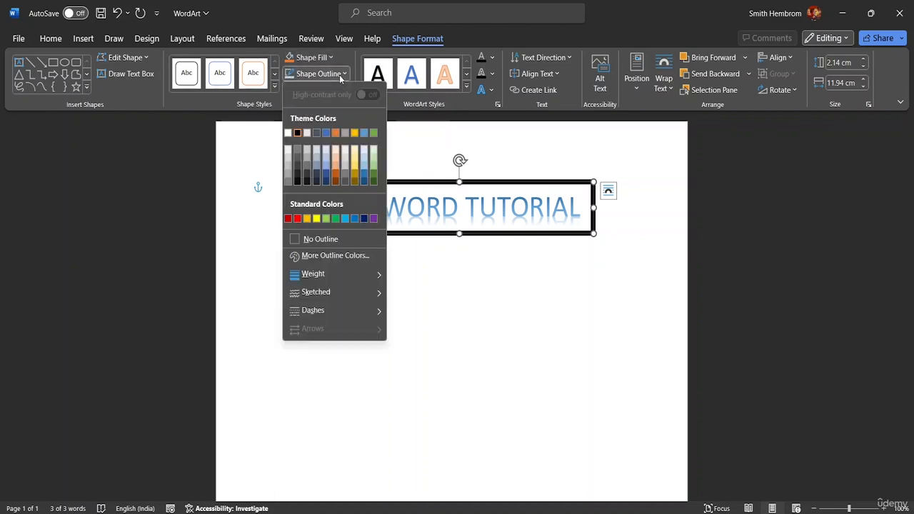
{"action": "left_click", "coordinate": [326, 255]}
{"action": "left_click", "coordinate": [426, 155]}
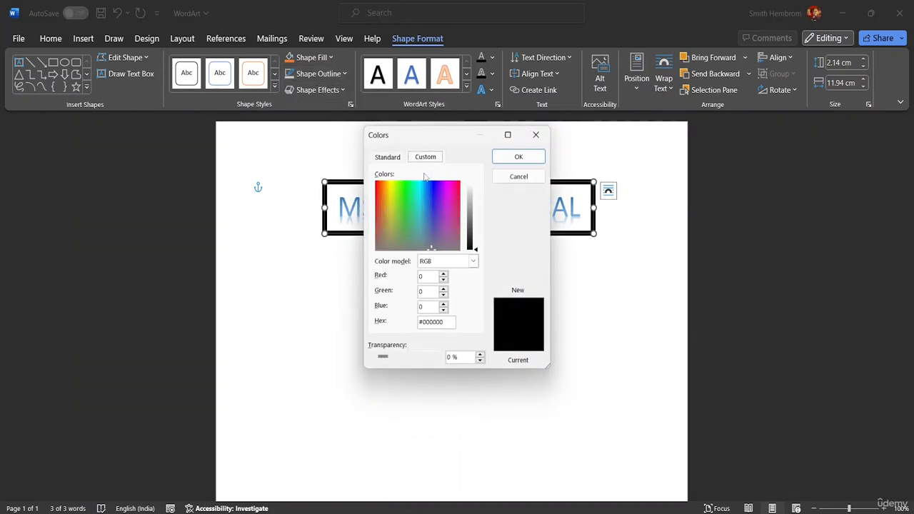
{"action": "left_click", "coordinate": [447, 197]}
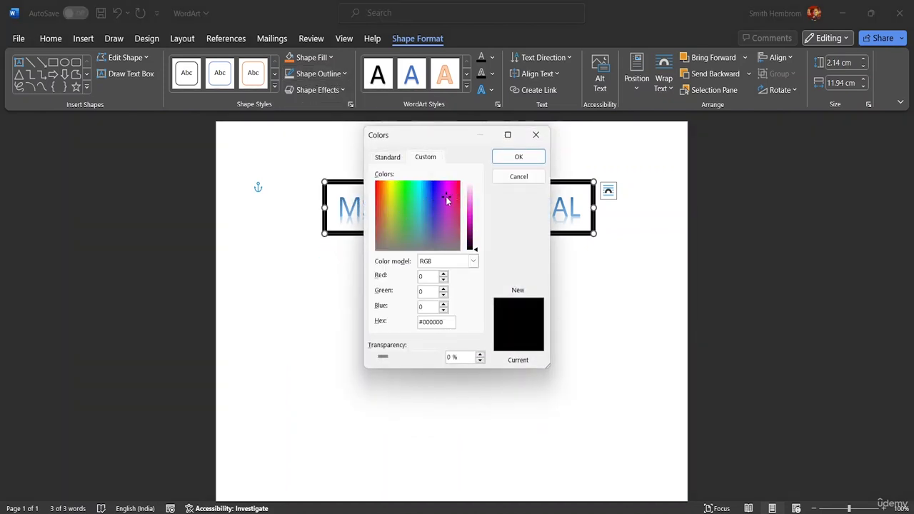
{"action": "left_click", "coordinate": [504, 156]}
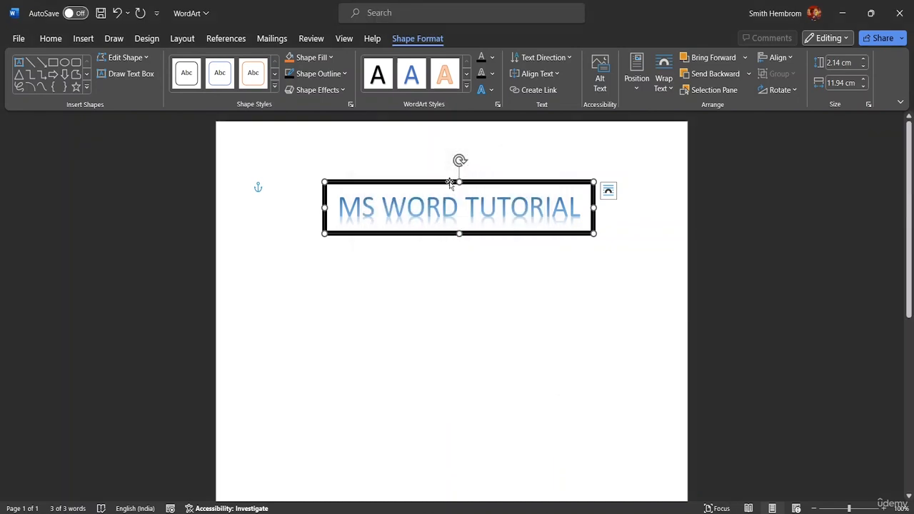
Step: Give the WordArt box a medium blue-gray theme outline and a White, Background 1, Darker 15% fill
{"action": "left_click", "coordinate": [344, 74]}
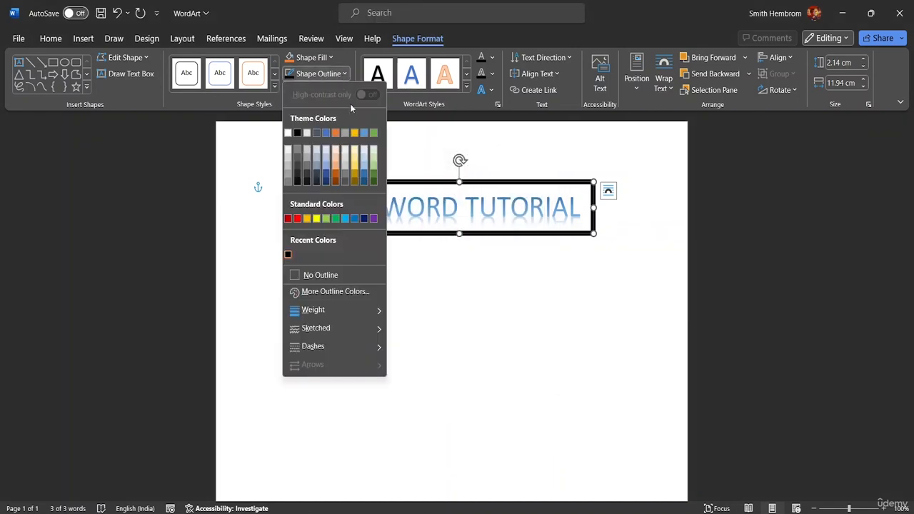
{"action": "left_click", "coordinate": [318, 166]}
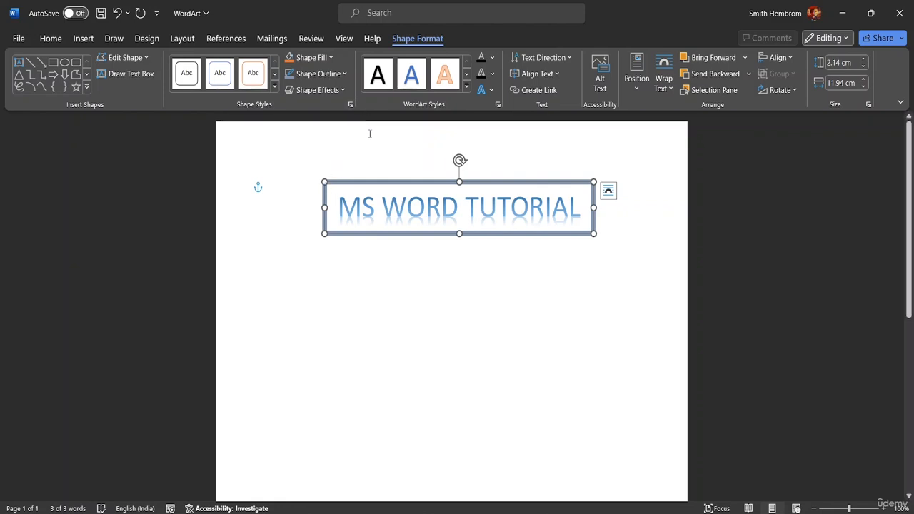
{"action": "left_click", "coordinate": [333, 60]}
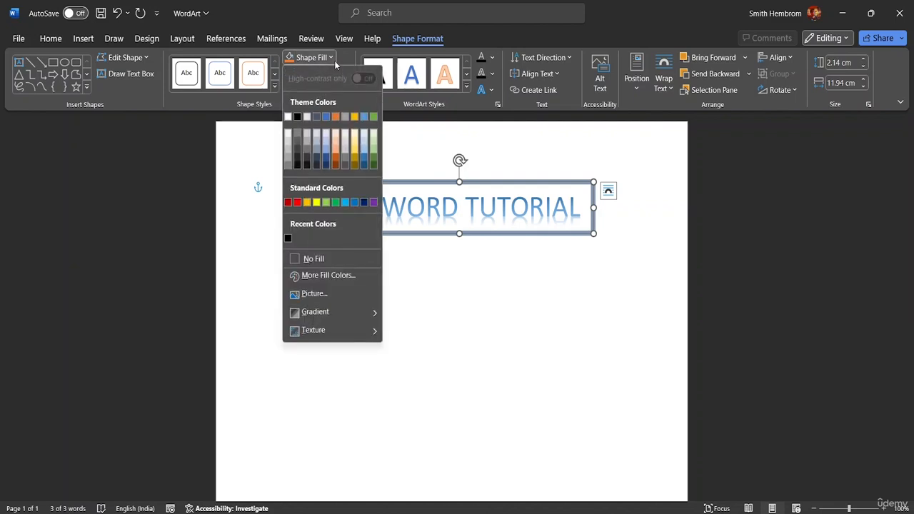
{"action": "left_click", "coordinate": [287, 145]}
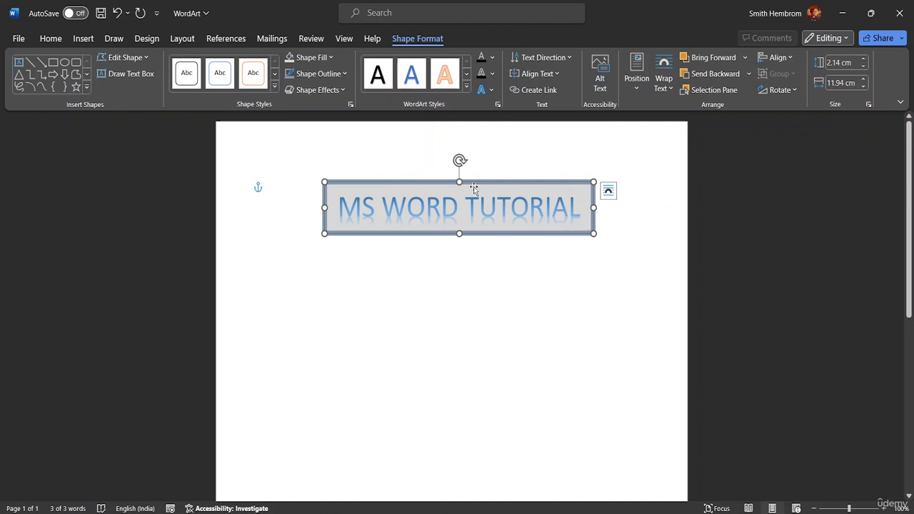
Step: Apply the outer shadow that falls straight below the shape to the WordArt box
{"action": "left_click", "coordinate": [334, 90]}
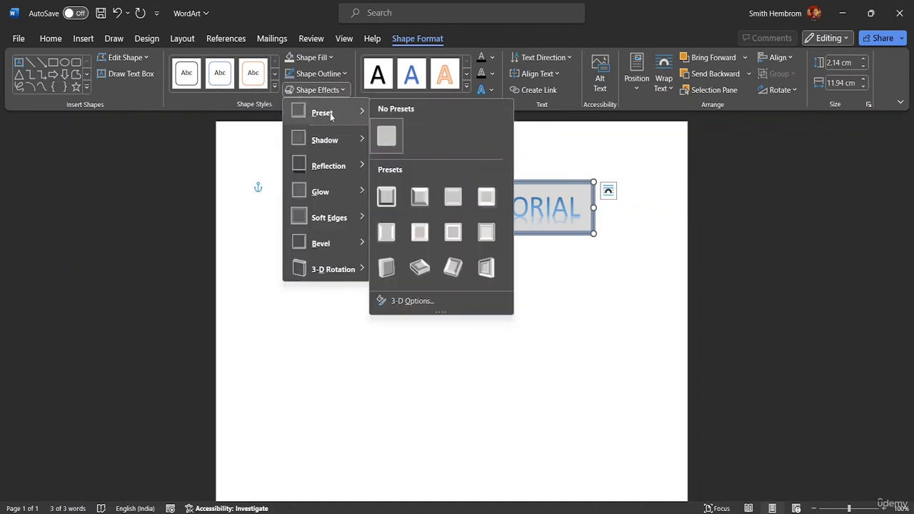
{"action": "mouse_move", "coordinate": [329, 140]}
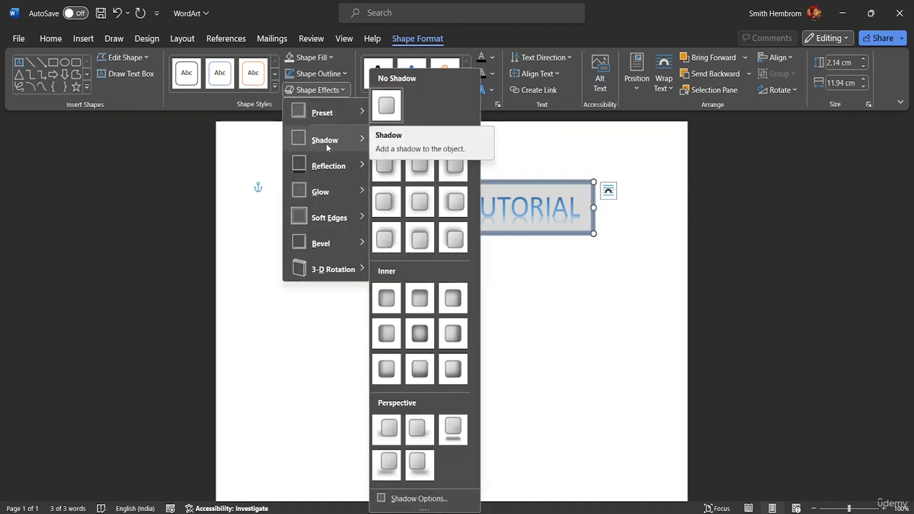
{"action": "left_click", "coordinate": [428, 170]}
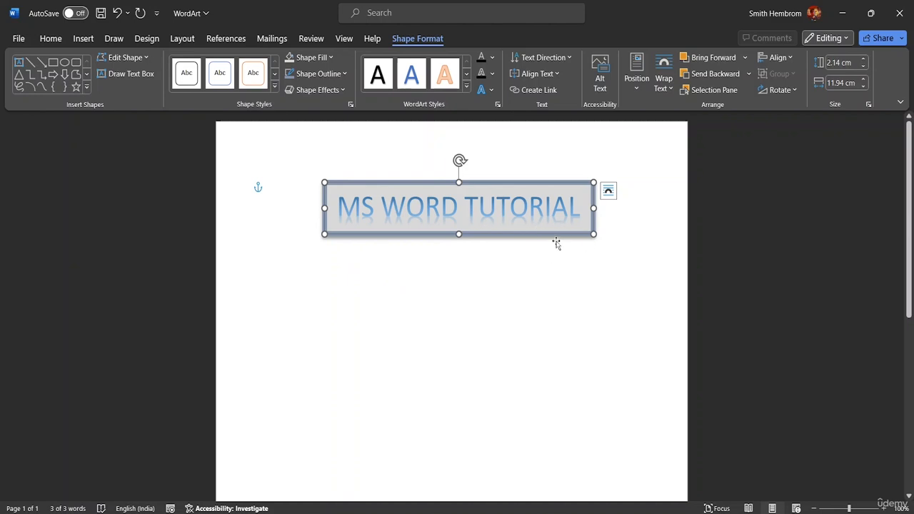
Step: Apply the perspective shadow that lies detached below the shape to the WordArt box
{"action": "left_click", "coordinate": [323, 91]}
{"action": "mouse_move", "coordinate": [319, 141]}
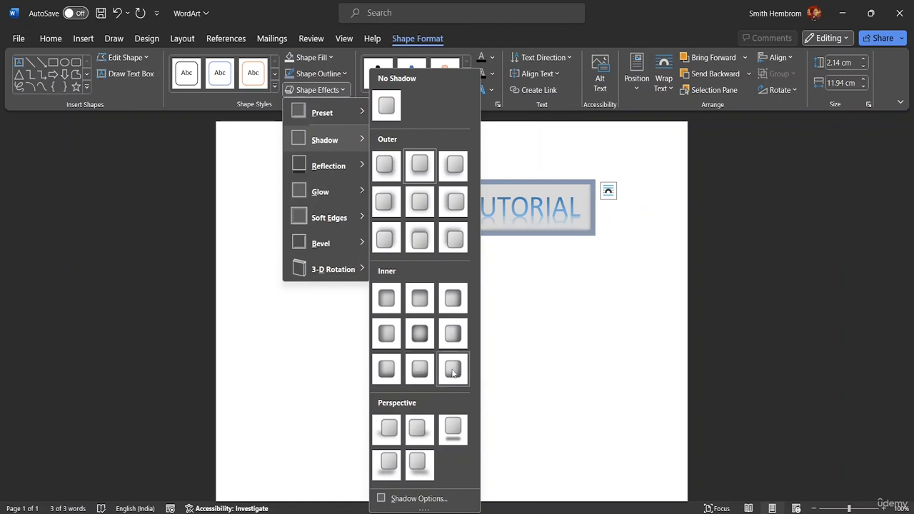
{"action": "left_click", "coordinate": [464, 434]}
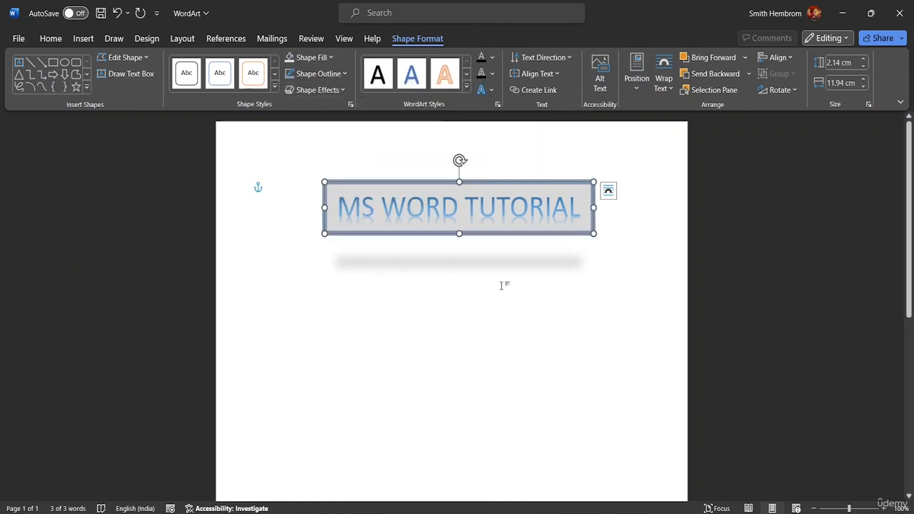
Step: Add a reflection to the WordArt box using the middle variation in the second row
{"action": "left_click", "coordinate": [337, 90]}
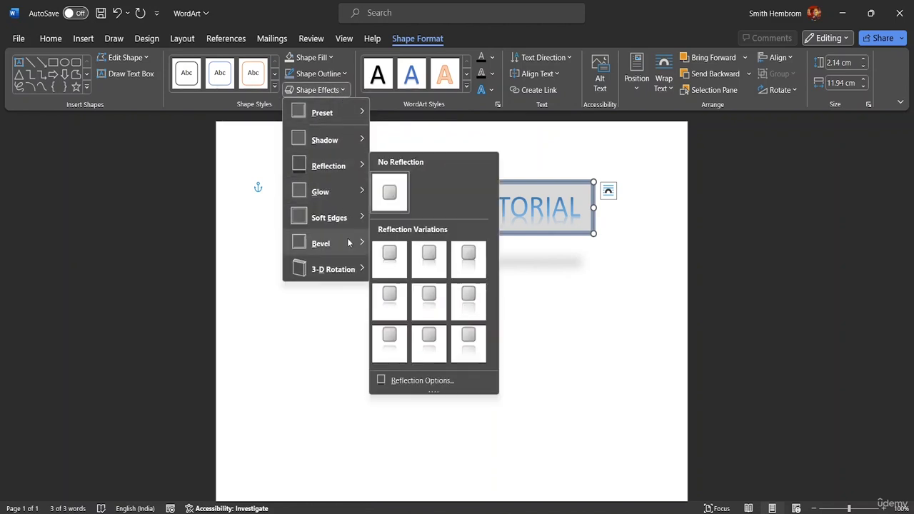
{"action": "mouse_move", "coordinate": [336, 243]}
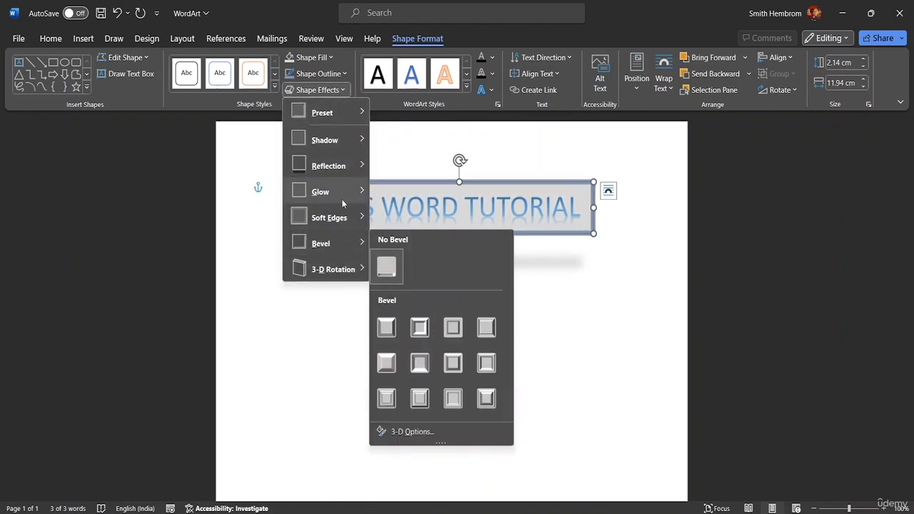
{"action": "mouse_move", "coordinate": [341, 199]}
{"action": "mouse_move", "coordinate": [347, 172]}
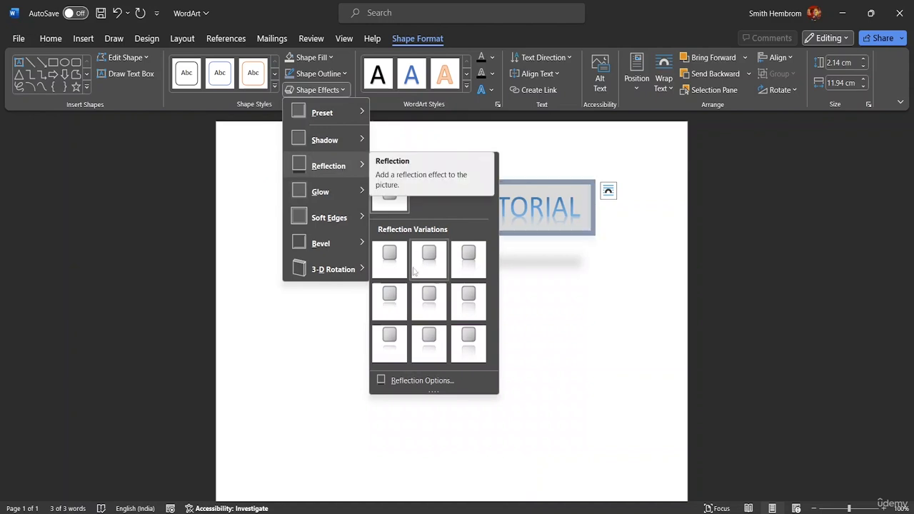
{"action": "left_click", "coordinate": [432, 312]}
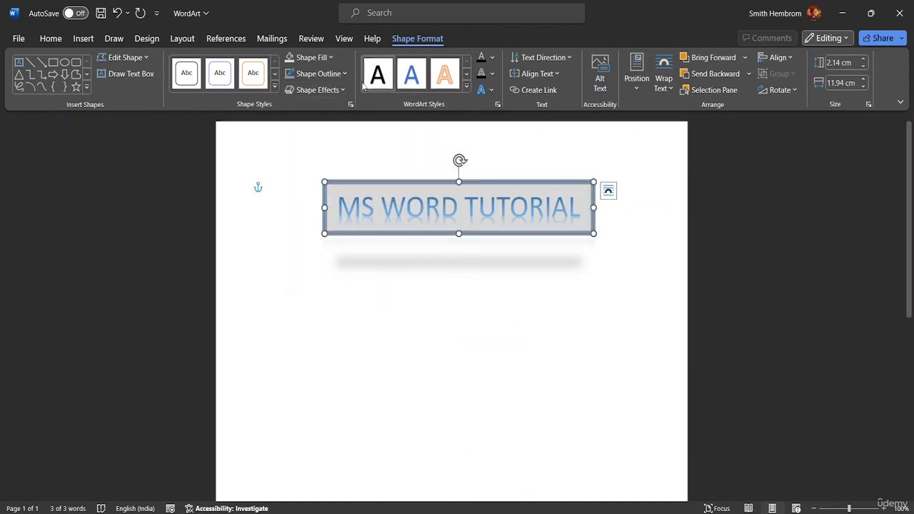
Step: Add the smallest orange glow variation around the WordArt box
{"action": "left_click", "coordinate": [339, 89]}
{"action": "mouse_move", "coordinate": [318, 193]}
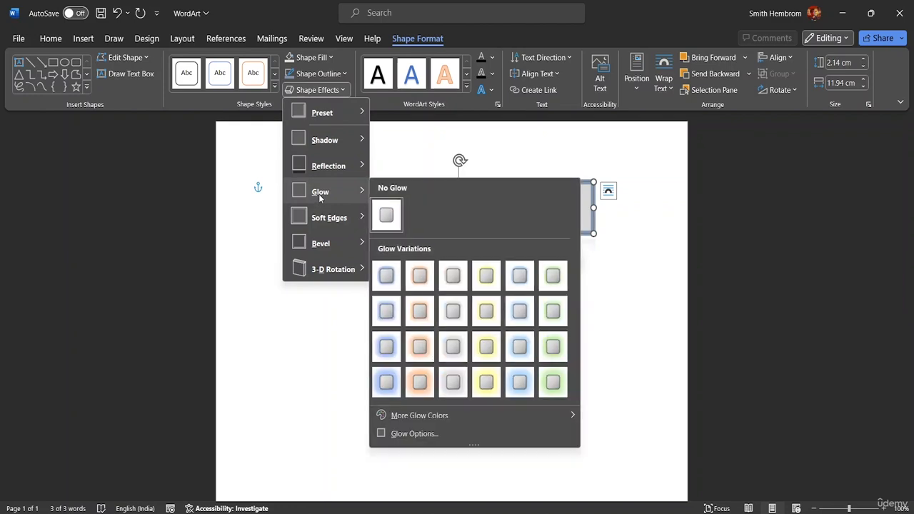
{"action": "left_click", "coordinate": [420, 279]}
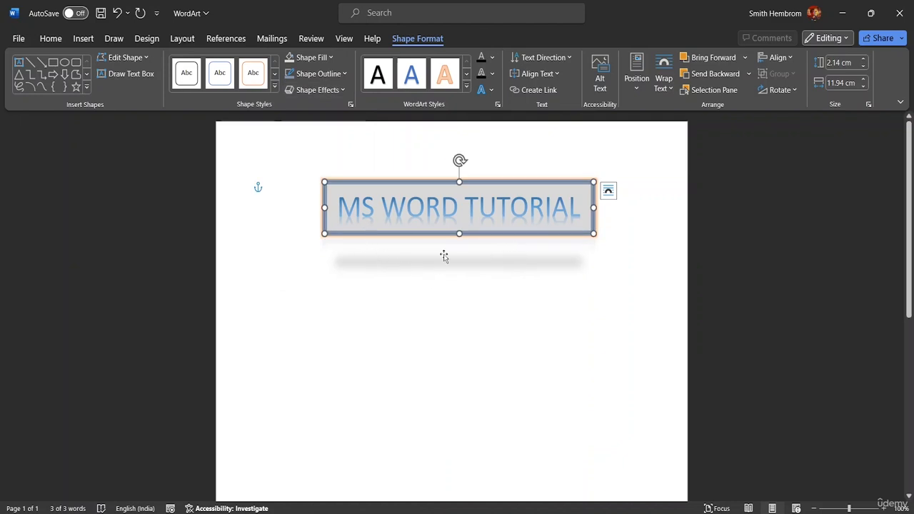
Step: Apply the Relaxed Inset bevel to the WordArt box and deselect it
{"action": "left_click", "coordinate": [340, 91]}
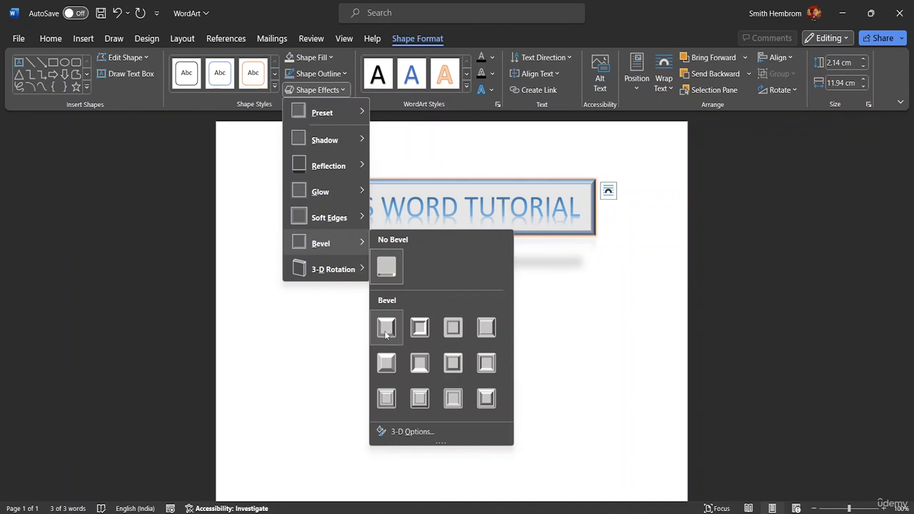
{"action": "left_click", "coordinate": [420, 326]}
{"action": "left_click", "coordinate": [396, 248]}
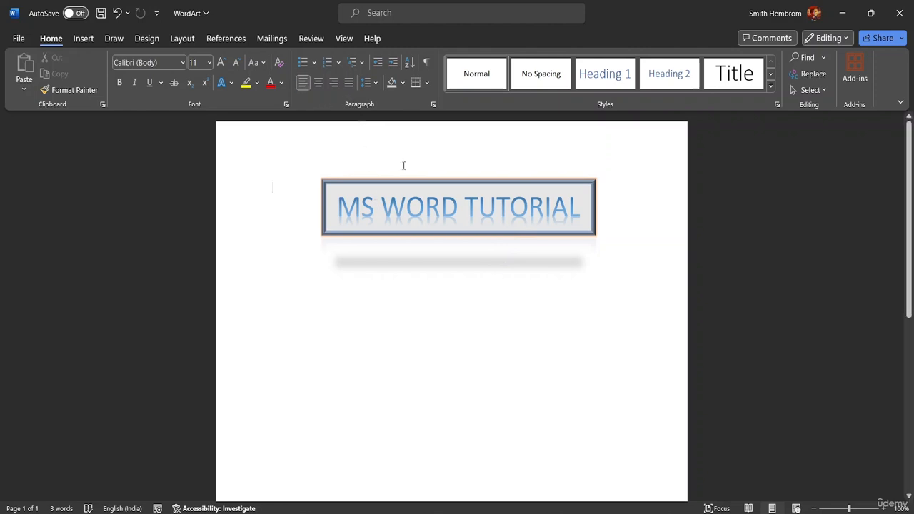
Step: Apply the second-row, second parallel 3-D rotation to the WordArt box so it slants upward to the right
{"action": "left_click", "coordinate": [425, 207]}
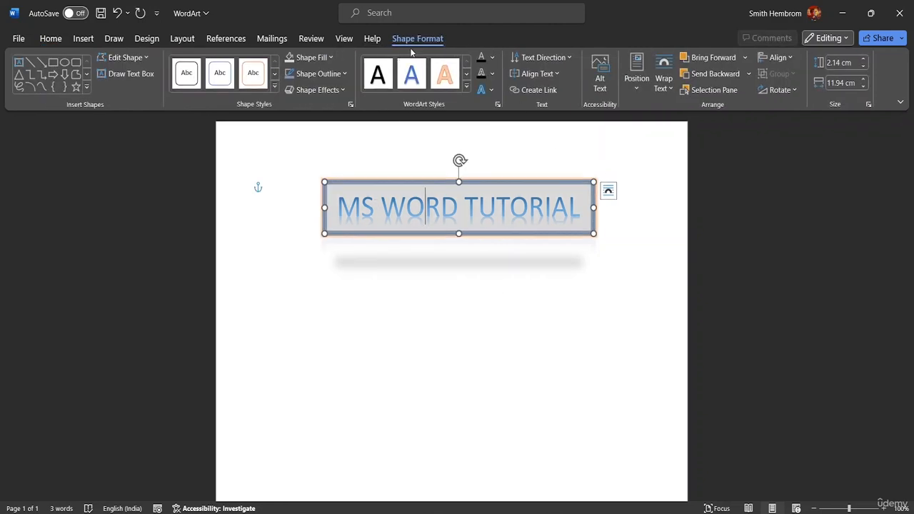
{"action": "left_click", "coordinate": [348, 92]}
{"action": "mouse_move", "coordinate": [321, 269]}
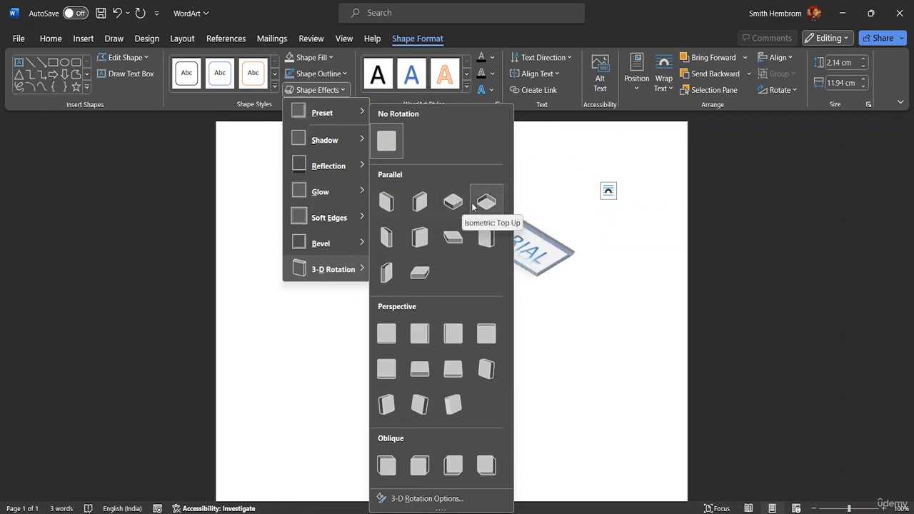
{"action": "left_click", "coordinate": [419, 237]}
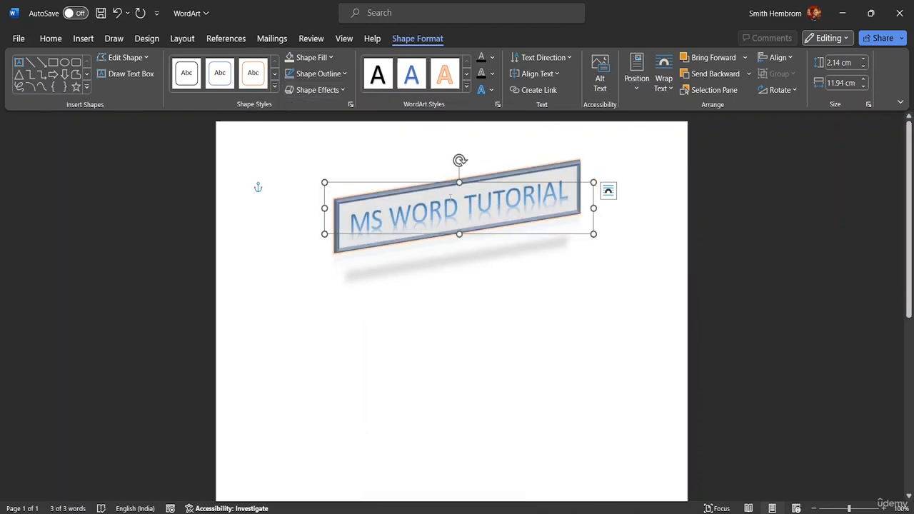
Step: Replace "MS WORD" in the WordArt title with "WORD" so it reads "WORD TUTORIAL", and deselect the box
{"action": "left_click", "coordinate": [570, 190]}
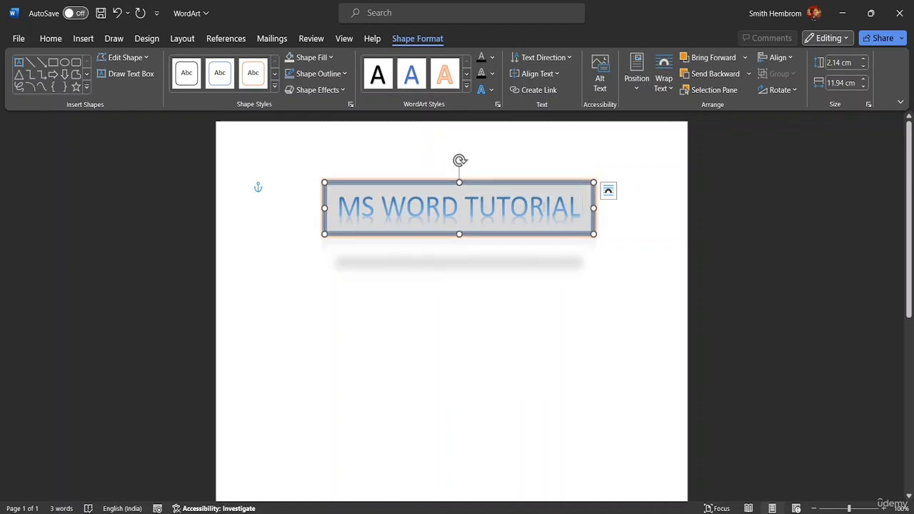
{"action": "double_click", "coordinate": [369, 207]}
{"action": "left_click", "coordinate": [333, 204]}
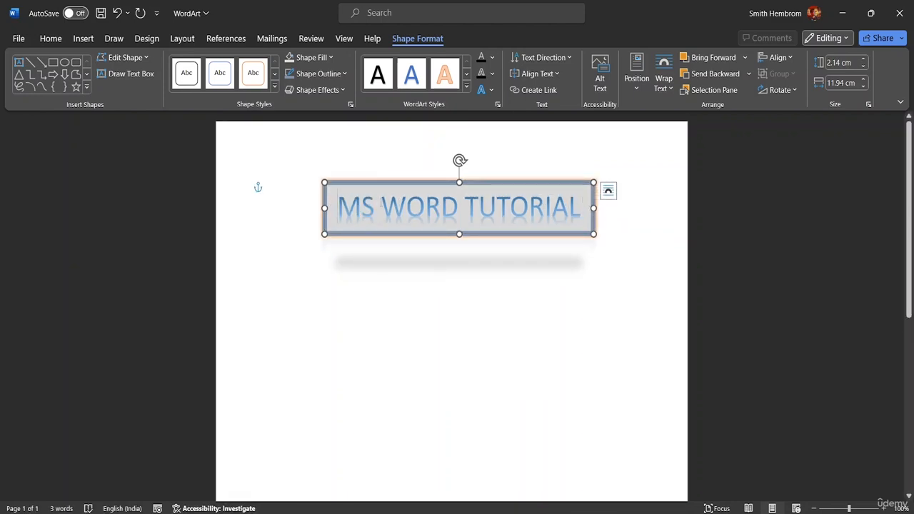
{"action": "left_click_drag", "start_coordinate": [382, 206], "coordinate": [354, 206]}
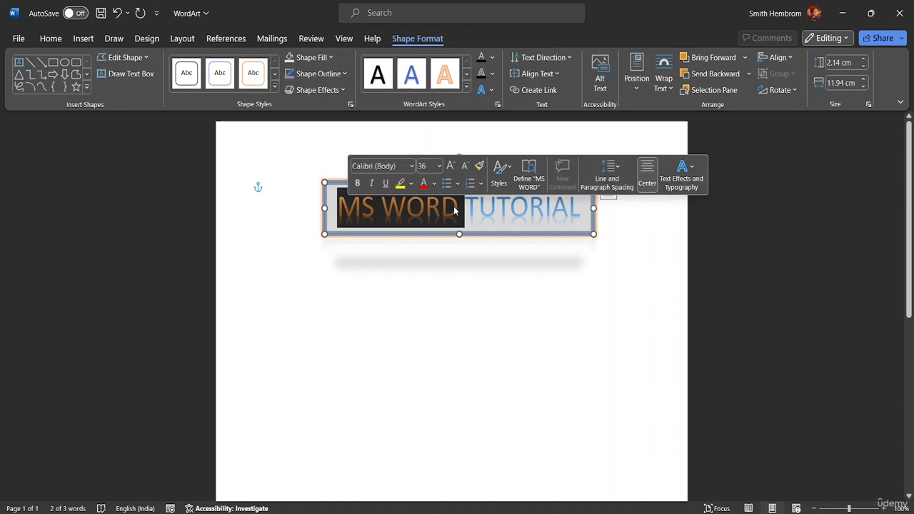
{"action": "type", "text": "W"}
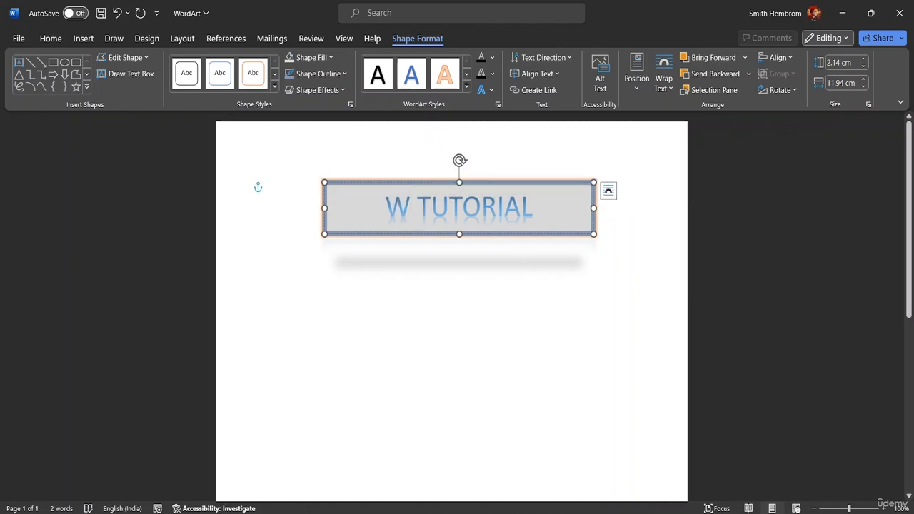
{"action": "type", "text": "ORD"}
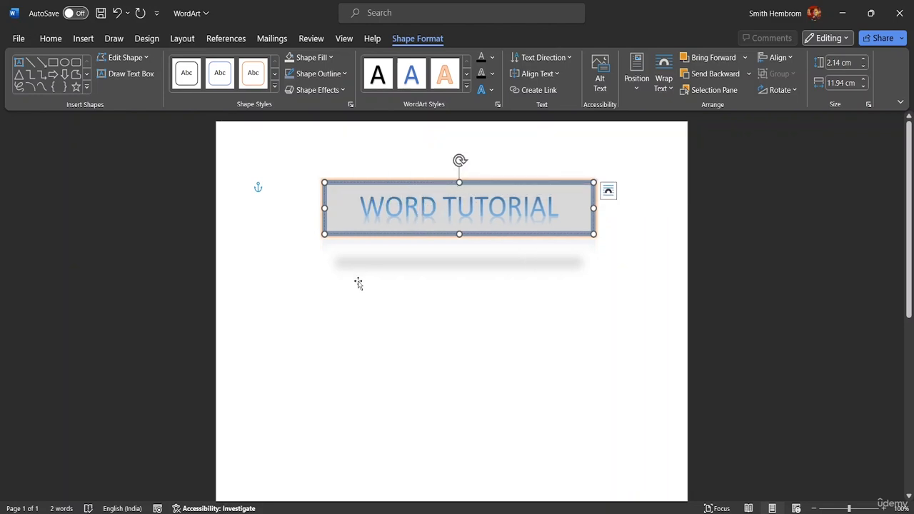
{"action": "key", "text": "Escape"}
{"action": "left_click", "coordinate": [633, 236]}
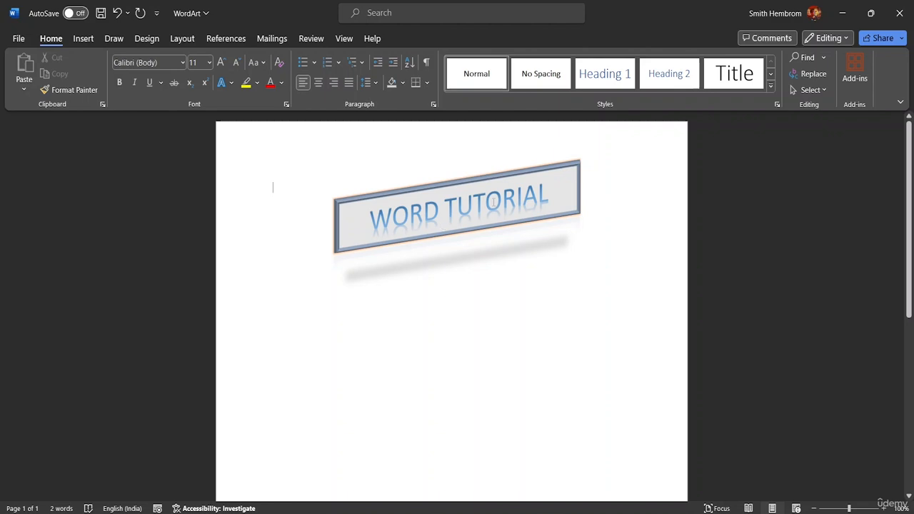
Step: Apply the orange outlined WordArt style, third in the first row, to the whole "WORD TUTORIAL" text
{"action": "left_click", "coordinate": [557, 203]}
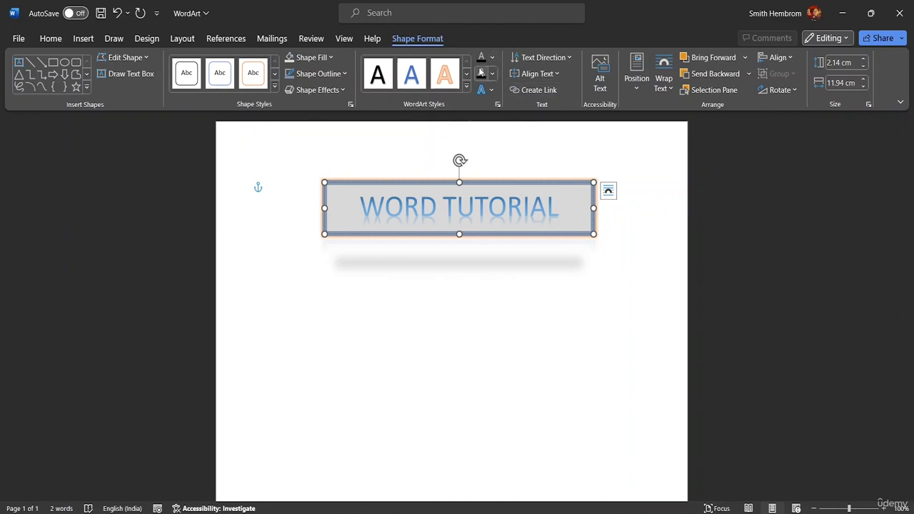
{"action": "left_click", "coordinate": [466, 86]}
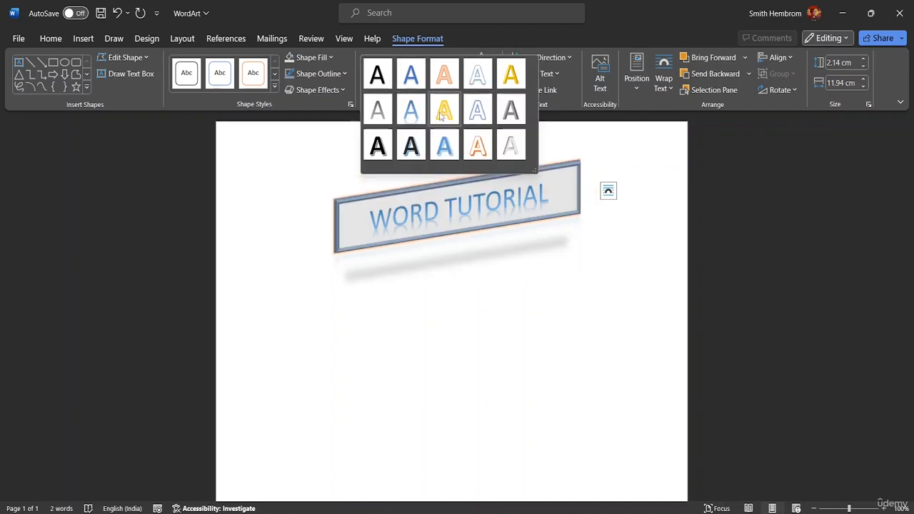
{"action": "key", "text": "Escape"}
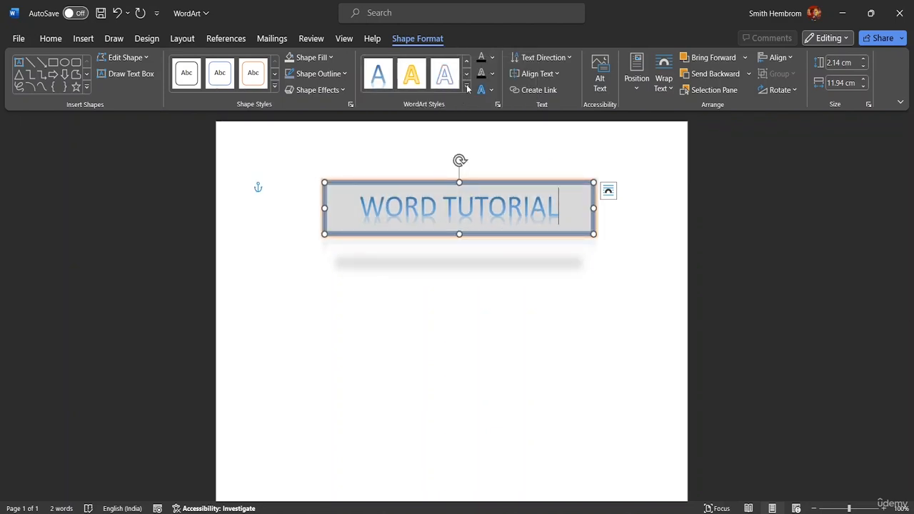
{"action": "left_click", "coordinate": [467, 85]}
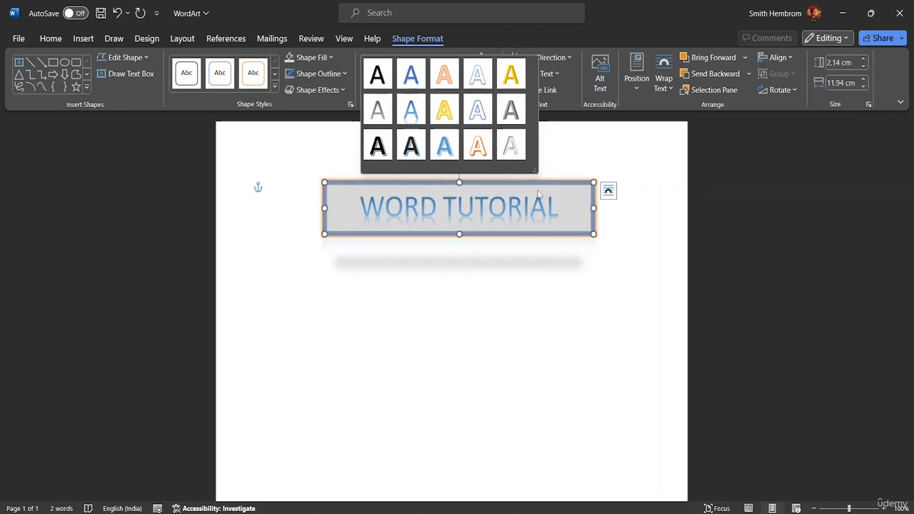
{"action": "left_click", "coordinate": [559, 208]}
{"action": "left_click_drag", "start_coordinate": [559, 208], "coordinate": [347, 188]}
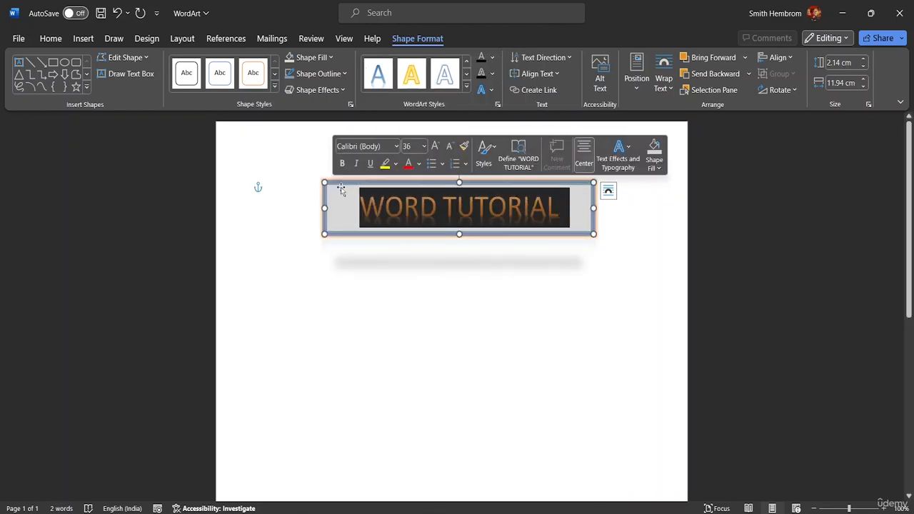
{"action": "left_click", "coordinate": [468, 75]}
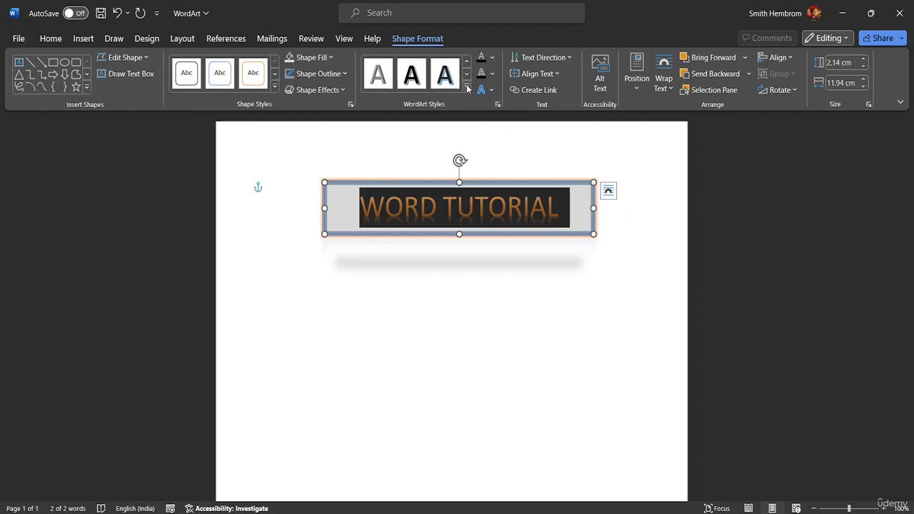
{"action": "left_click", "coordinate": [467, 86]}
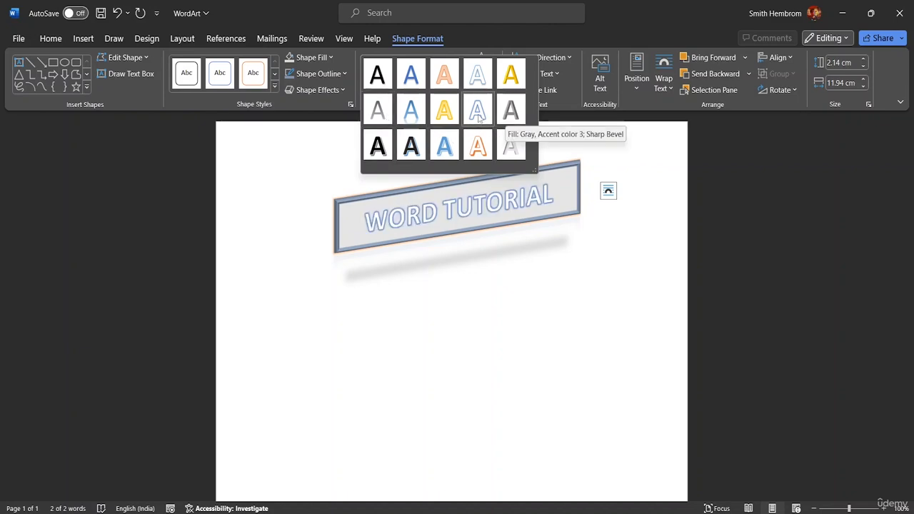
{"action": "left_click", "coordinate": [446, 75]}
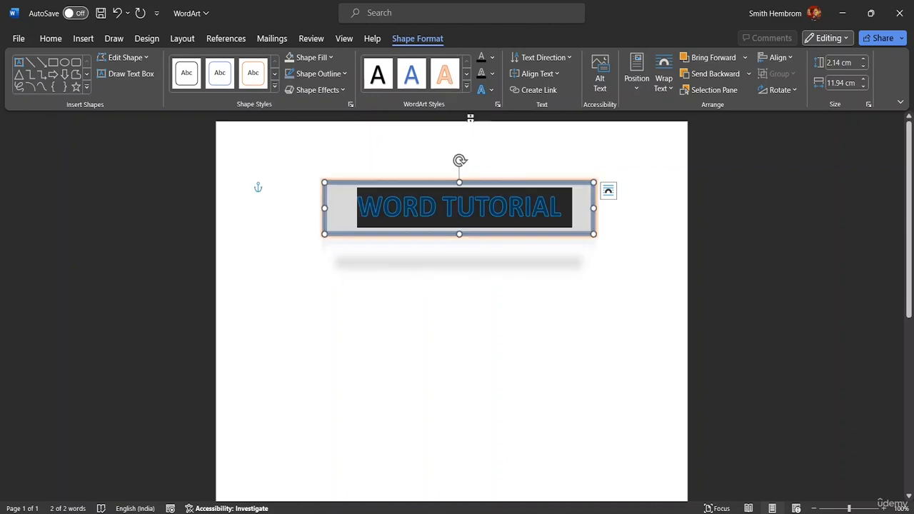
Step: Try a darker blue theme color as the title's text fill, and set the text to No Fill
{"action": "left_click", "coordinate": [492, 57]}
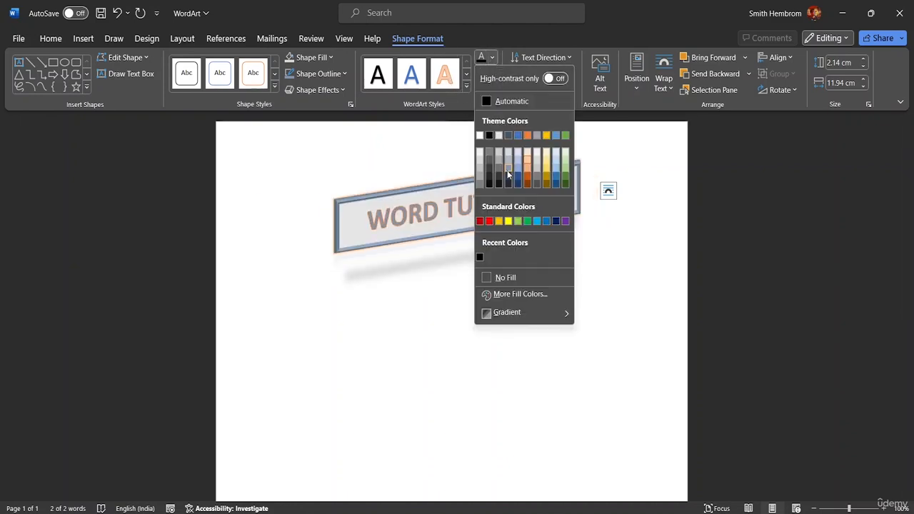
{"action": "left_click", "coordinate": [556, 179]}
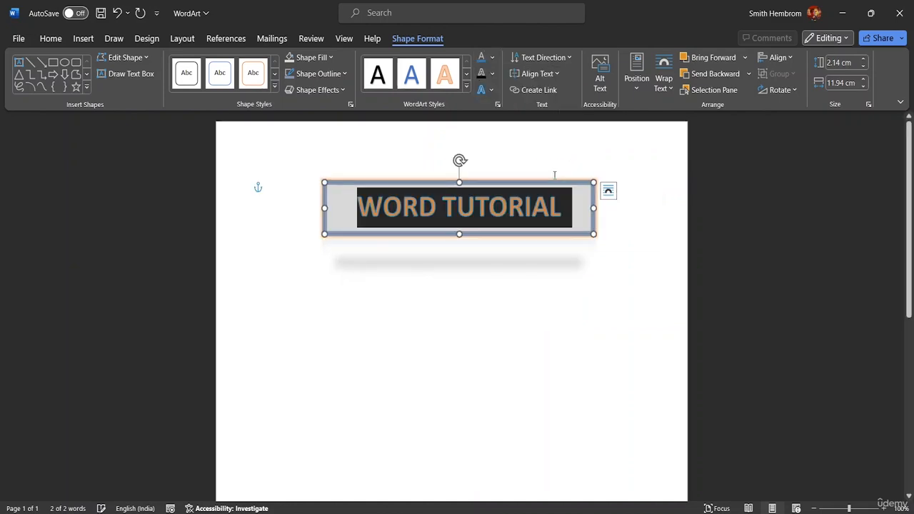
{"action": "left_click", "coordinate": [492, 59]}
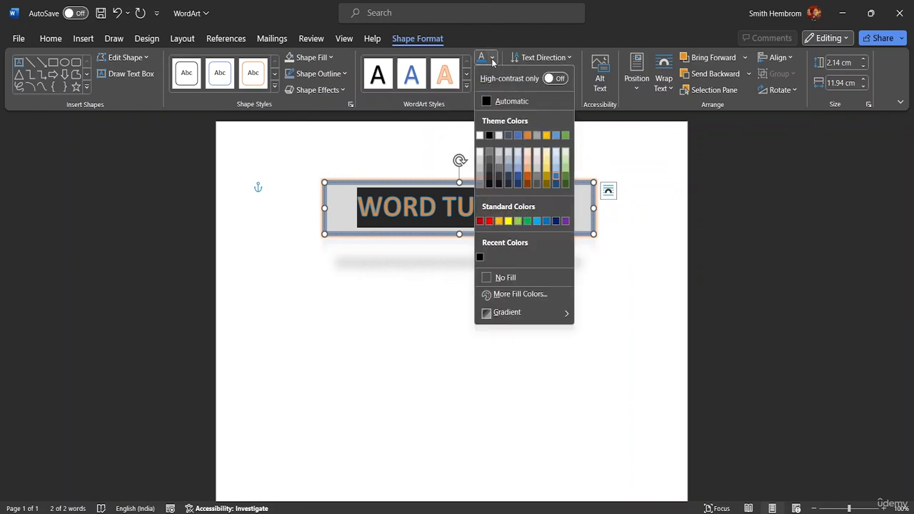
{"action": "left_click", "coordinate": [513, 277]}
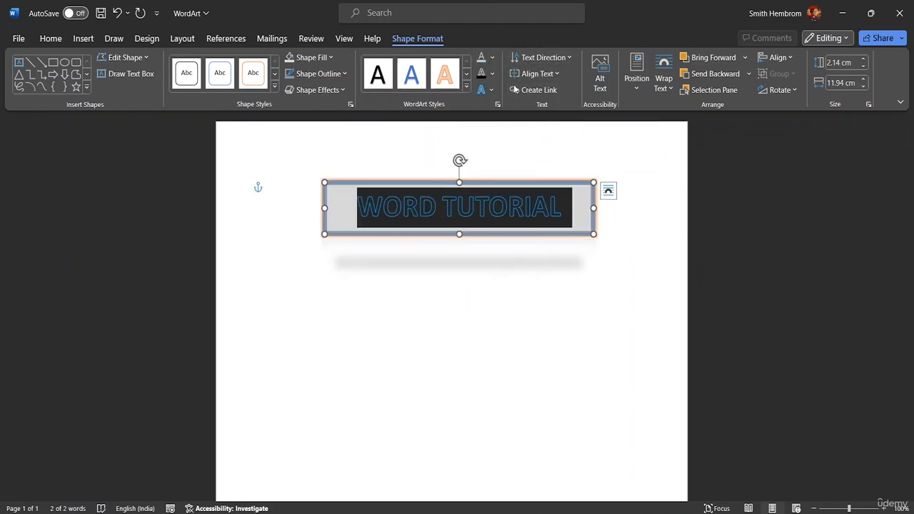
Step: Give the title text a gradient fill and spread out the two middle gradient stops, placing the second of them at 69%
{"action": "left_click", "coordinate": [493, 59]}
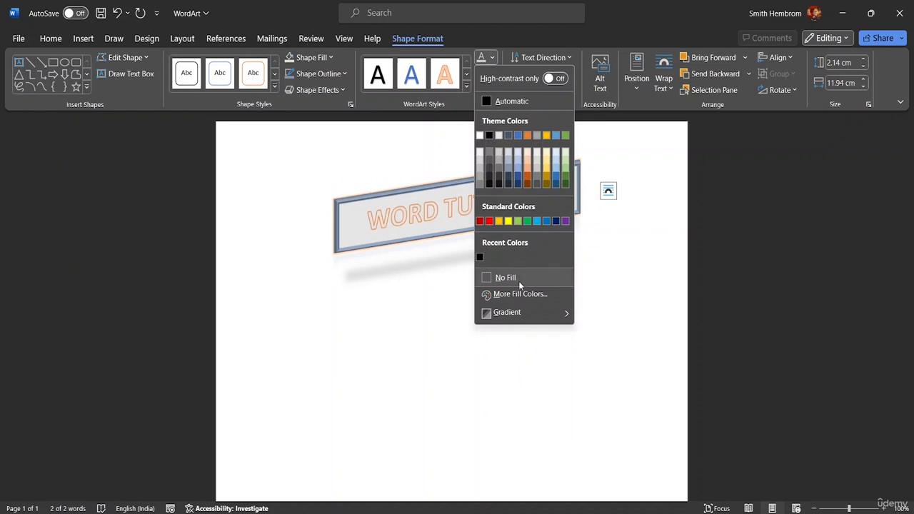
{"action": "mouse_move", "coordinate": [504, 318]}
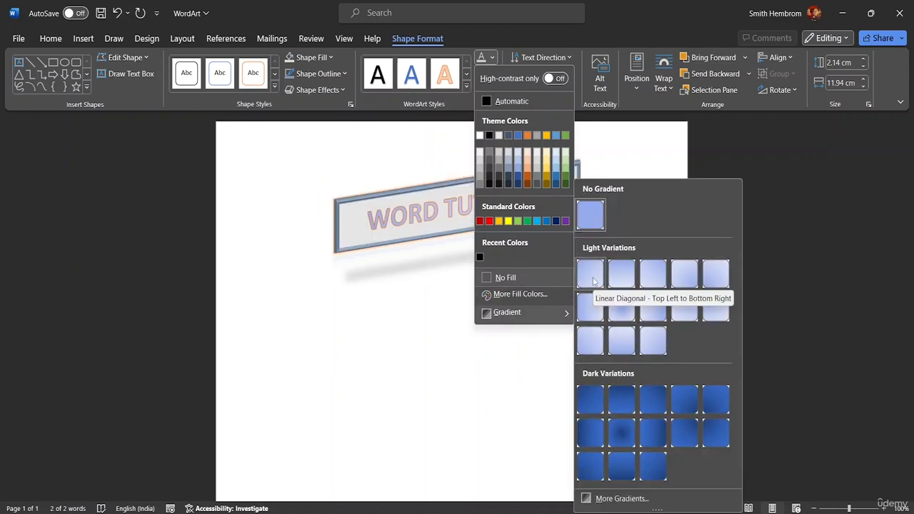
{"action": "left_click", "coordinate": [598, 500]}
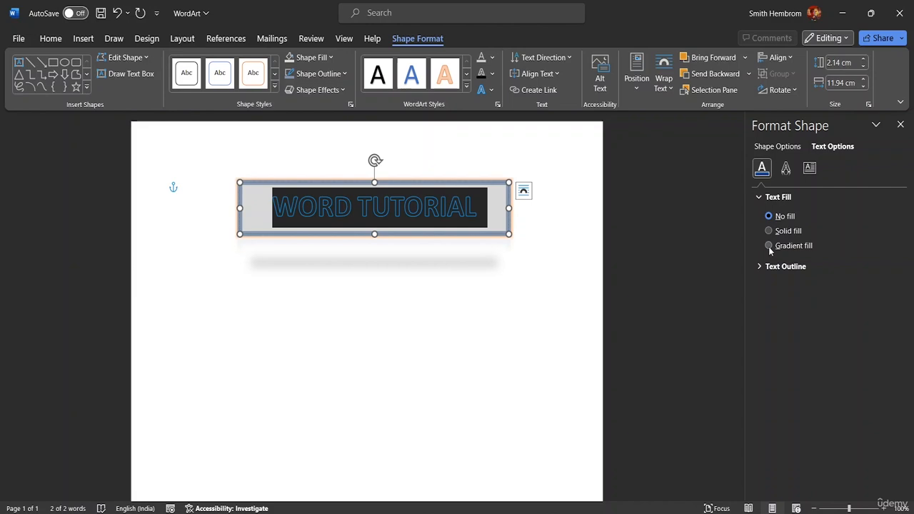
{"action": "left_click", "coordinate": [769, 247]}
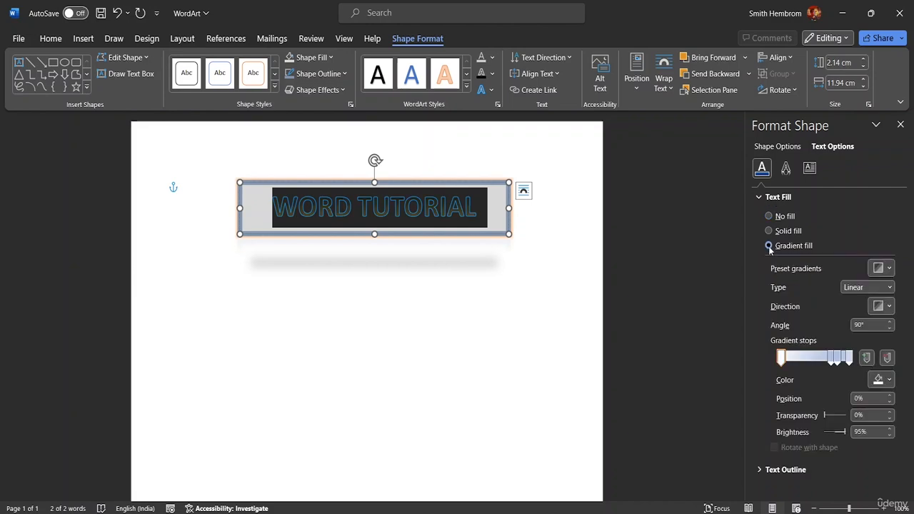
{"action": "mouse_move", "coordinate": [830, 359]}
{"action": "left_mouse_down"}
{"action": "mouse_move", "coordinate": [804, 365]}
{"action": "mouse_move", "coordinate": [829, 364]}
{"action": "left_mouse_up"}
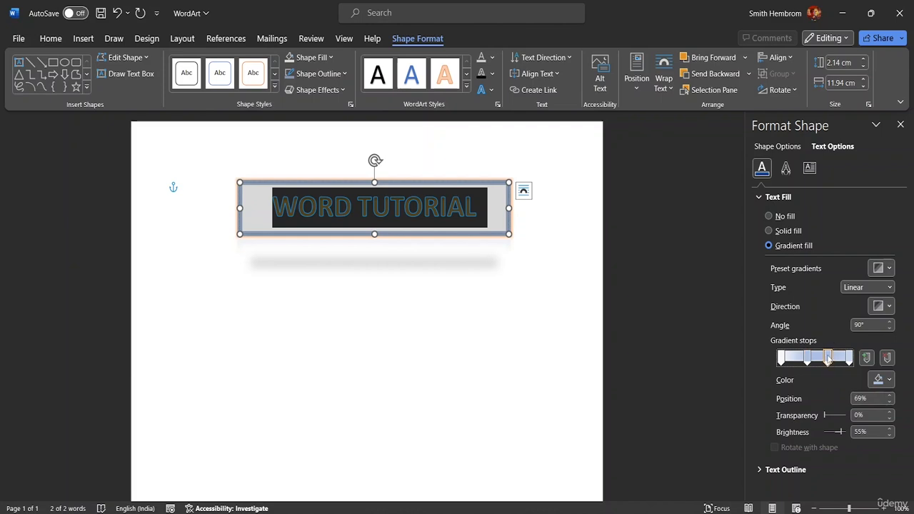
Step: Color the 69% gradient stop 25% darker blue and the last stop 40% lighter blue, and deselect the WordArt
{"action": "left_click", "coordinate": [884, 380]}
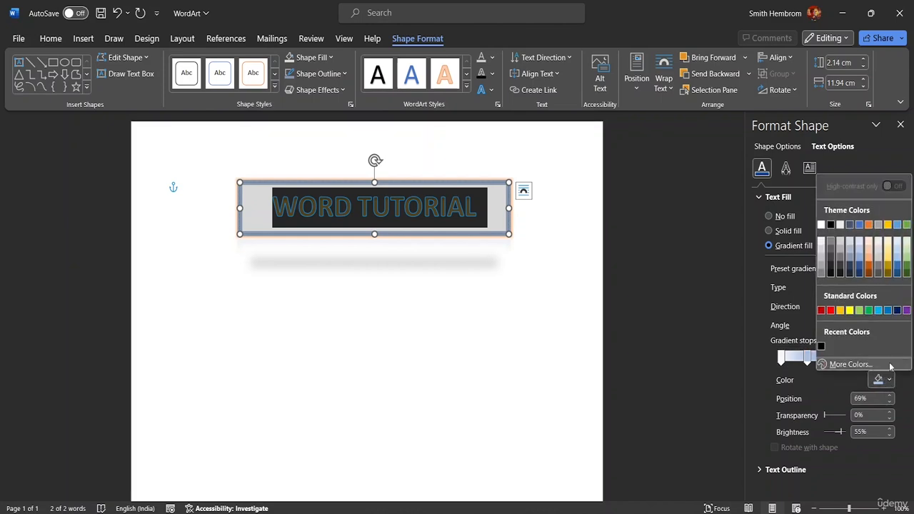
{"action": "left_click", "coordinate": [861, 269]}
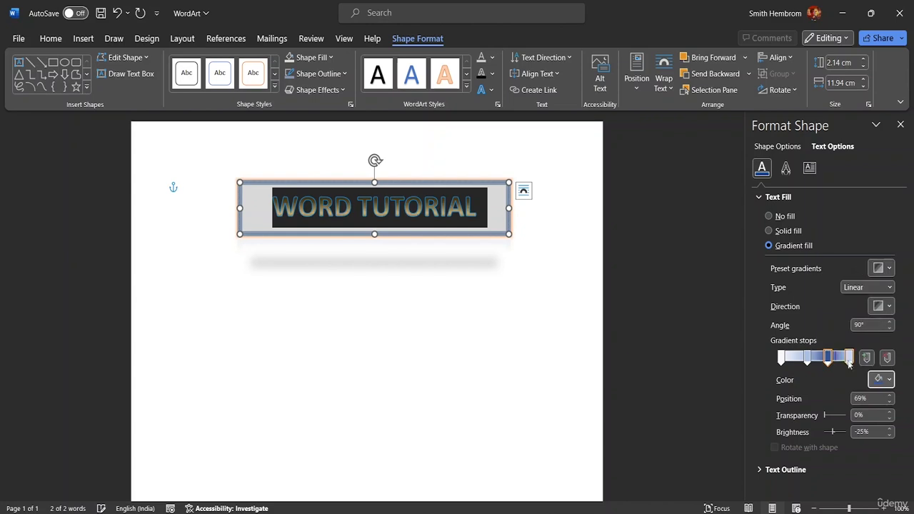
{"action": "left_click", "coordinate": [849, 362]}
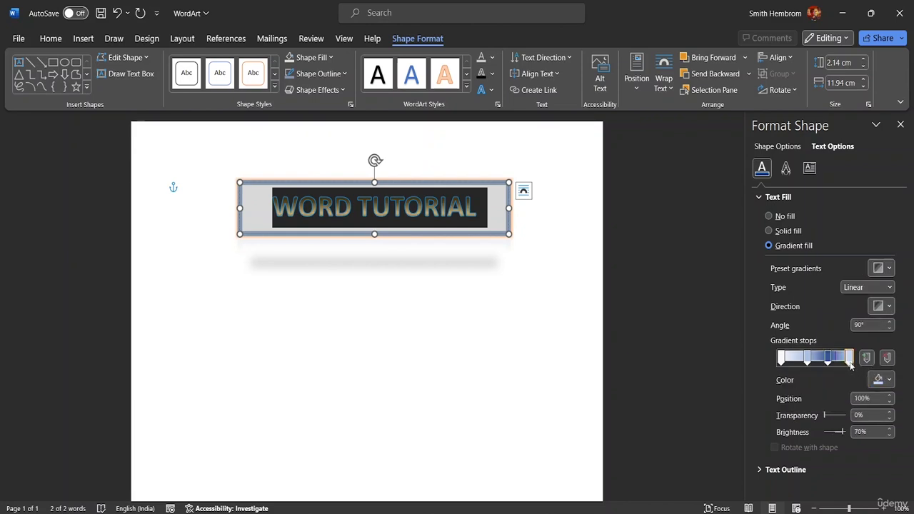
{"action": "left_click", "coordinate": [887, 381]}
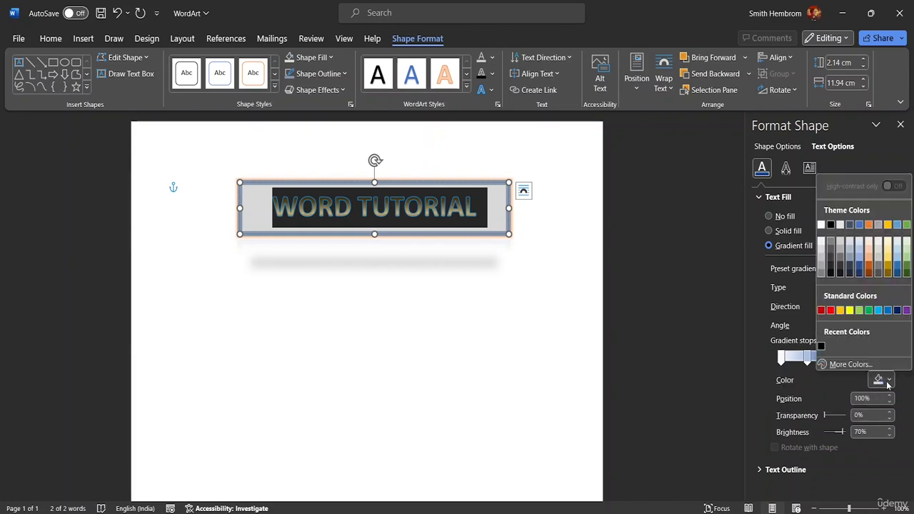
{"action": "left_click", "coordinate": [862, 266]}
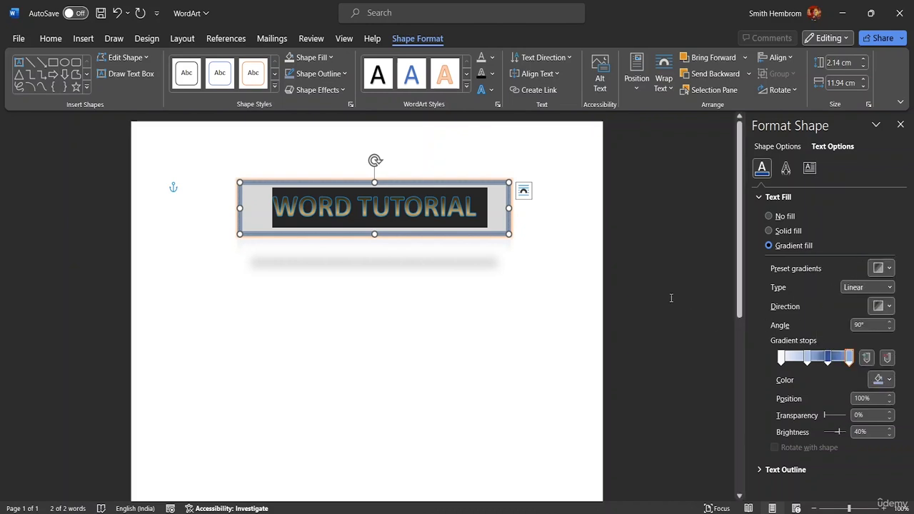
{"action": "left_click", "coordinate": [190, 188]}
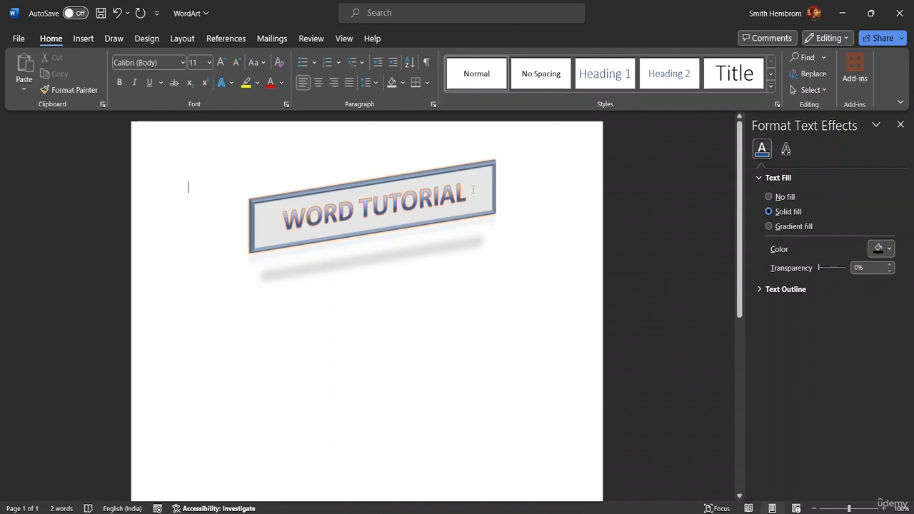
Step: Set the text outline weight of the "WORD TUTORIAL" WordArt to 2¼ pt
{"action": "left_click_drag", "start_coordinate": [473, 189], "coordinate": [270, 207]}
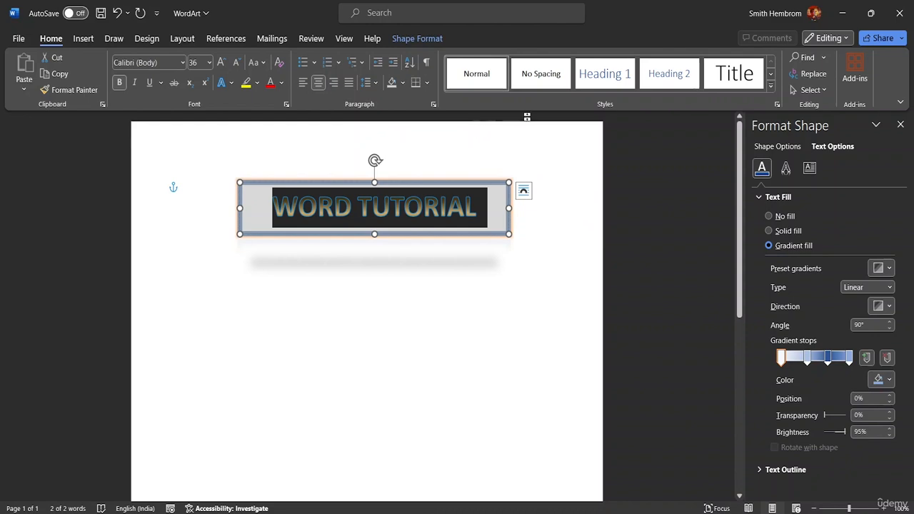
{"action": "left_click", "coordinate": [510, 203]}
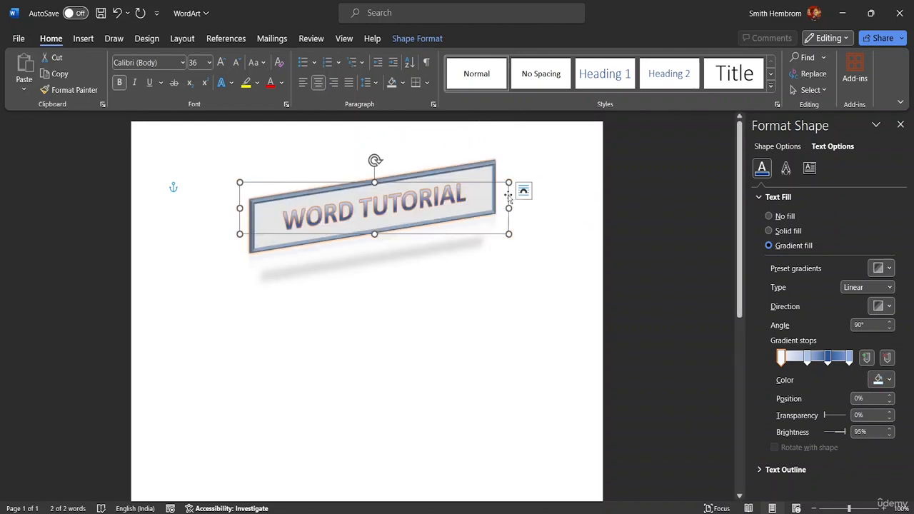
{"action": "left_click", "coordinate": [411, 40]}
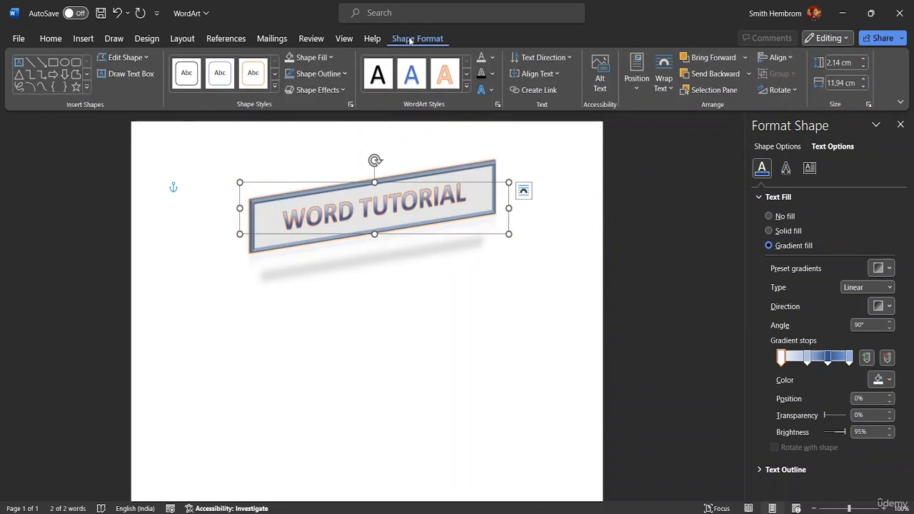
{"action": "left_click", "coordinate": [492, 74]}
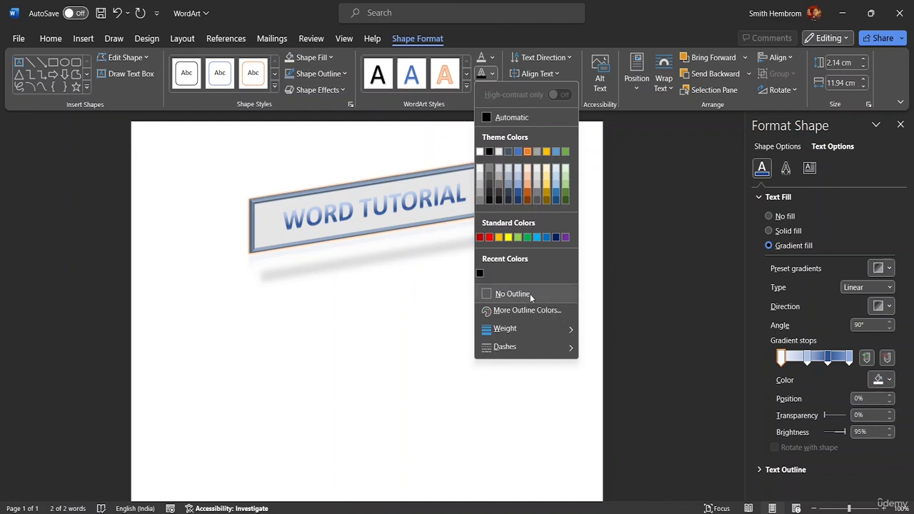
{"action": "mouse_move", "coordinate": [524, 331]}
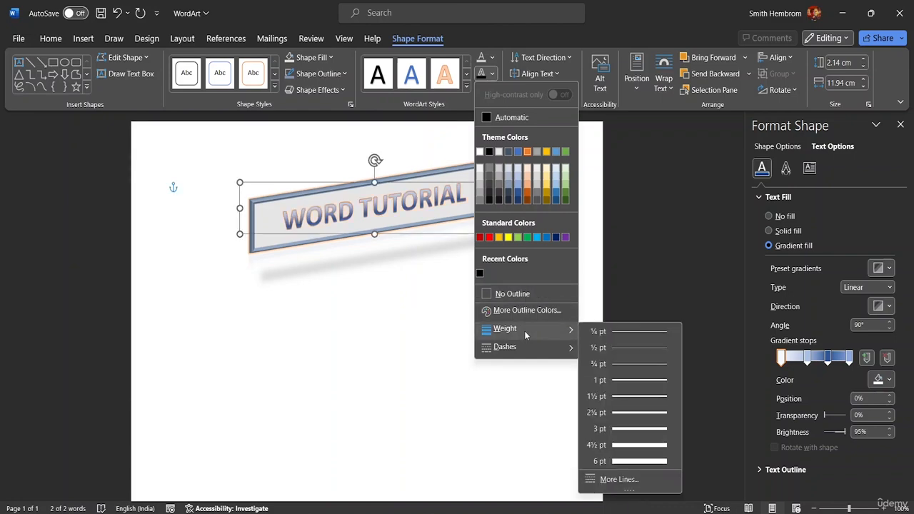
{"action": "left_click", "coordinate": [611, 413]}
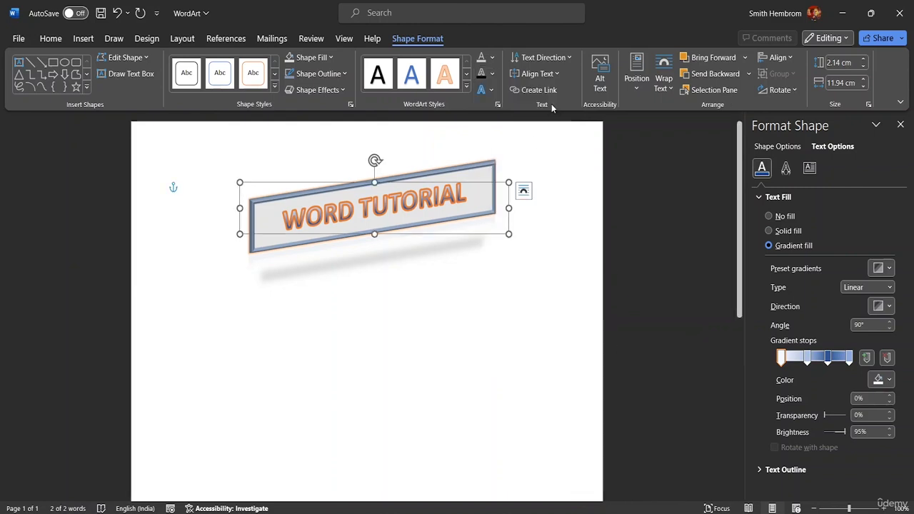
Step: Try a dark gray theme color as the title's text outline and view the available outline dash styles
{"action": "left_click", "coordinate": [491, 74]}
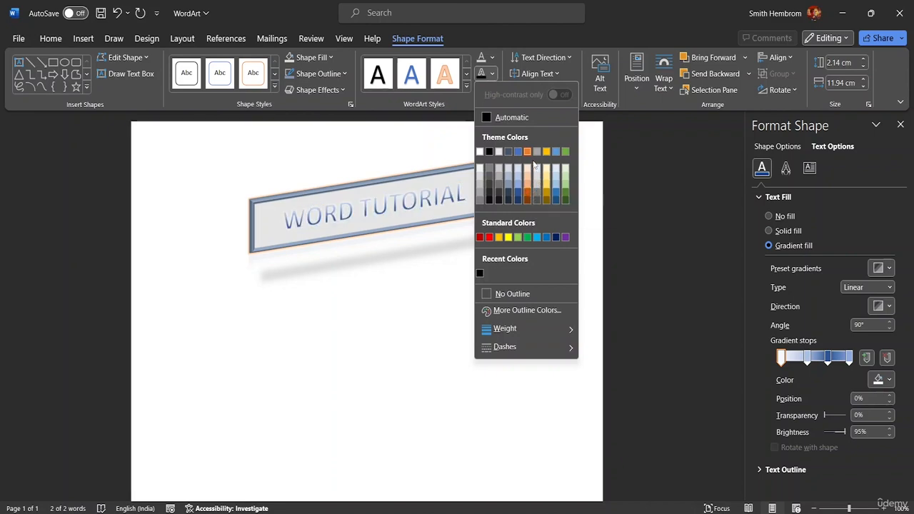
{"action": "left_click", "coordinate": [495, 191]}
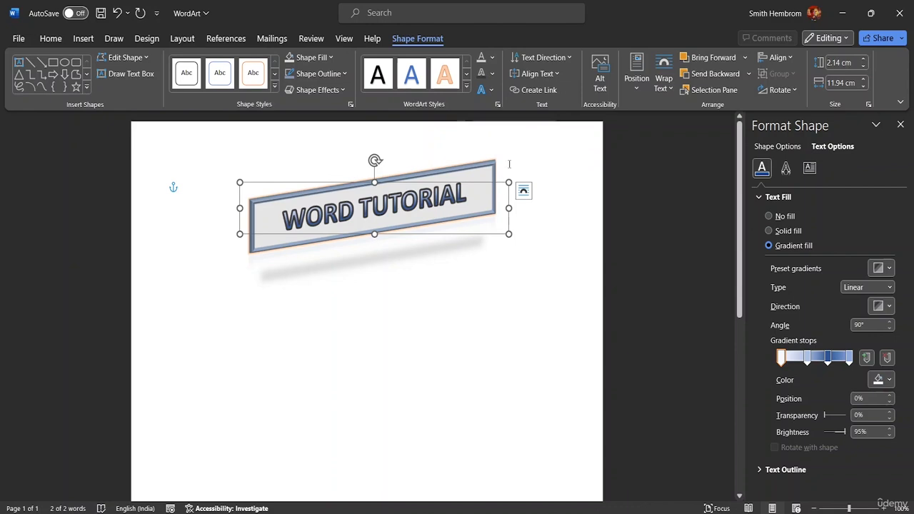
{"action": "left_click", "coordinate": [492, 74]}
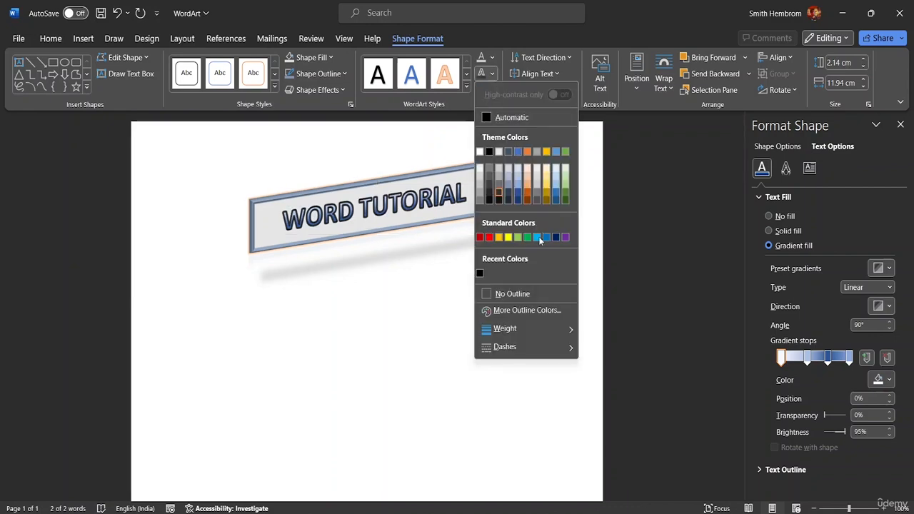
{"action": "mouse_move", "coordinate": [547, 351]}
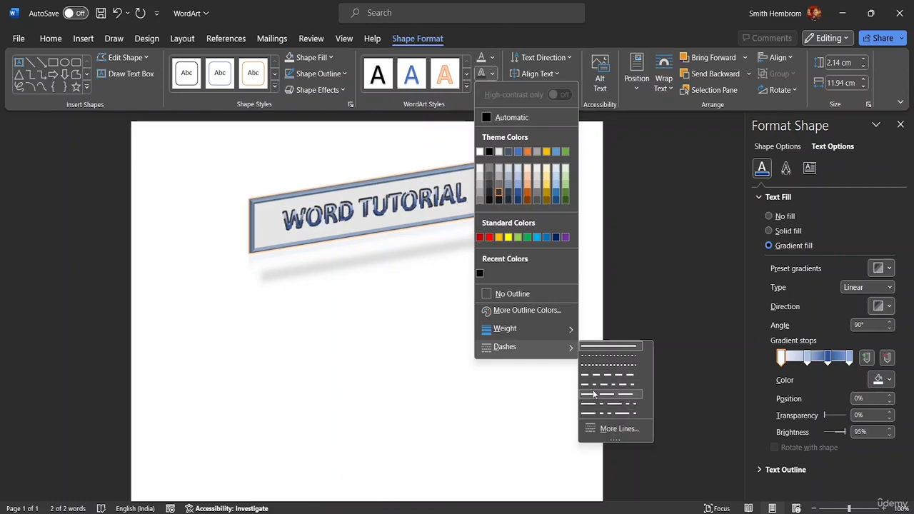
{"action": "left_click", "coordinate": [458, 372]}
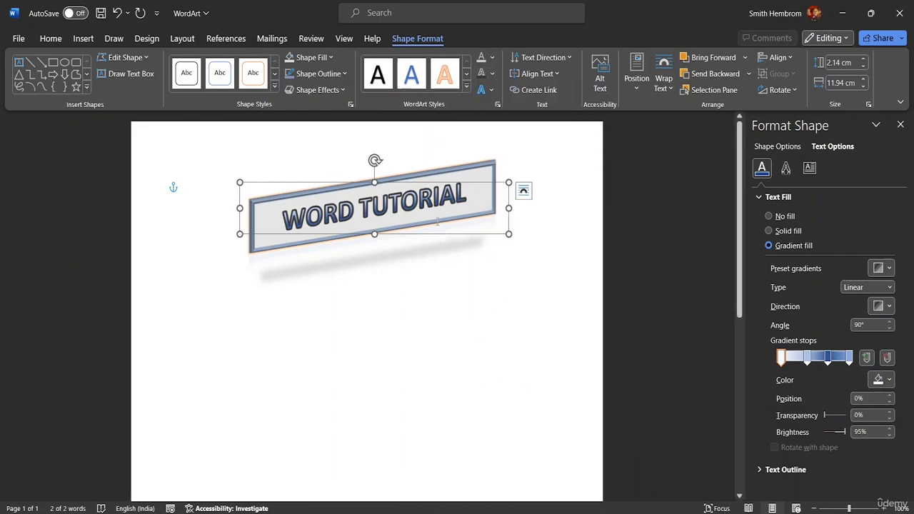
Step: Set the title's text outline to the custom dark purple-blue color #260B69 (RGB 38, 11, 105)
{"action": "left_click", "coordinate": [492, 74]}
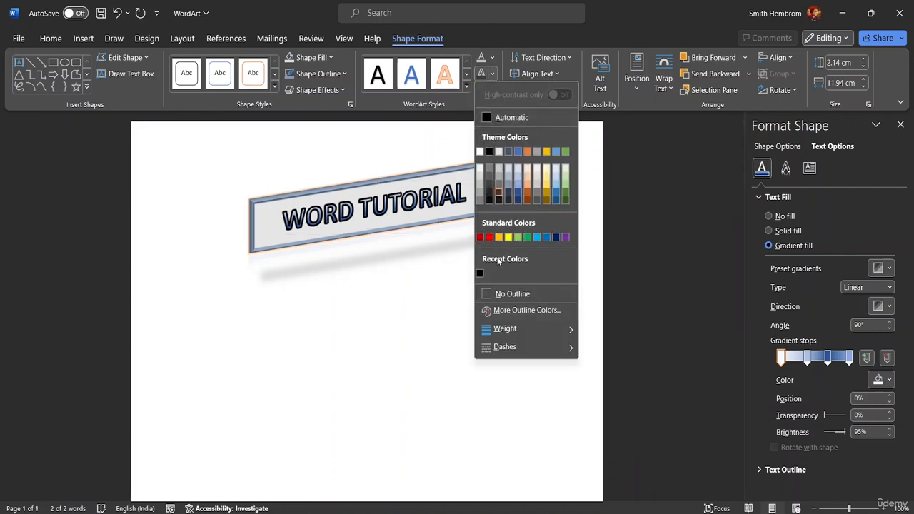
{"action": "left_click", "coordinate": [514, 312]}
{"action": "mouse_move", "coordinate": [446, 216]}
{"action": "left_mouse_down"}
{"action": "mouse_move", "coordinate": [424, 216]}
{"action": "mouse_move", "coordinate": [435, 208]}
{"action": "left_mouse_up"}
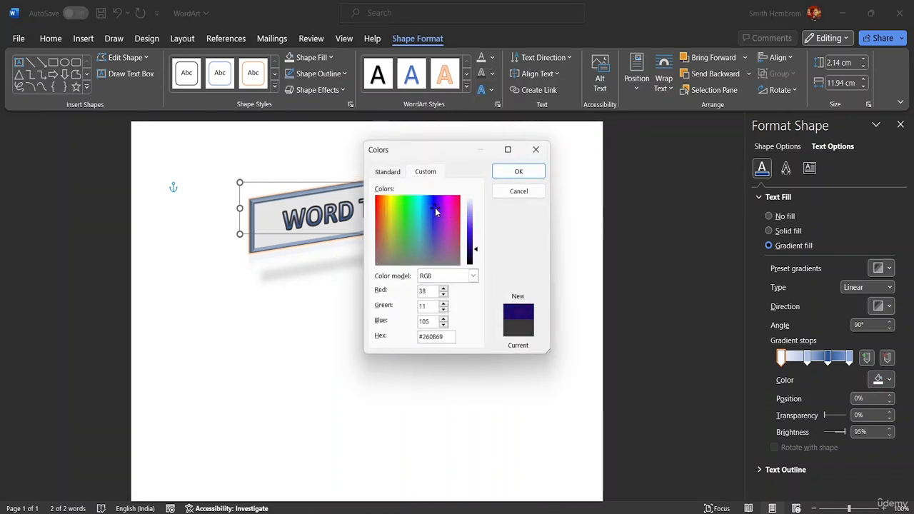
{"action": "left_click", "coordinate": [518, 172]}
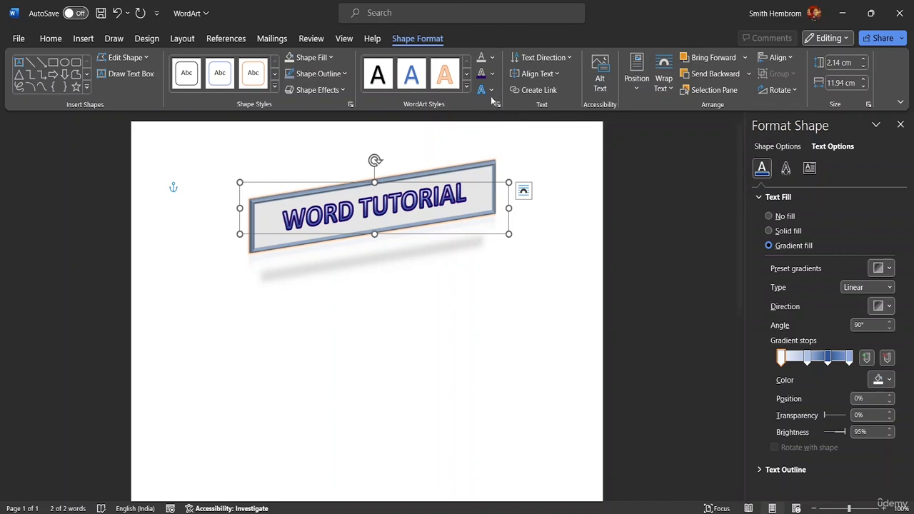
Step: Select the "WORD TUTORIAL" text, give it the Inside: Top Right shadow, and deselect the WordArt
{"action": "left_click", "coordinate": [471, 201]}
{"action": "left_click_drag", "start_coordinate": [478, 207], "coordinate": [271, 207]}
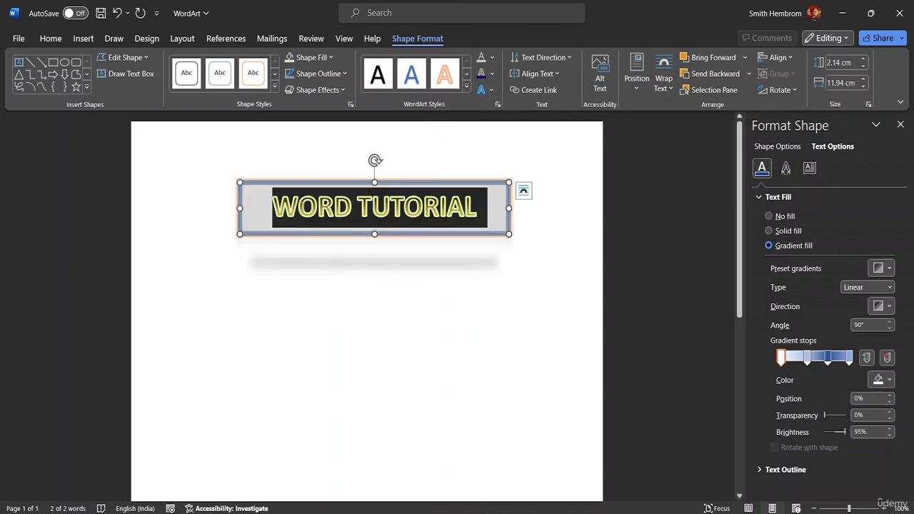
{"action": "left_click", "coordinate": [485, 91]}
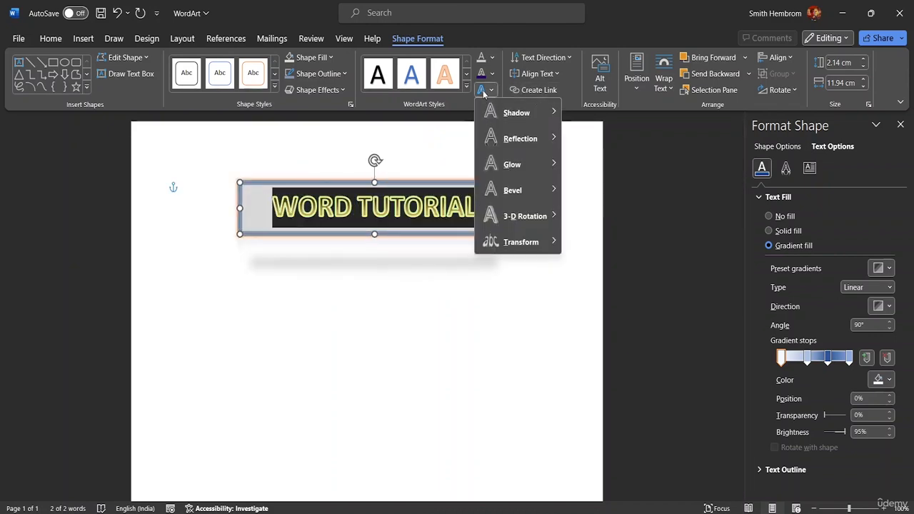
{"action": "mouse_move", "coordinate": [521, 118]}
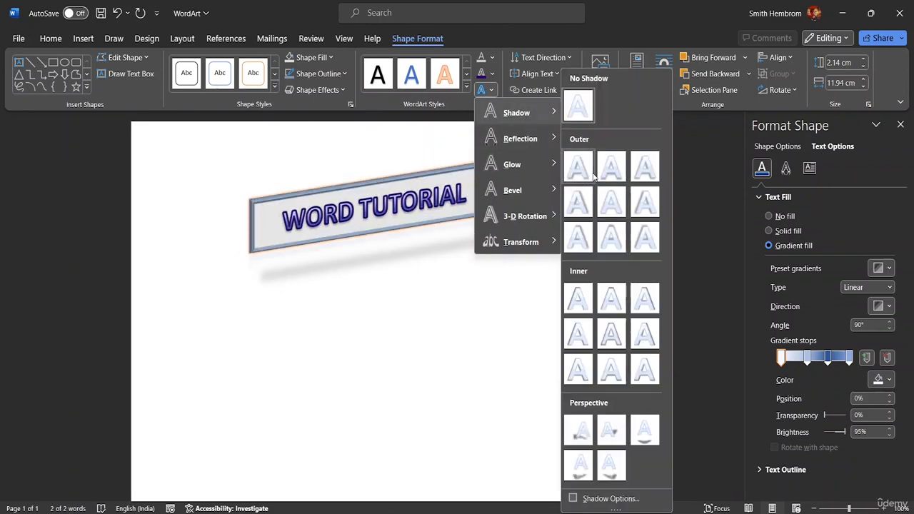
{"action": "mouse_move", "coordinate": [541, 114]}
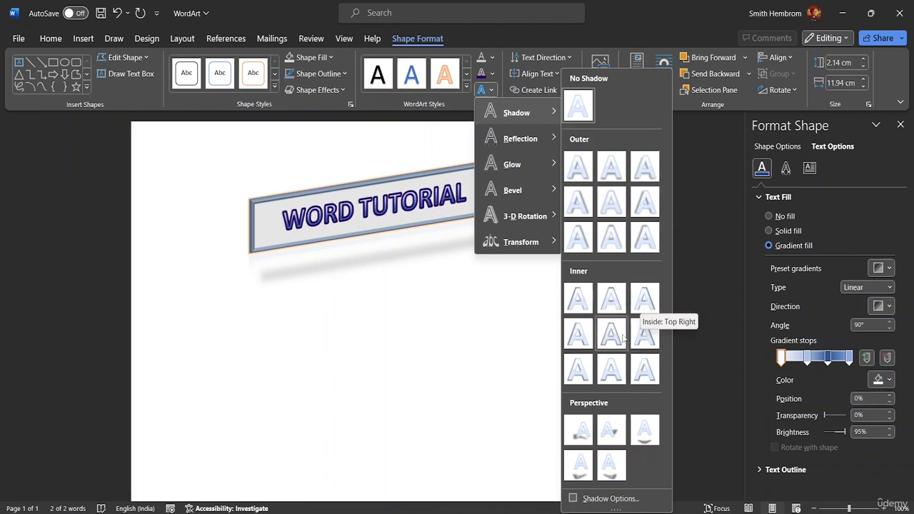
{"action": "left_click", "coordinate": [645, 298]}
{"action": "left_click", "coordinate": [173, 186]}
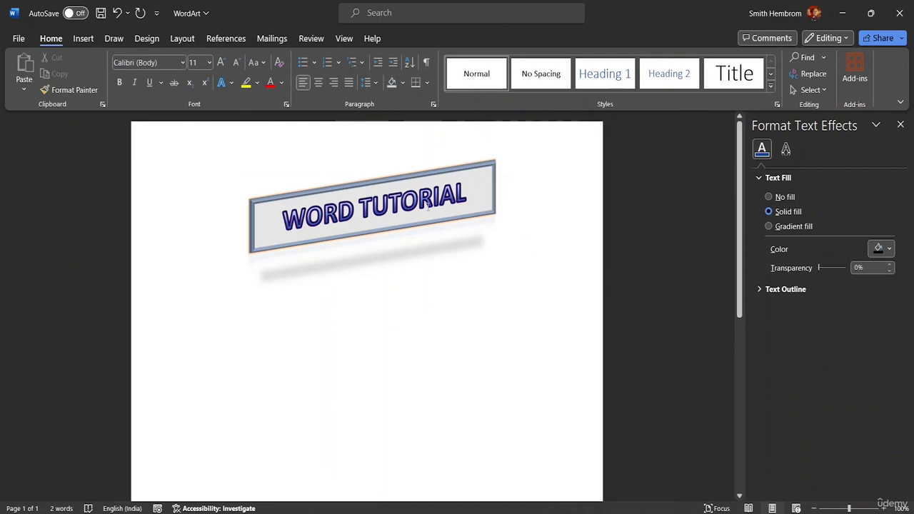
Step: Select the title text again and try the Isometric: Top Up 3-D rotation text effect
{"action": "left_click", "coordinate": [475, 194]}
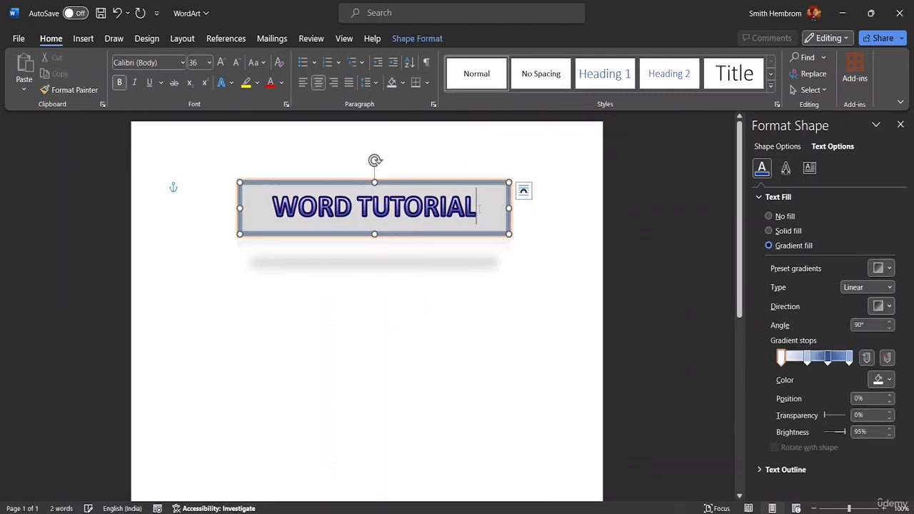
{"action": "left_click_drag", "start_coordinate": [482, 208], "coordinate": [238, 201]}
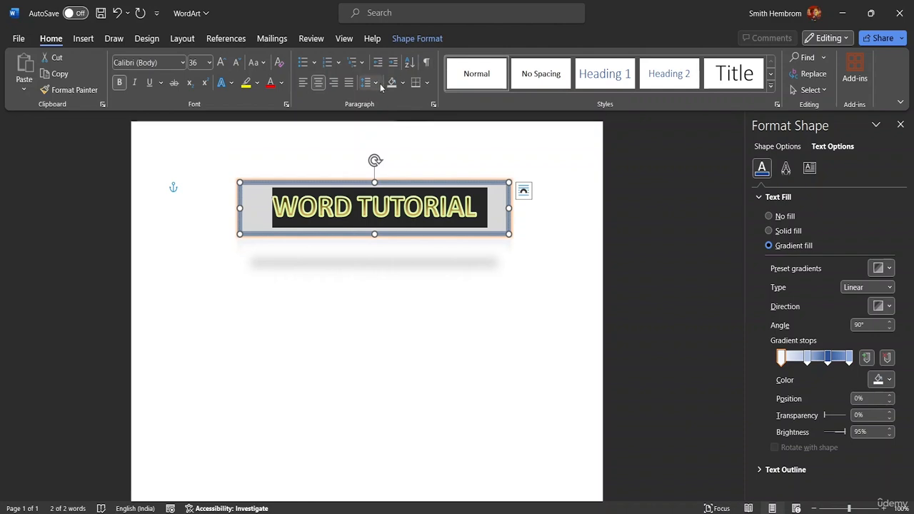
{"action": "left_click", "coordinate": [413, 40]}
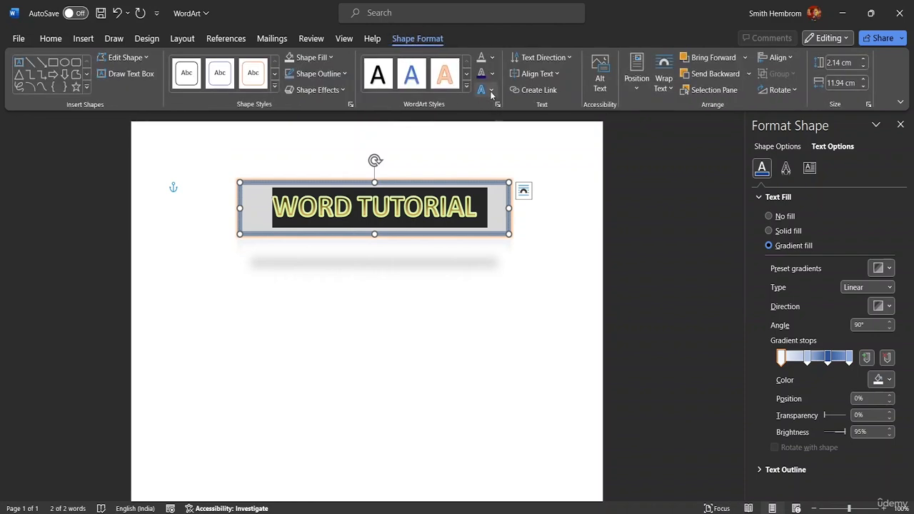
{"action": "left_click", "coordinate": [489, 90]}
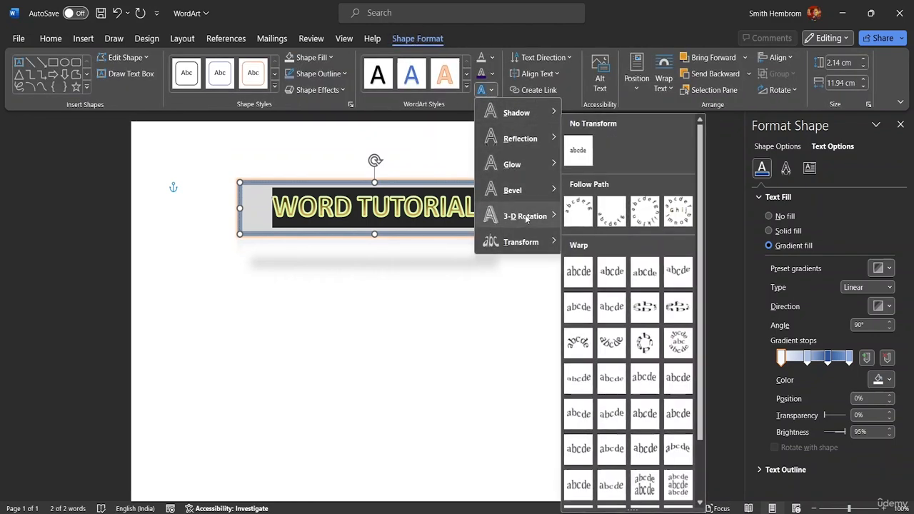
{"action": "mouse_move", "coordinate": [527, 219]}
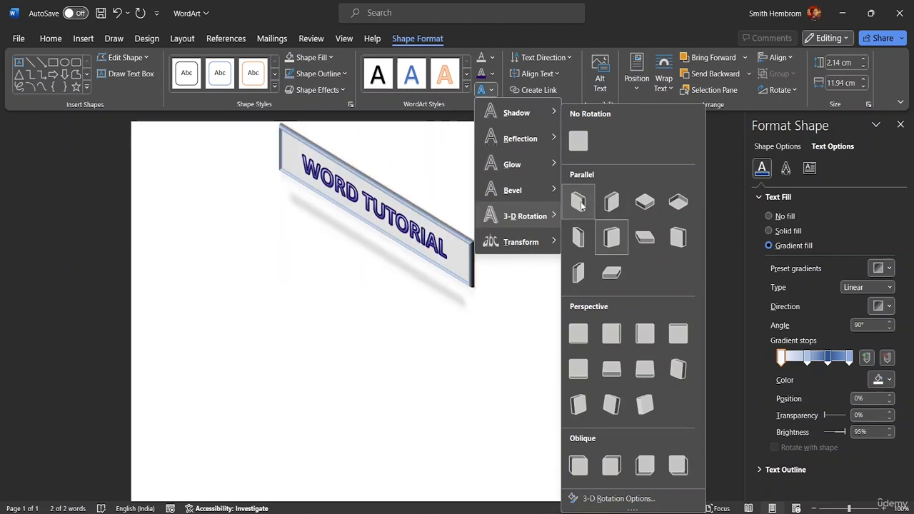
{"action": "left_click", "coordinate": [638, 206]}
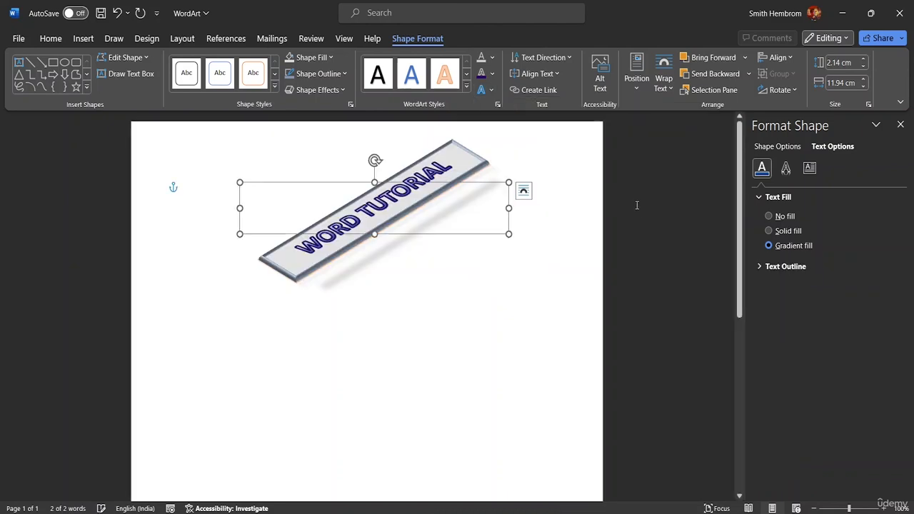
Step: Set the title's 3-D rotation text effect to No Rotation
{"action": "left_click", "coordinate": [482, 90]}
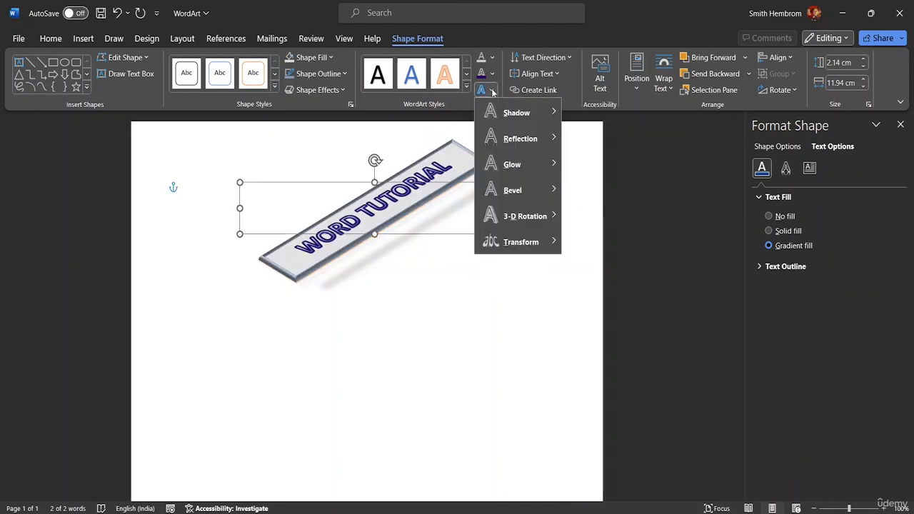
{"action": "mouse_move", "coordinate": [524, 245]}
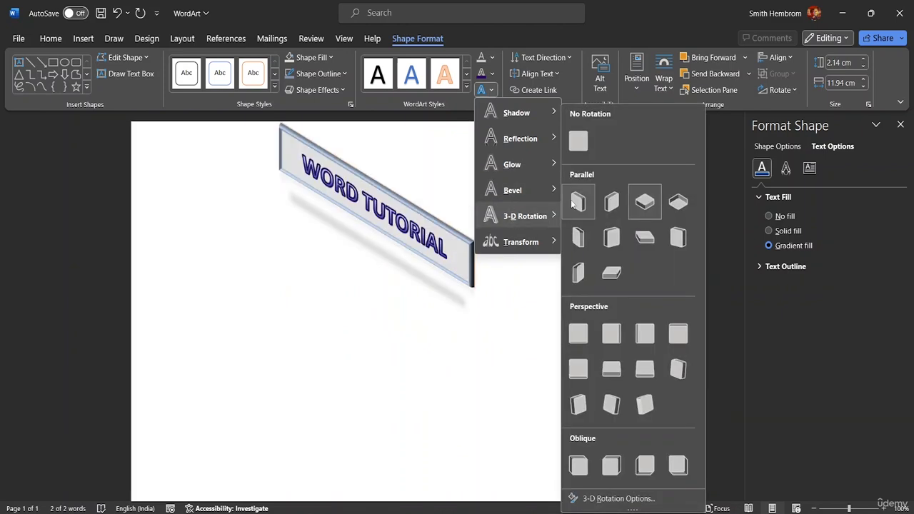
{"action": "left_click", "coordinate": [578, 142]}
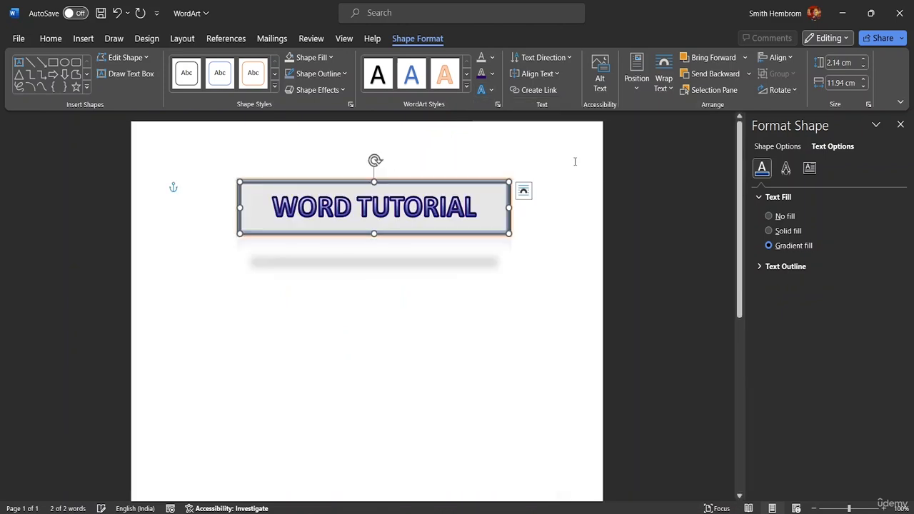
Step: Apply the Stop warp transform to the title text and deselect the WordArt
{"action": "left_click", "coordinate": [492, 91]}
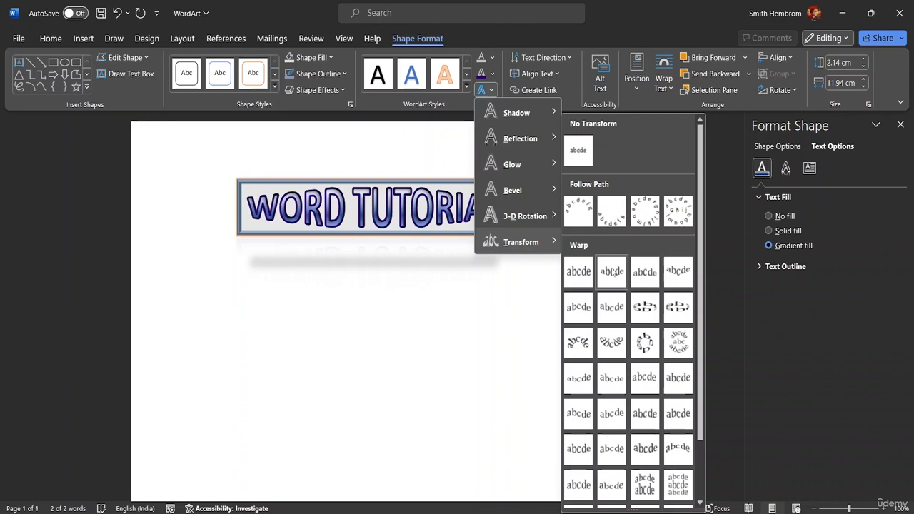
{"action": "left_click", "coordinate": [615, 267]}
{"action": "left_click", "coordinate": [612, 262]}
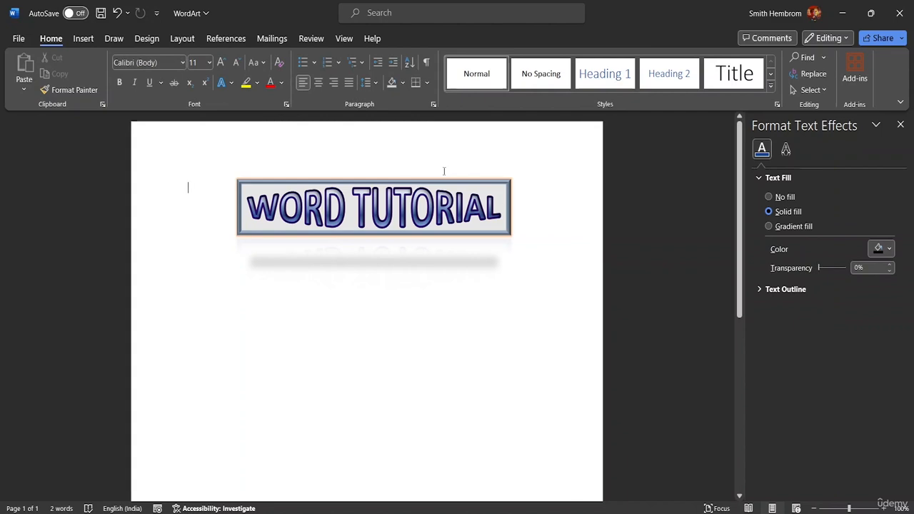
Step: Select the WordArt and apply the first bevel preset to its text
{"action": "left_click", "coordinate": [492, 213]}
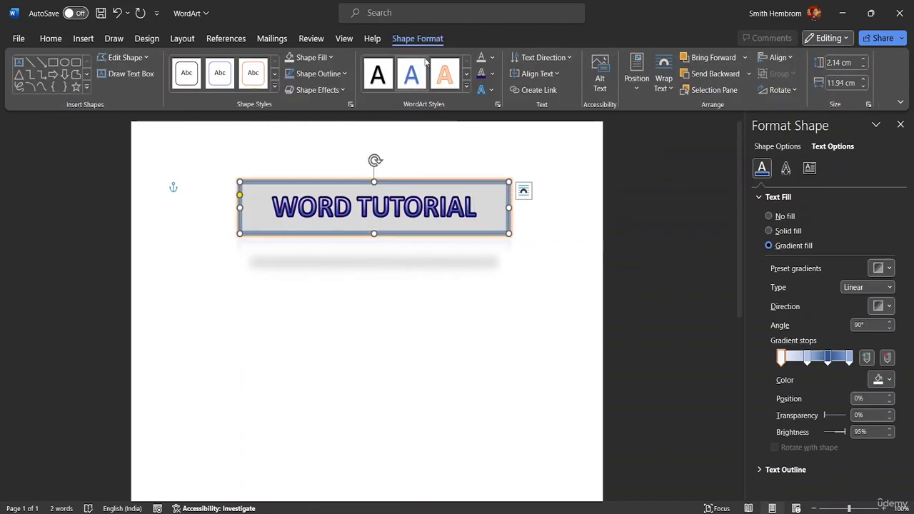
{"action": "left_click", "coordinate": [491, 90]}
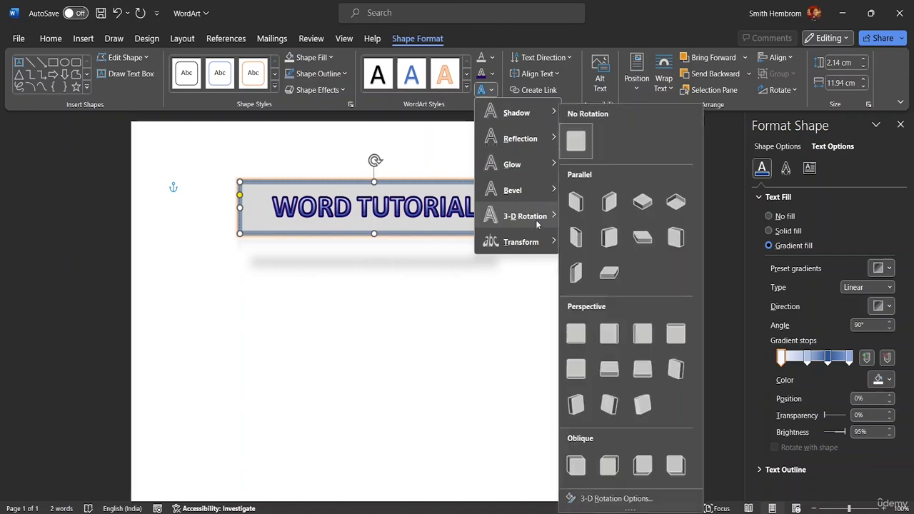
{"action": "mouse_move", "coordinate": [535, 193]}
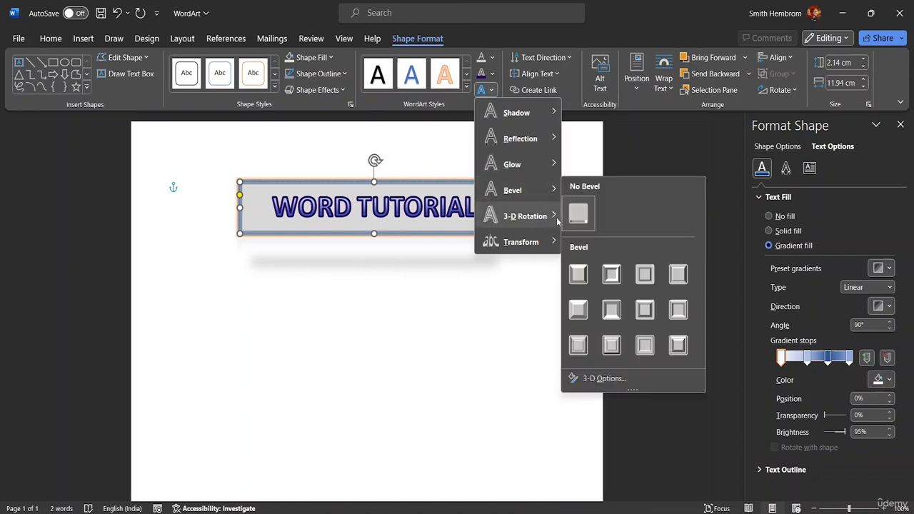
{"action": "left_click", "coordinate": [580, 273]}
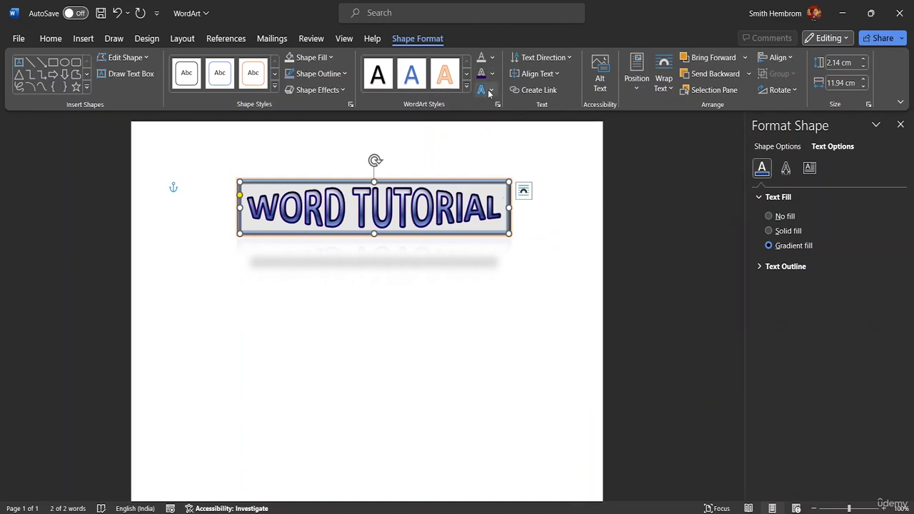
Step: Try rotating all of the title's text 90° and return the text direction to Horizontal
{"action": "left_click", "coordinate": [563, 60]}
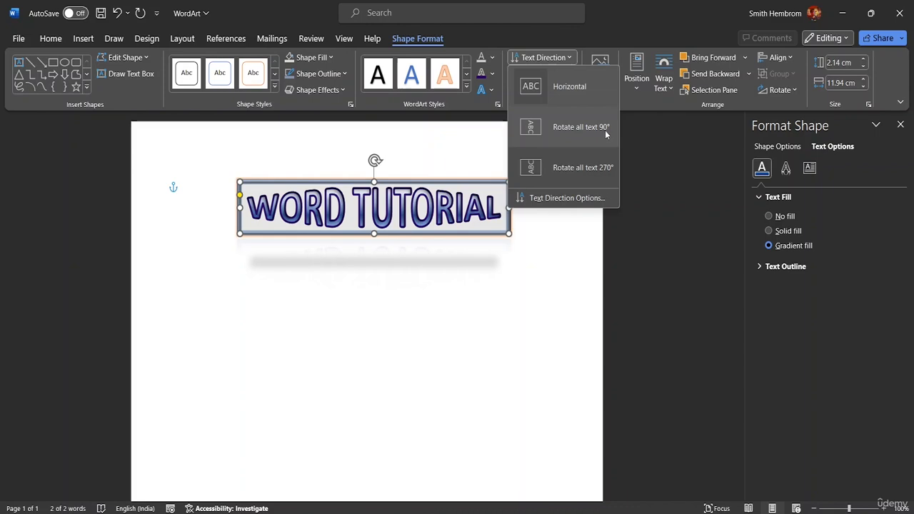
{"action": "left_click", "coordinate": [390, 440]}
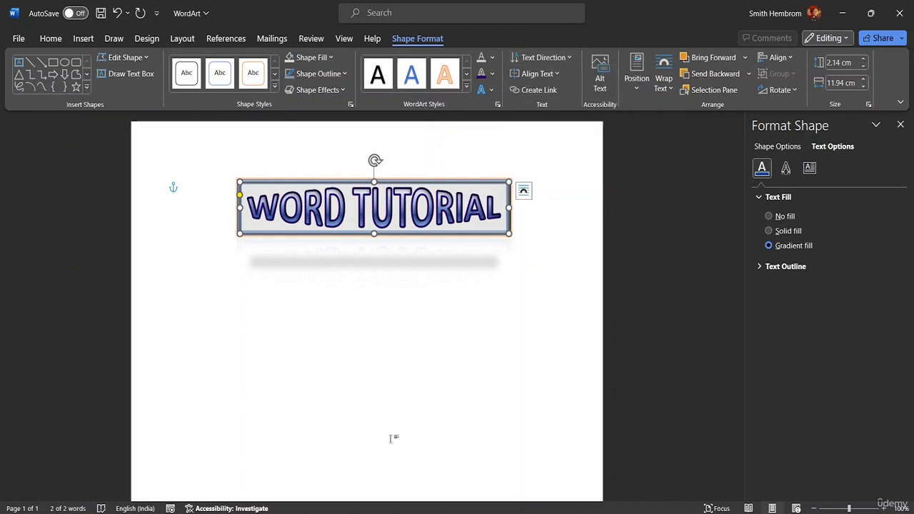
{"action": "left_click", "coordinate": [492, 90]}
{"action": "left_click", "coordinate": [566, 57]}
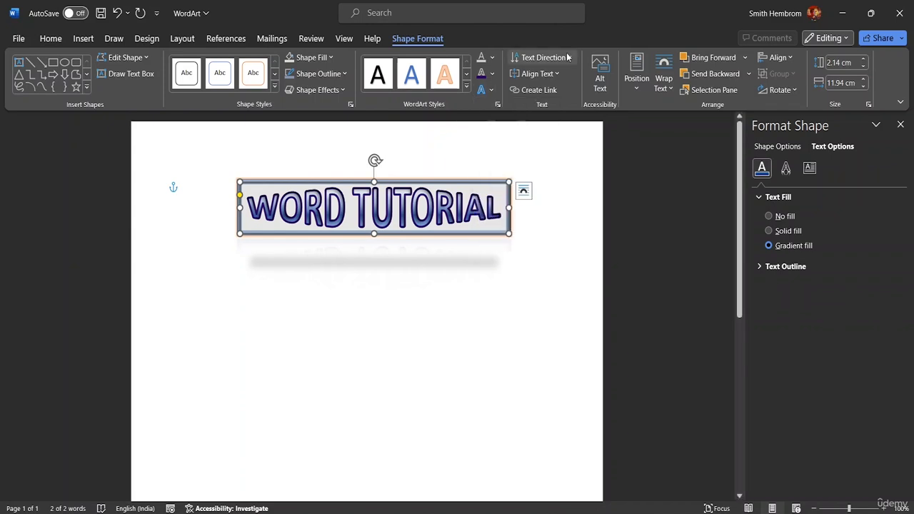
{"action": "left_click", "coordinate": [568, 57]}
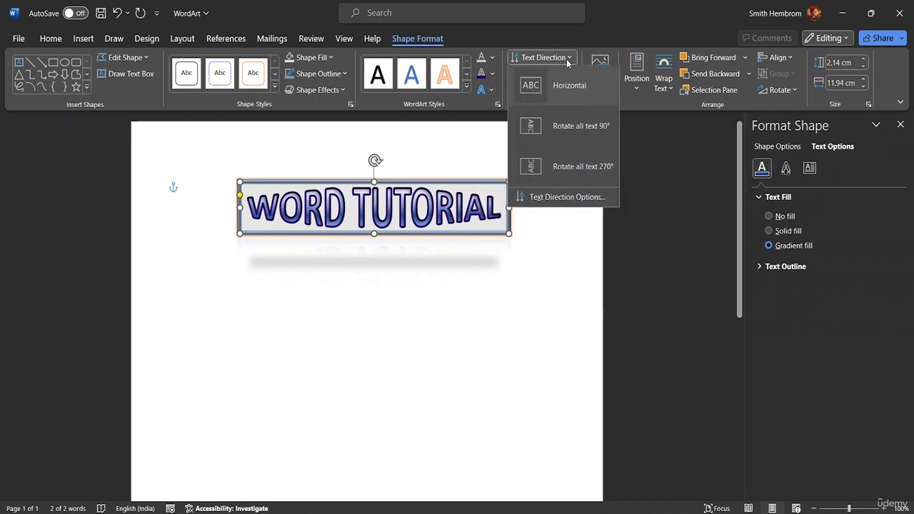
{"action": "left_click", "coordinate": [560, 133]}
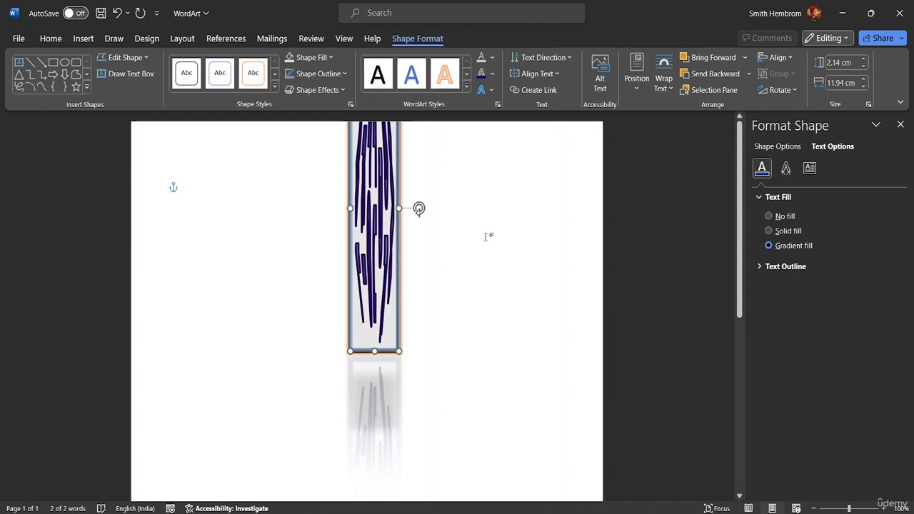
{"action": "left_click", "coordinate": [564, 57]}
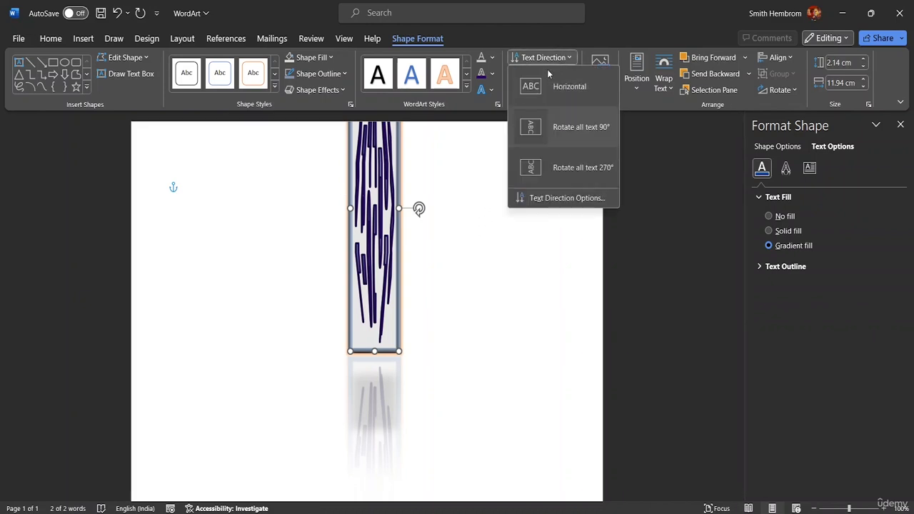
{"action": "left_click", "coordinate": [548, 86]}
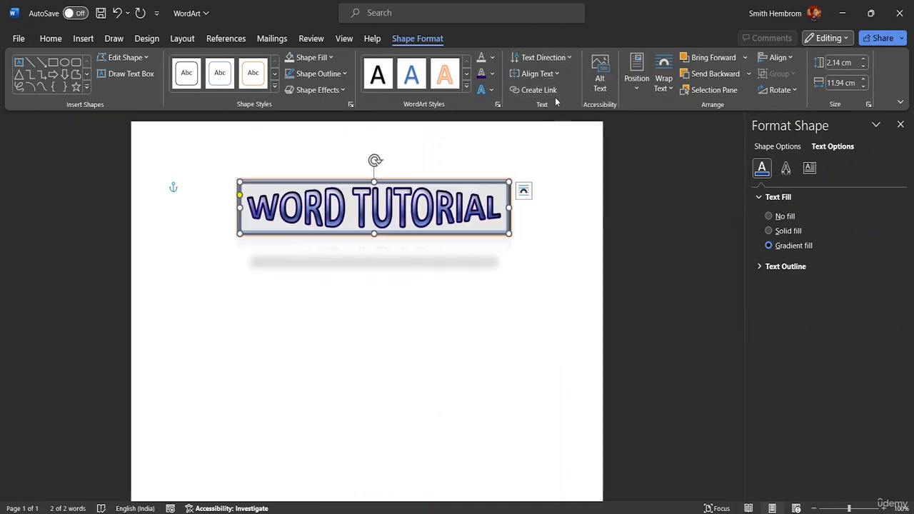
Step: Align the title's text to the middle of its text box and deselect the WordArt
{"action": "left_click", "coordinate": [556, 74]}
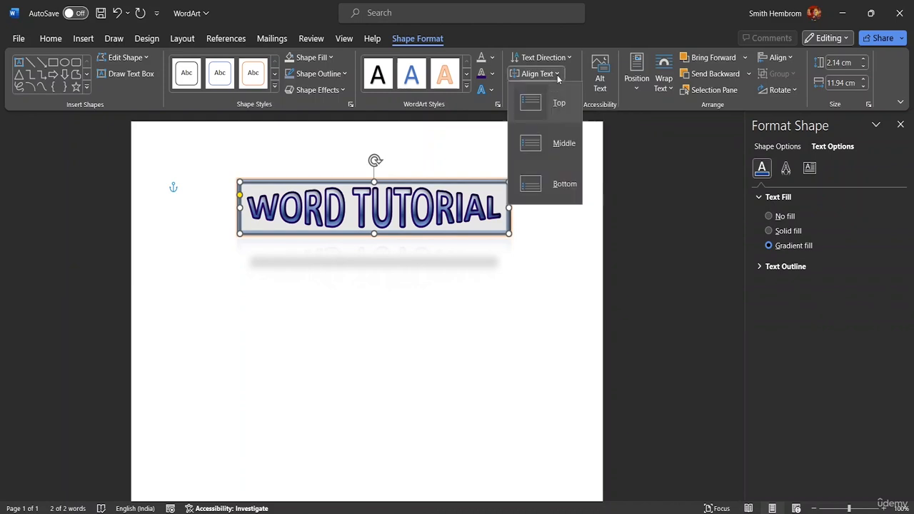
{"action": "left_click", "coordinate": [545, 142]}
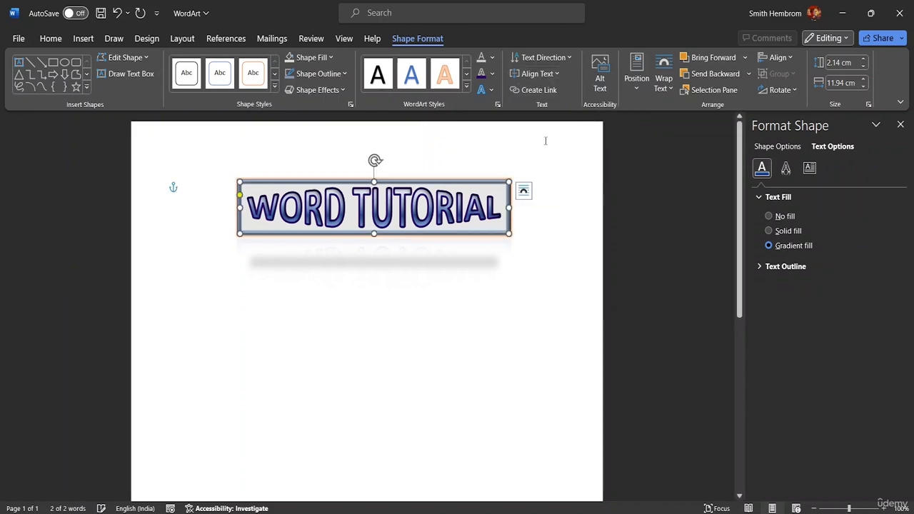
{"action": "left_click", "coordinate": [557, 74]}
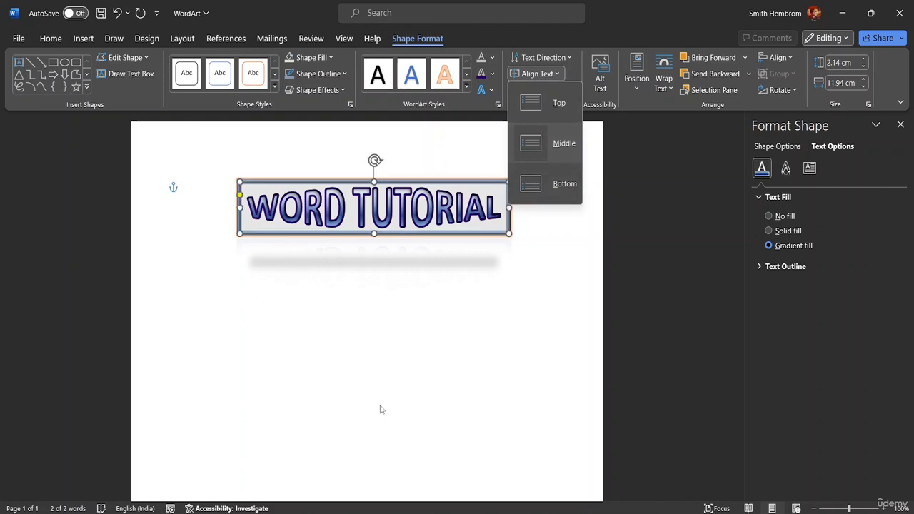
{"action": "left_click", "coordinate": [202, 312]}
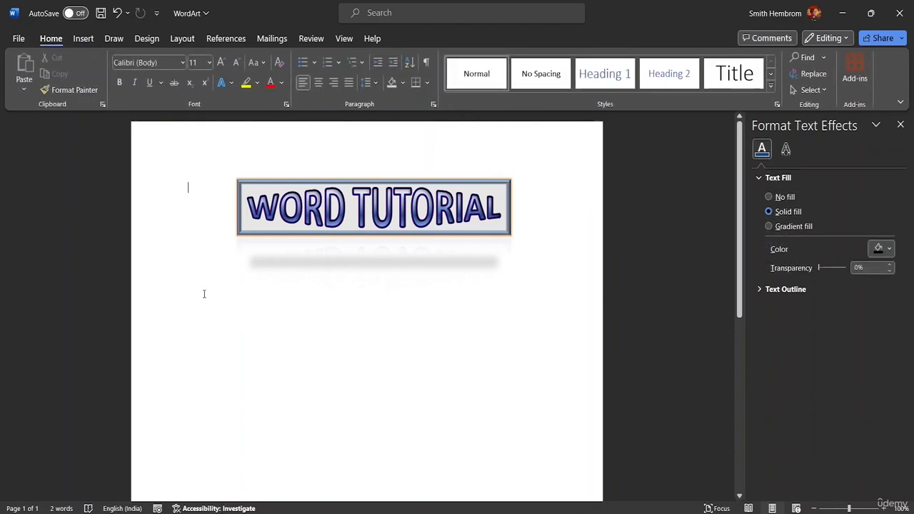
Step: Add the sample lines "ABC" and "BDA" on the page below the title, select them and return to the WordArt's formatting options
{"action": "double_click", "coordinate": [206, 296]}
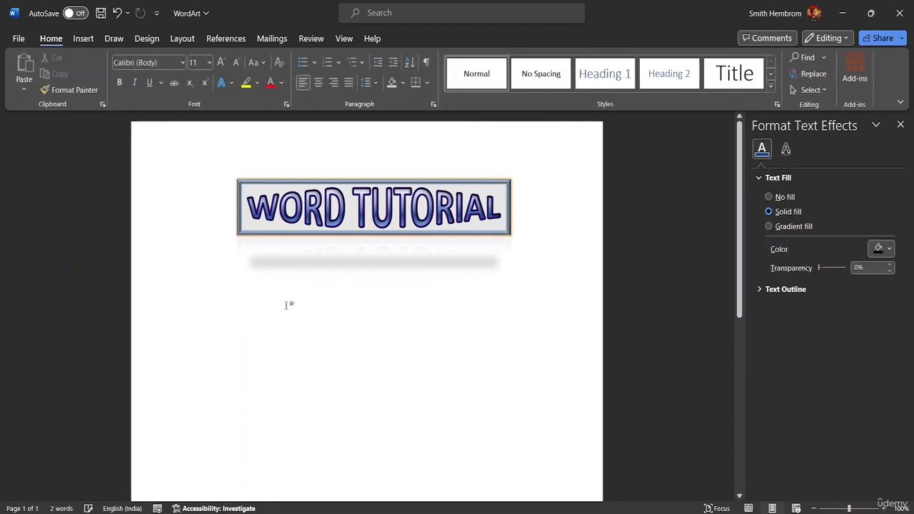
{"action": "type", "text": "ABC"}
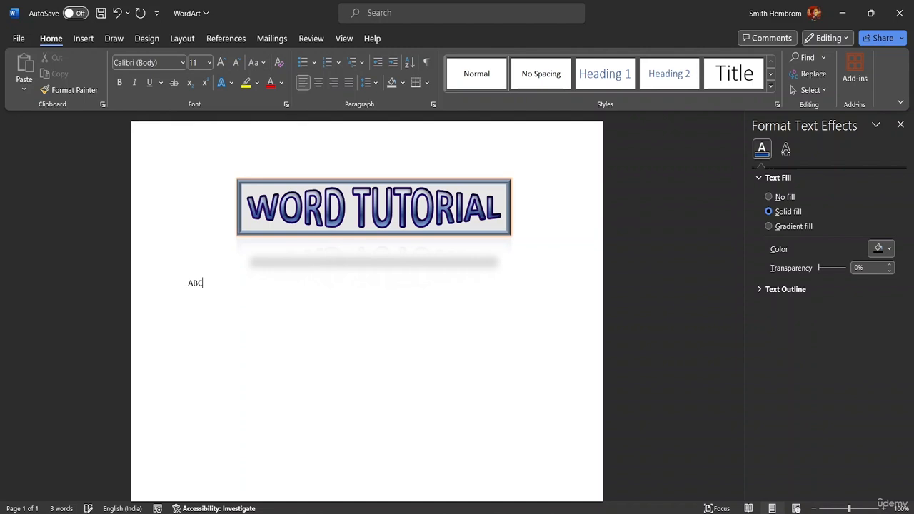
{"action": "key", "text": "Return"}
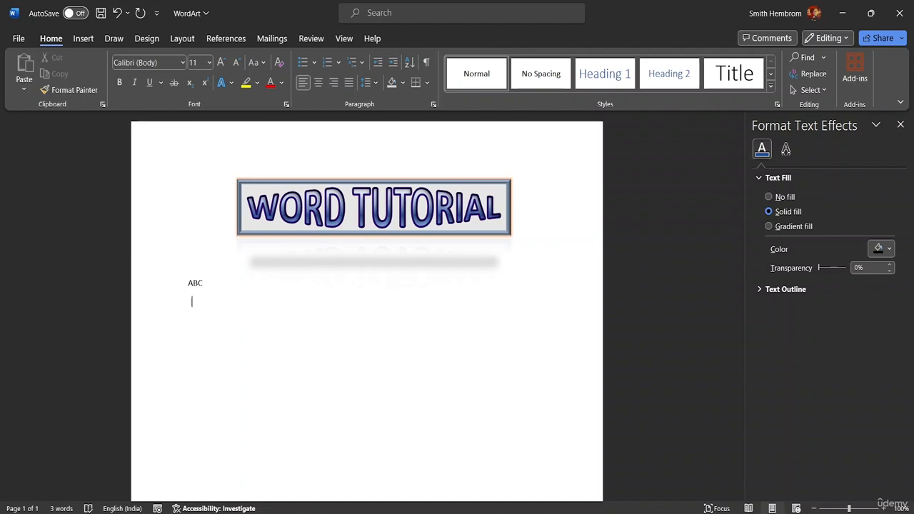
{"action": "type", "text": "BDA"}
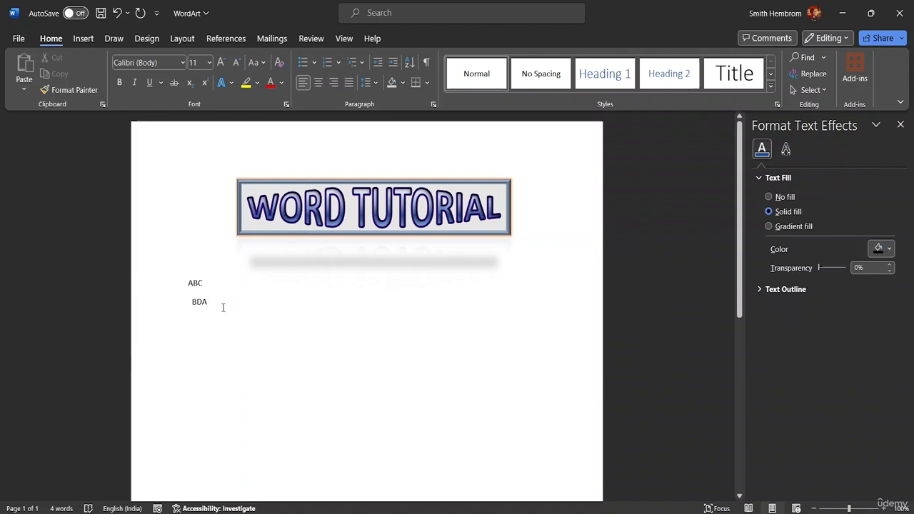
{"action": "left_click_drag", "start_coordinate": [216, 305], "coordinate": [171, 275]}
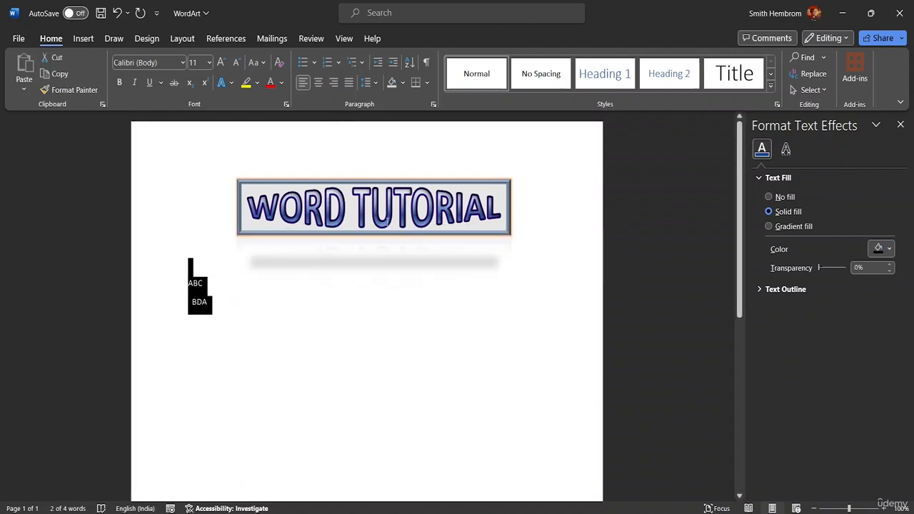
{"action": "left_click", "coordinate": [492, 208]}
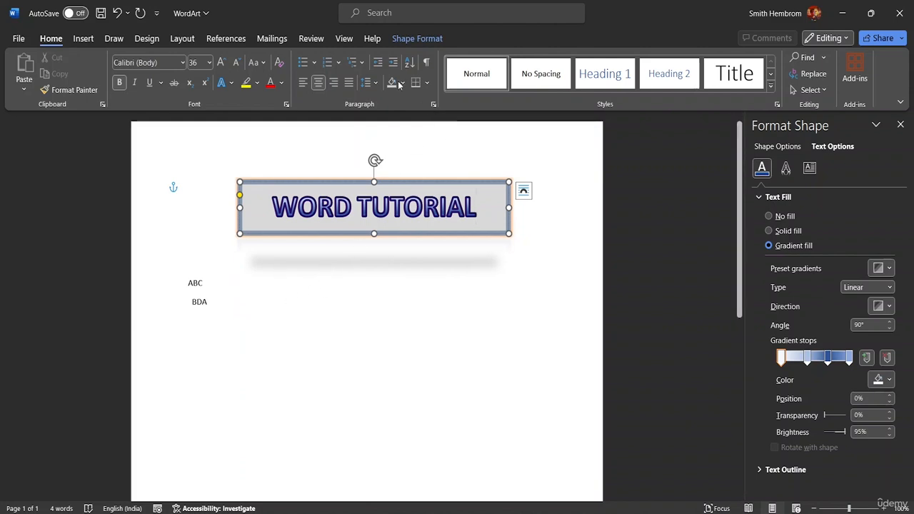
{"action": "left_click", "coordinate": [416, 39]}
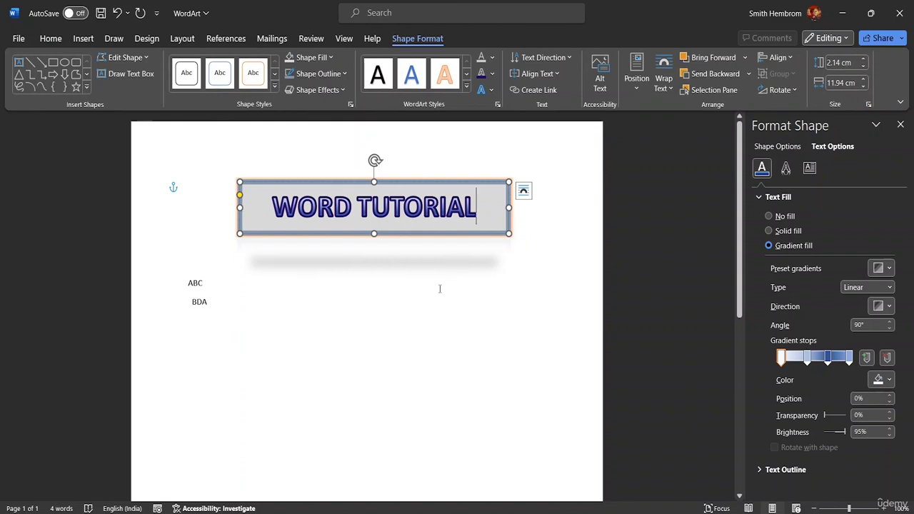
Step: Delete the sample lines ABC and BDA from below the title
{"action": "left_click", "coordinate": [185, 279]}
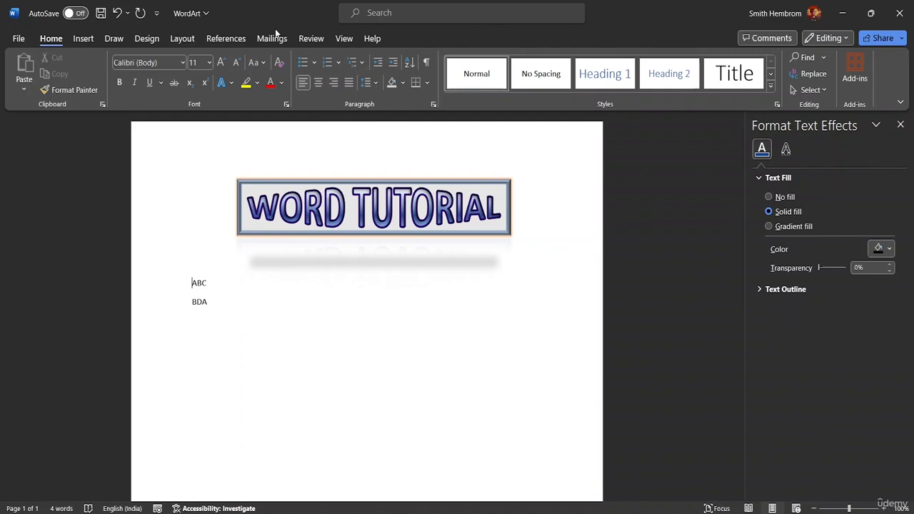
{"action": "left_click_drag", "start_coordinate": [171, 318], "coordinate": [158, 278]}
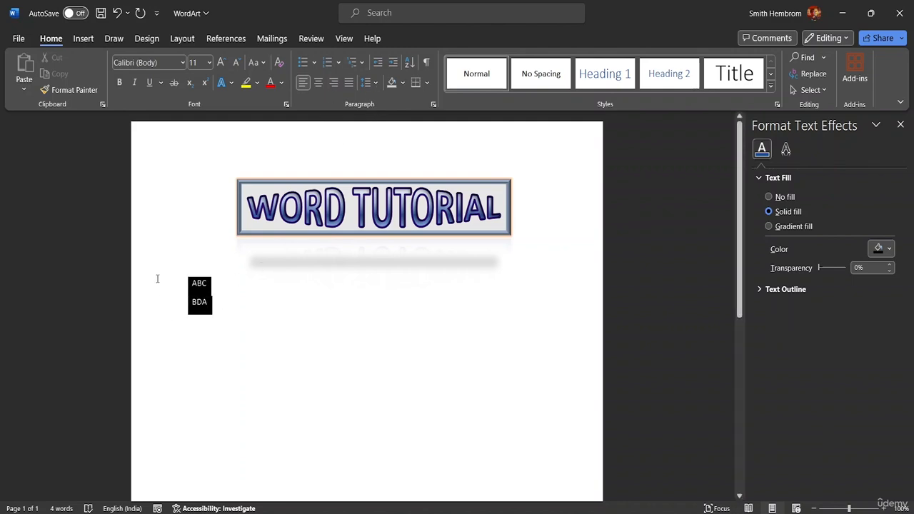
{"action": "key", "text": "Delete"}
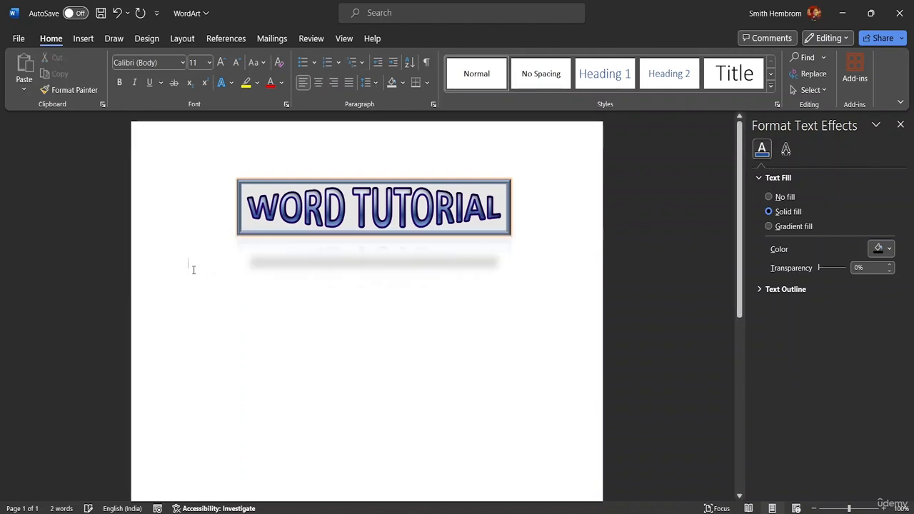
Step: Look through the WordArt's position, text wrapping and layering options, and show the Selection pane
{"action": "left_click", "coordinate": [374, 207]}
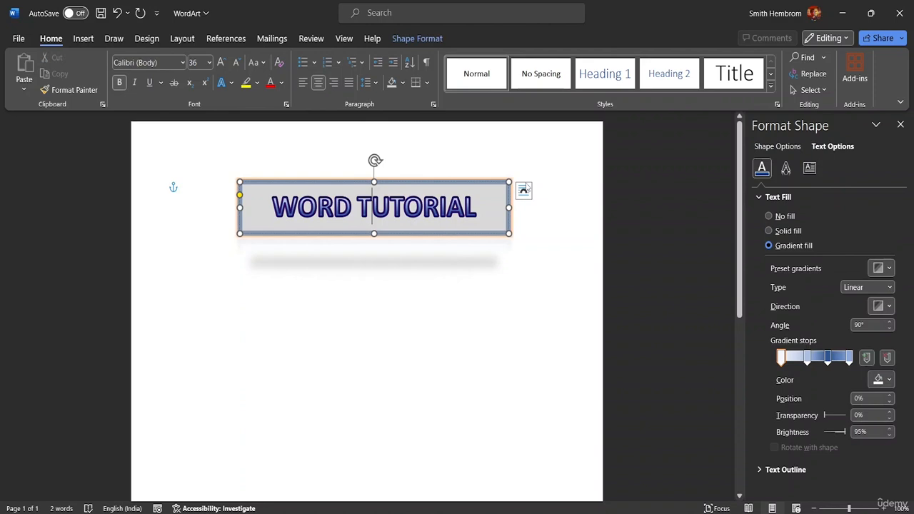
{"action": "left_click", "coordinate": [421, 39]}
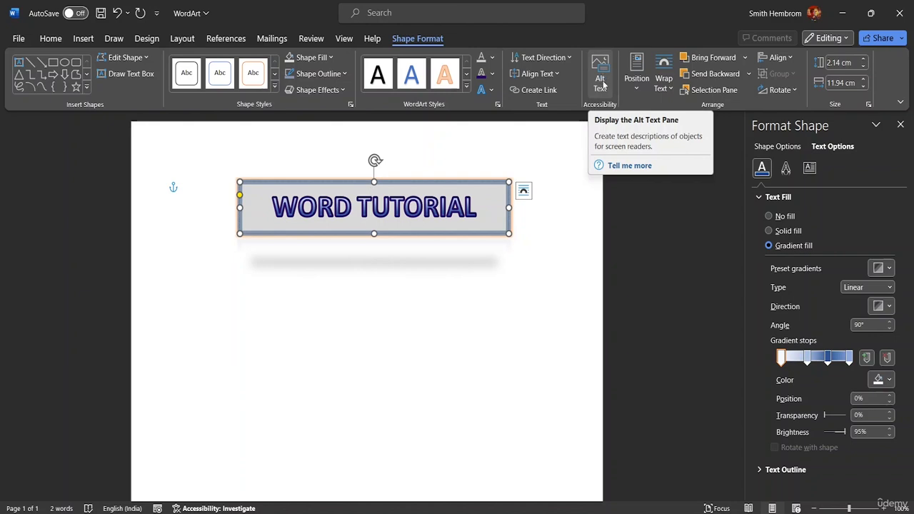
{"action": "left_click", "coordinate": [639, 85]}
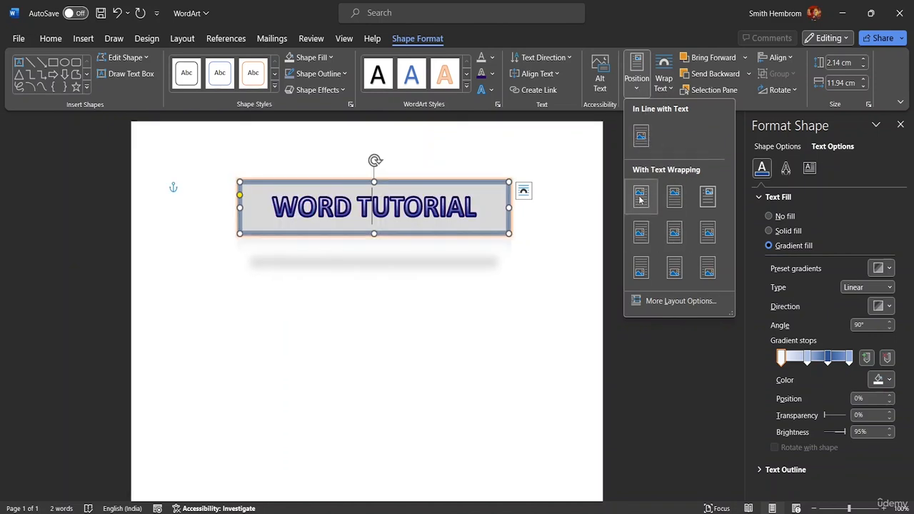
{"action": "left_click", "coordinate": [665, 89]}
{"action": "left_click", "coordinate": [667, 89]}
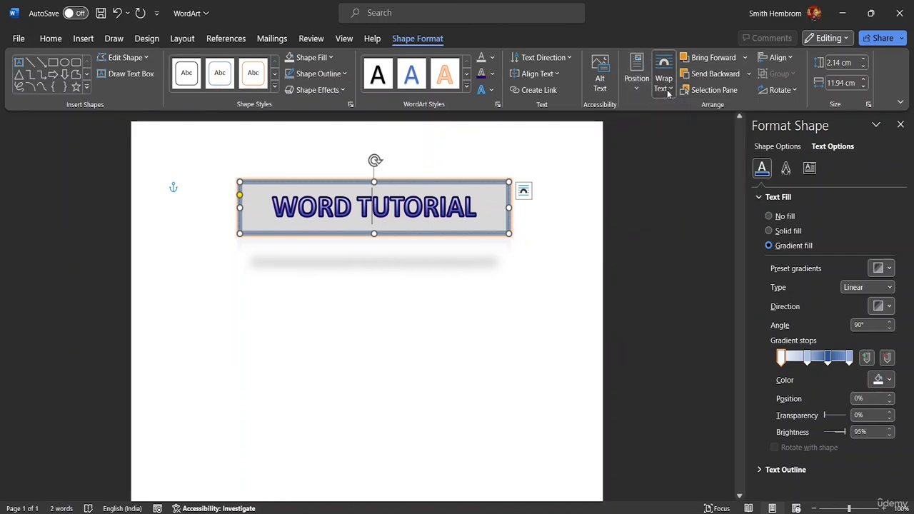
{"action": "left_click", "coordinate": [745, 58]}
{"action": "left_click", "coordinate": [746, 59]}
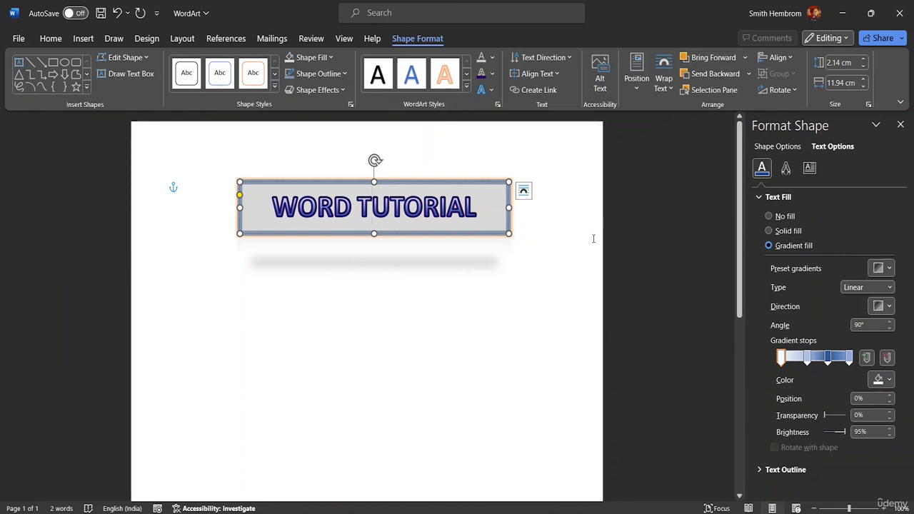
{"action": "left_click", "coordinate": [730, 92]}
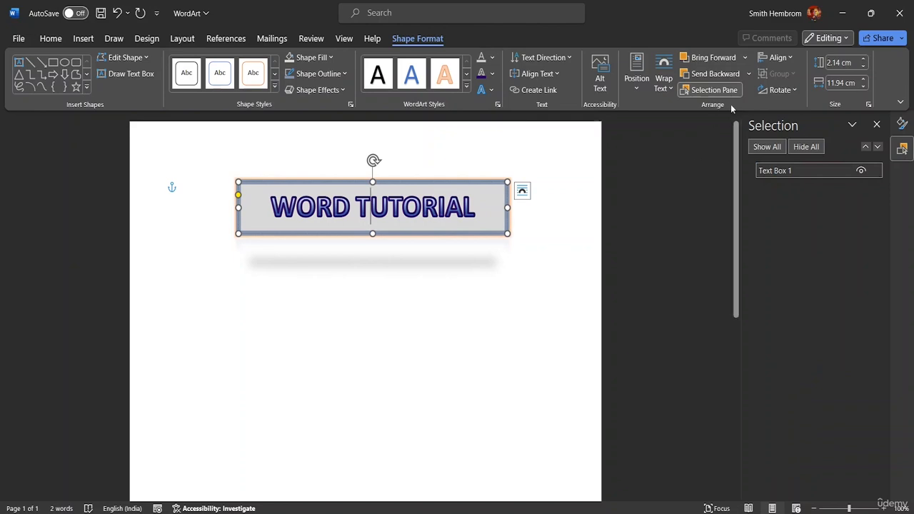
Step: Try aligning the WordArt to the left margin, the center and the right margin in turn
{"action": "left_click", "coordinate": [782, 59]}
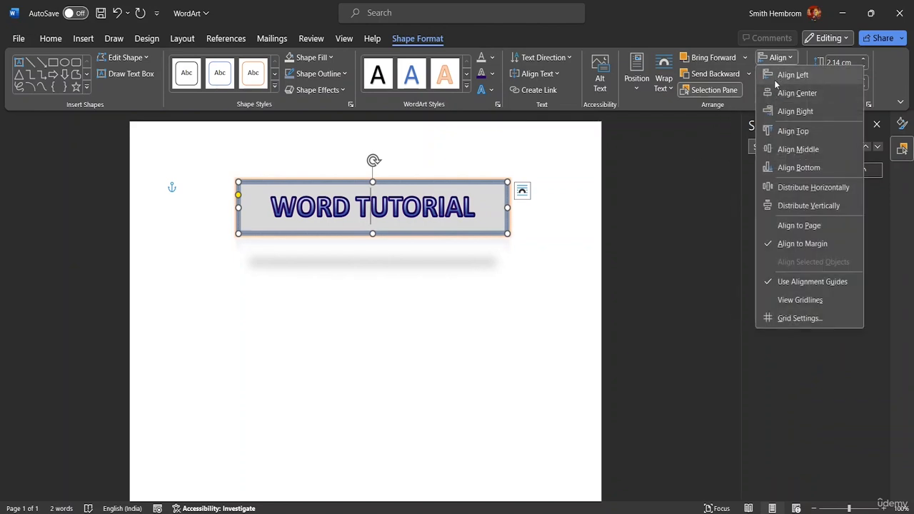
{"action": "left_click", "coordinate": [774, 77]}
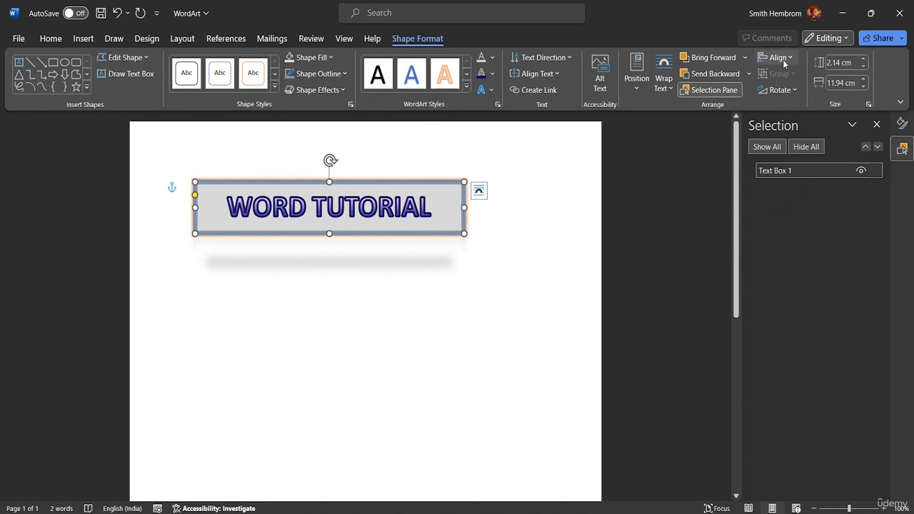
{"action": "left_click", "coordinate": [778, 57]}
{"action": "left_click", "coordinate": [797, 93]}
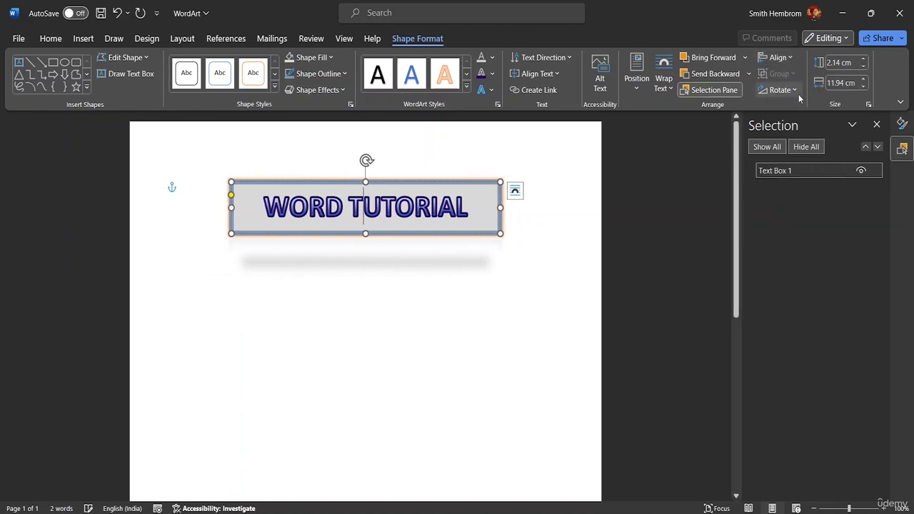
{"action": "left_click", "coordinate": [778, 58]}
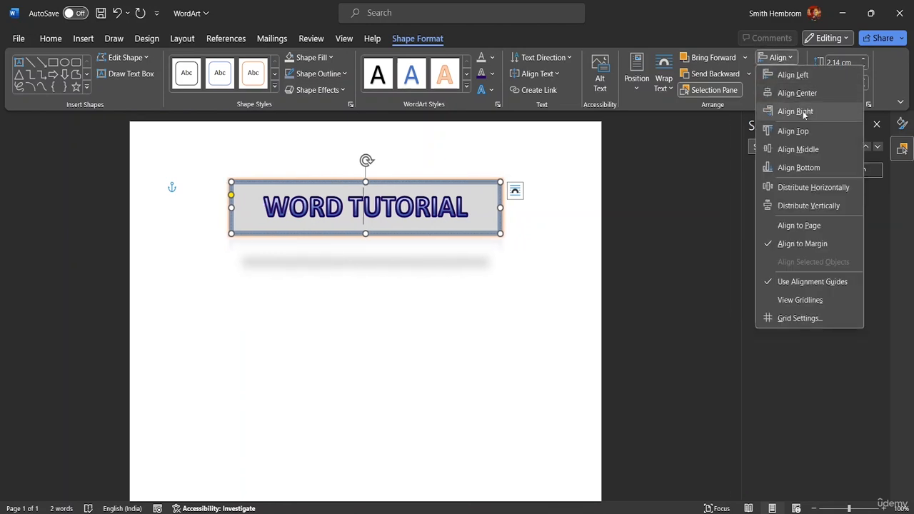
{"action": "left_click", "coordinate": [799, 110]}
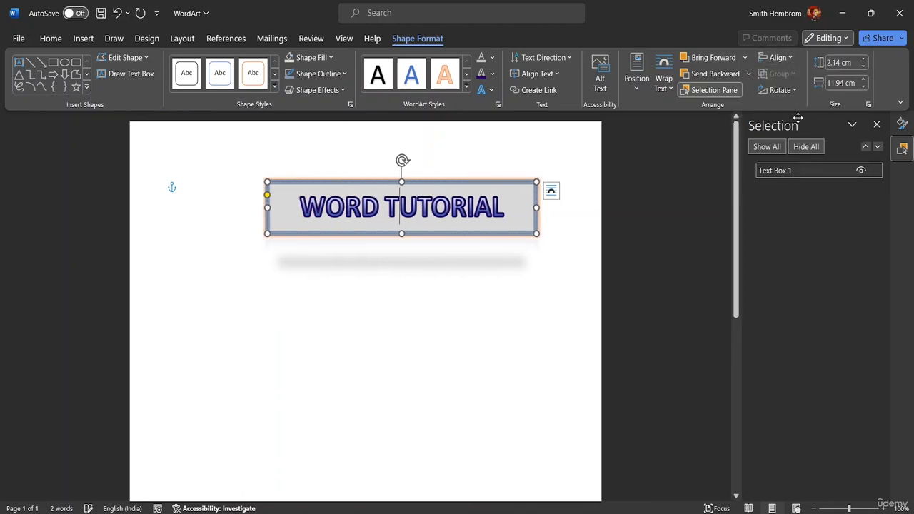
Step: Set object alignment relative to the page and center the WordArt horizontally, with the Selection pane closed
{"action": "left_click", "coordinate": [778, 57]}
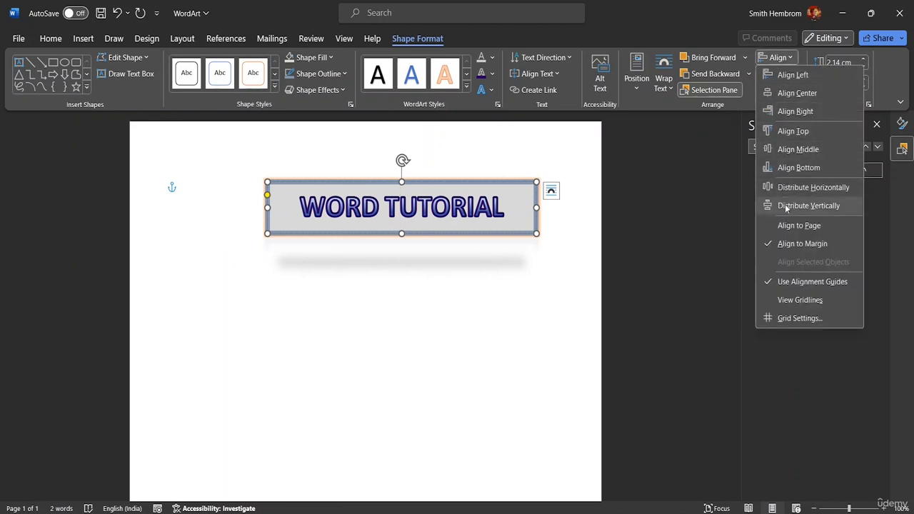
{"action": "left_click", "coordinate": [798, 225]}
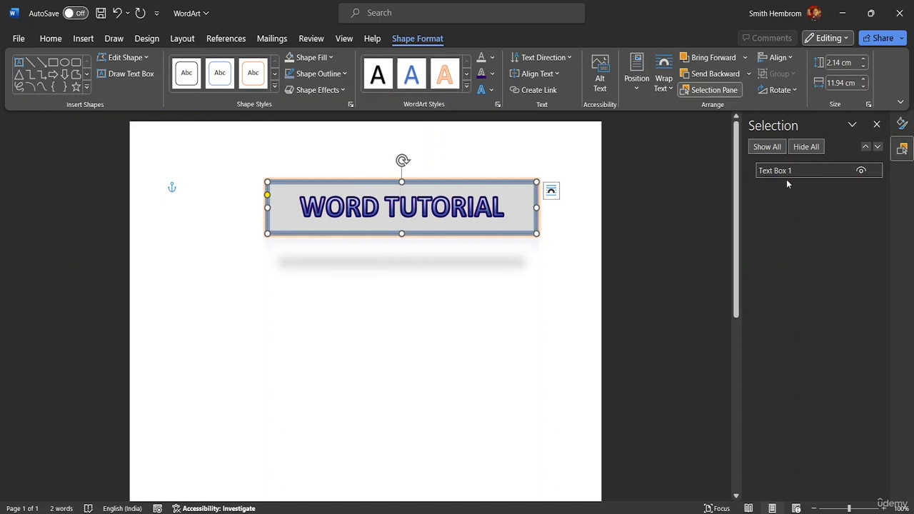
{"action": "left_click", "coordinate": [789, 60]}
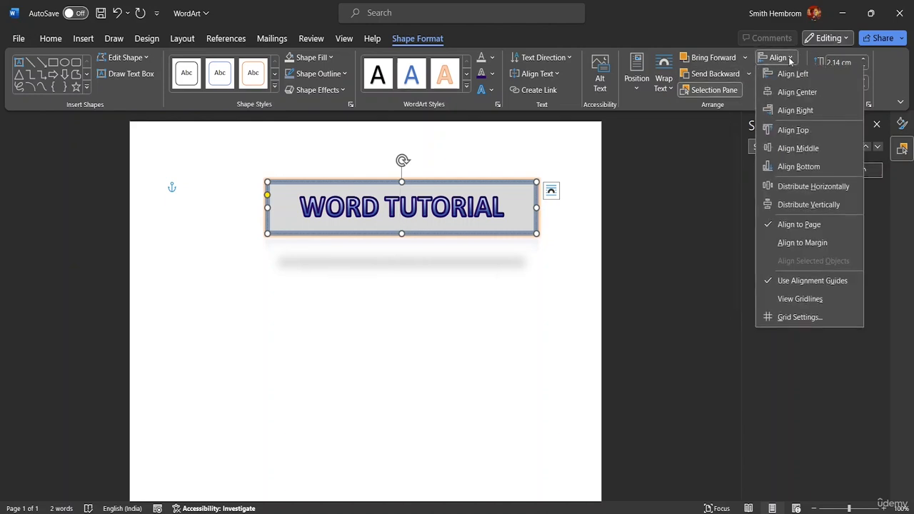
{"action": "left_click", "coordinate": [883, 216]}
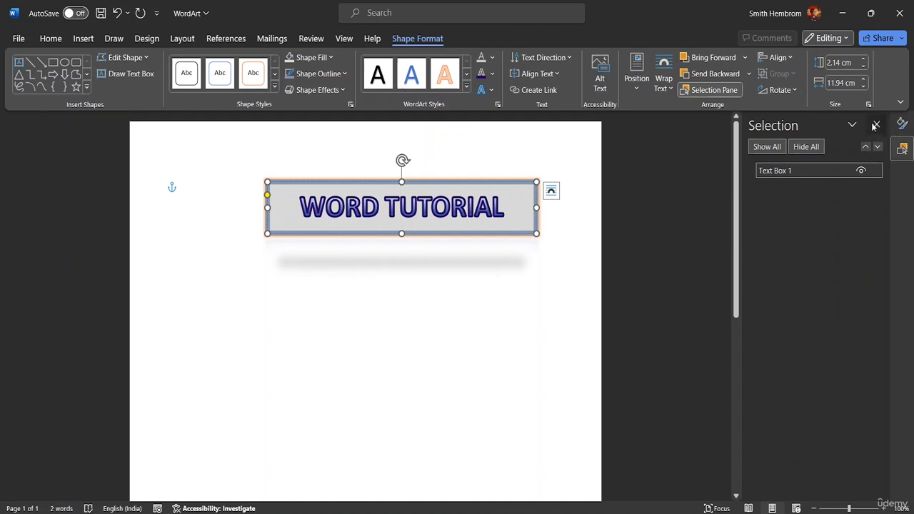
{"action": "left_click", "coordinate": [874, 126]}
{"action": "left_click", "coordinate": [790, 57]}
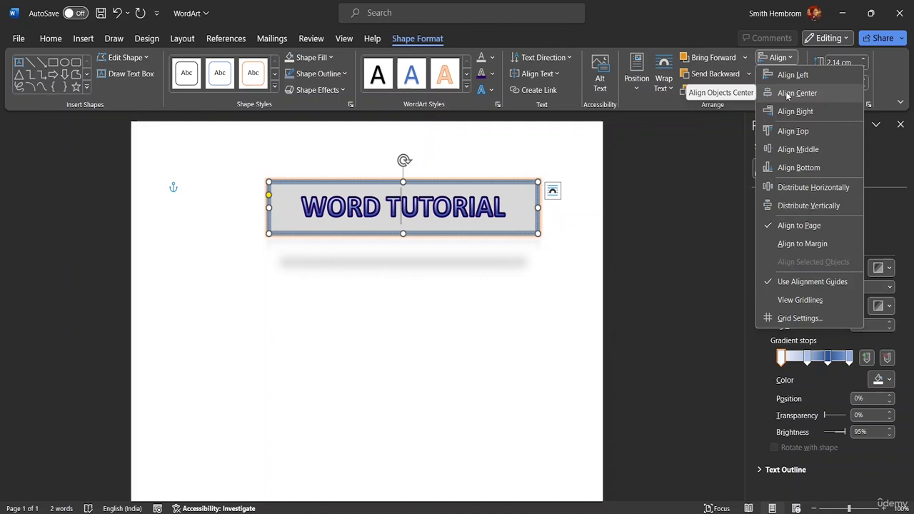
{"action": "left_click", "coordinate": [787, 93]}
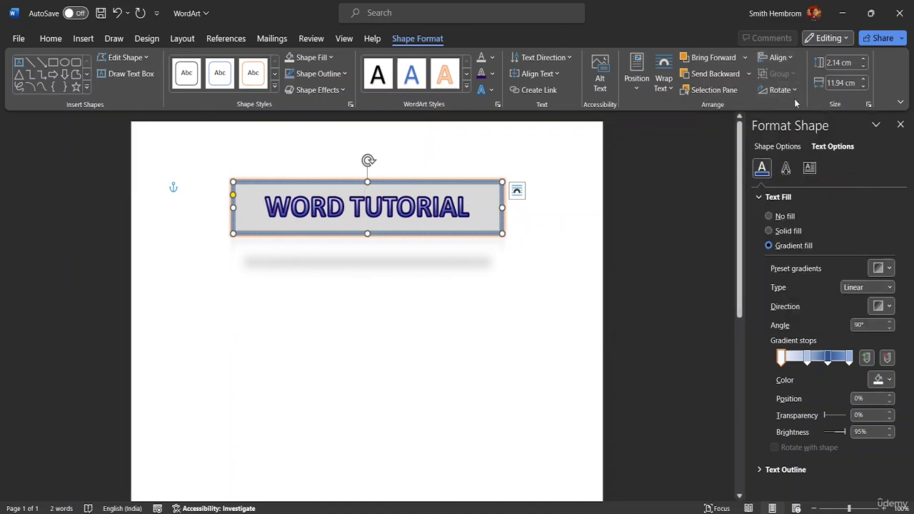
Step: Flip the WordArt shape horizontally and select the word TUTORIAL in its text
{"action": "left_click", "coordinate": [791, 91]}
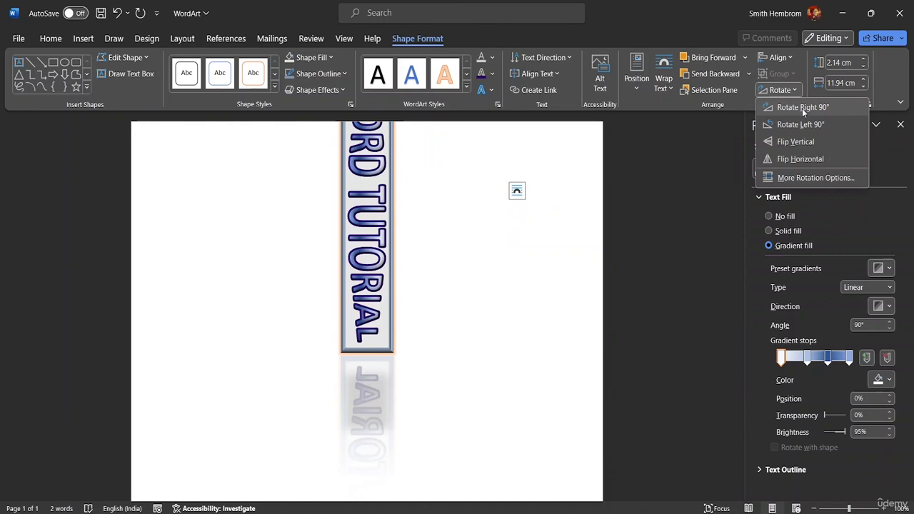
{"action": "left_click", "coordinate": [812, 159]}
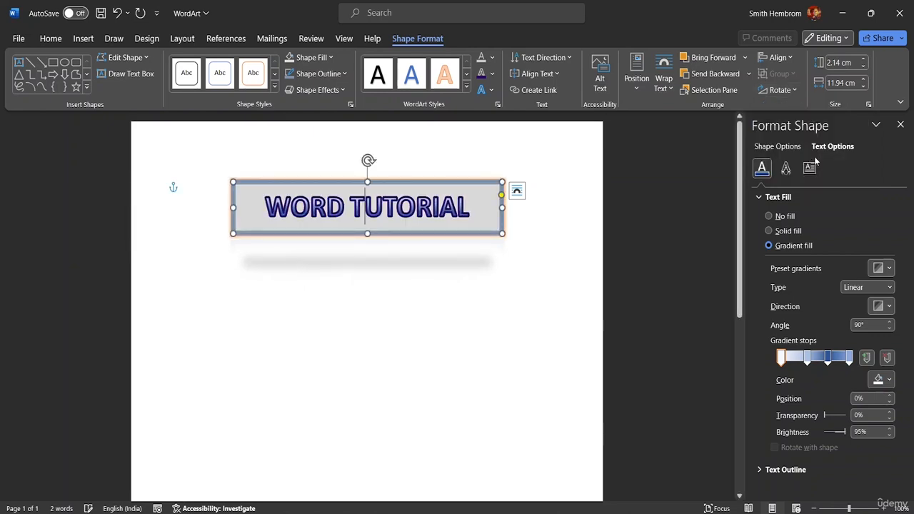
{"action": "left_click", "coordinate": [546, 237]}
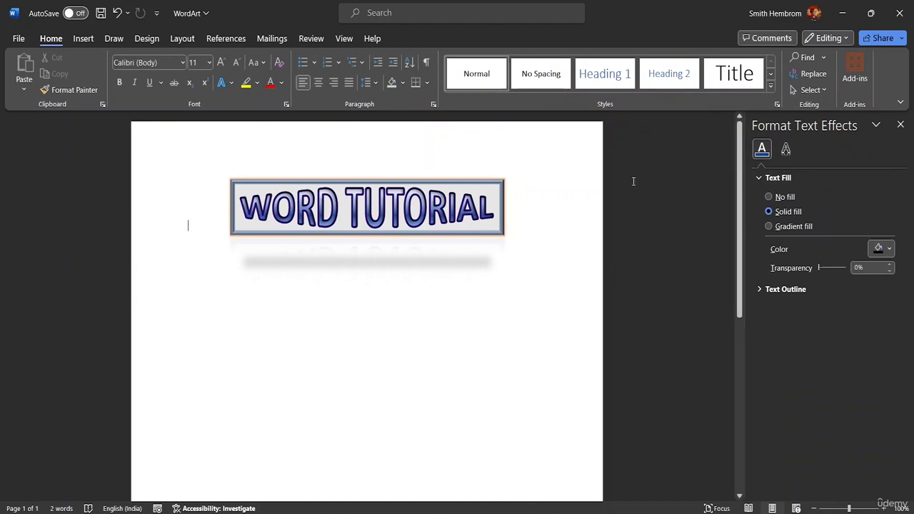
{"action": "double_click", "coordinate": [418, 215]}
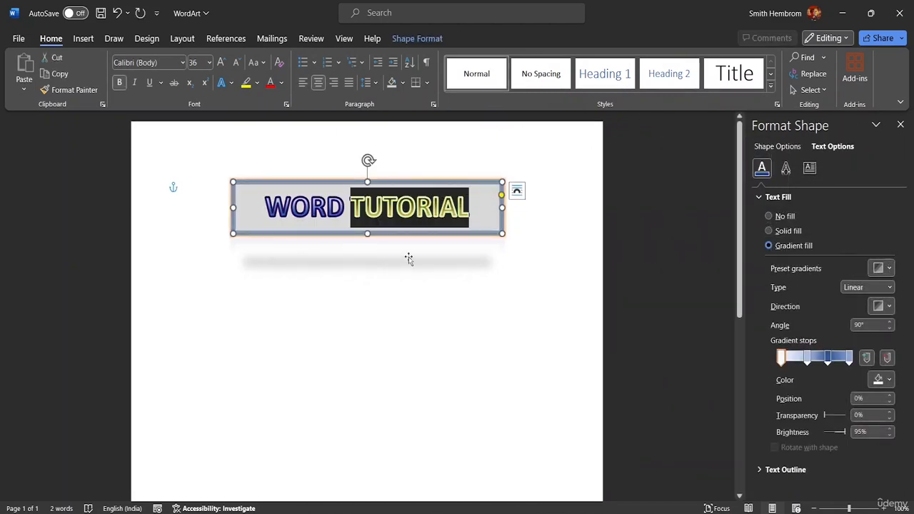
Step: Set the WordArt shape's height to 2.2 cm and its width to 12.6 cm
{"action": "key", "text": "Right"}
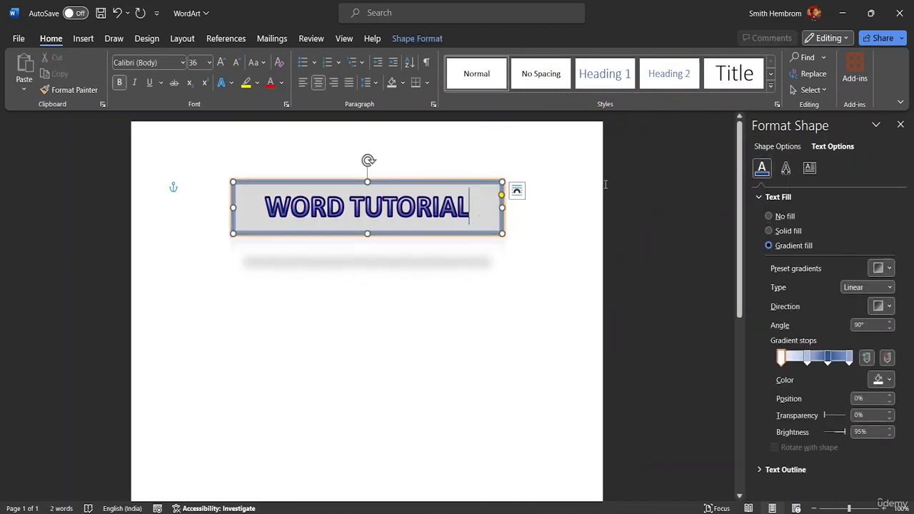
{"action": "left_click", "coordinate": [432, 38]}
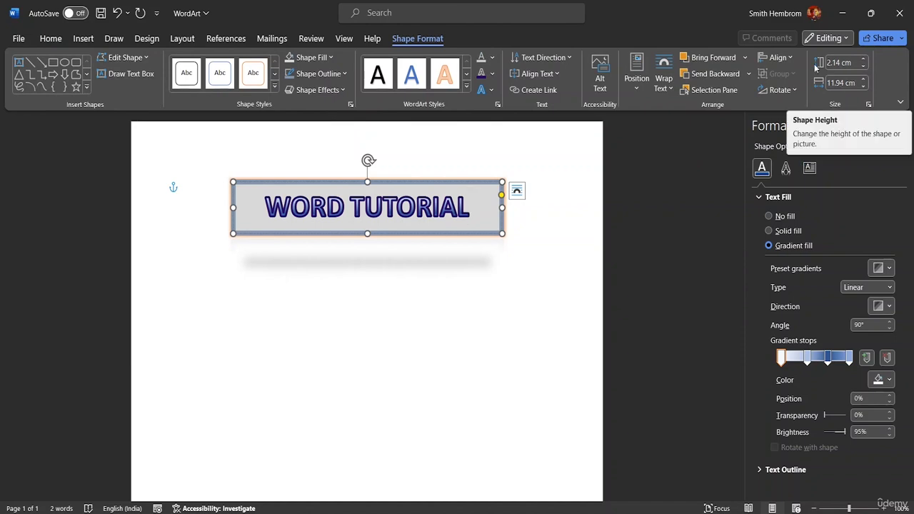
{"action": "left_click", "coordinate": [863, 60]}
{"action": "left_click", "coordinate": [862, 60]}
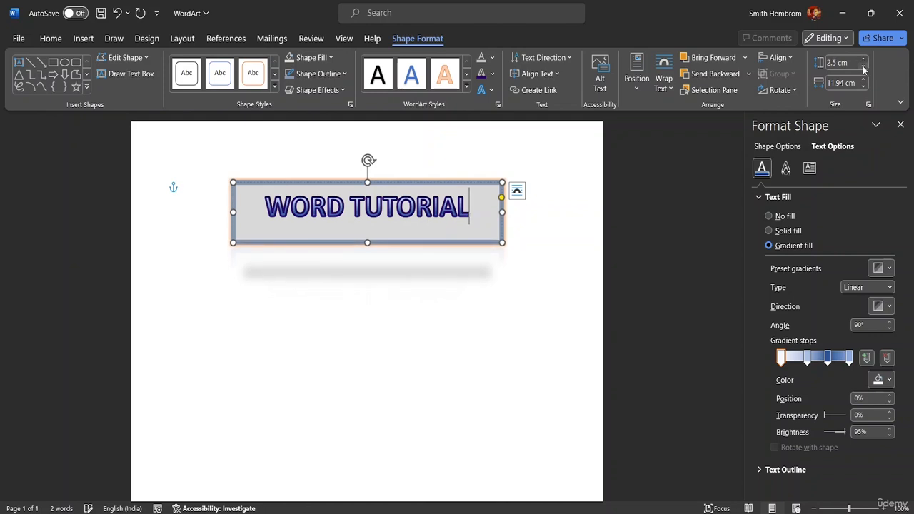
{"action": "left_click", "coordinate": [863, 66]}
{"action": "left_click", "coordinate": [864, 67]}
{"action": "left_click", "coordinate": [863, 67]}
{"action": "left_click", "coordinate": [862, 80]}
{"action": "left_click", "coordinate": [862, 80]}
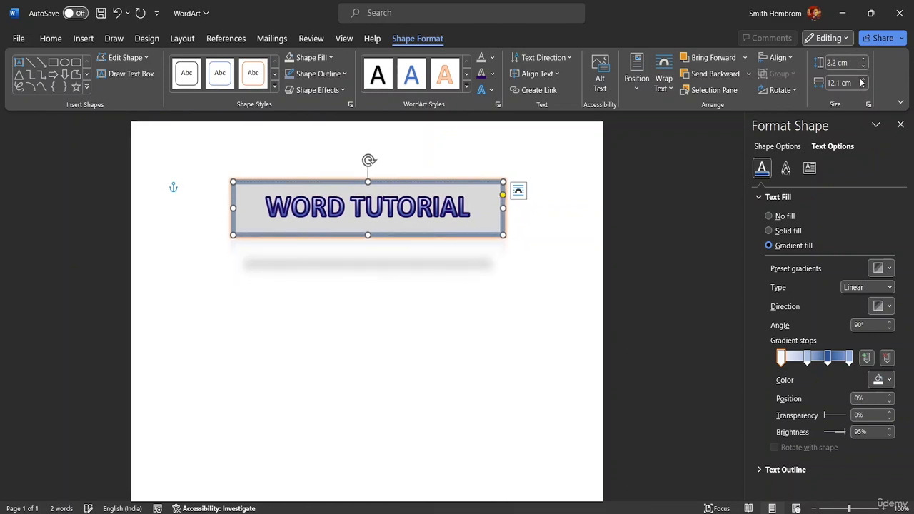
{"action": "left_click", "coordinate": [862, 80]}
{"action": "left_click", "coordinate": [862, 80]}
{"action": "left_click", "coordinate": [862, 80]}
{"action": "left_click", "coordinate": [861, 80]}
{"action": "left_click", "coordinate": [862, 80]}
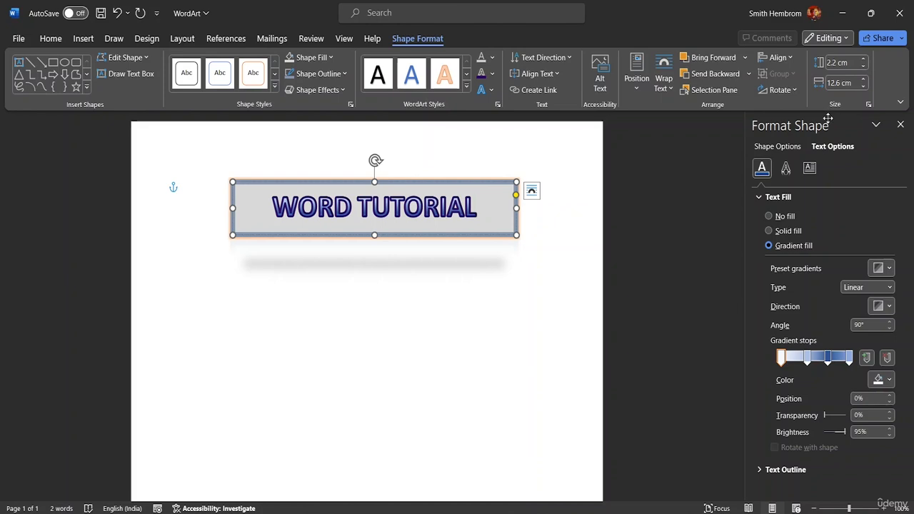
Step: Draw a partial circle about 5.08 cm wide and high, and place it at the left end of the WordArt title
{"action": "left_click", "coordinate": [86, 86]}
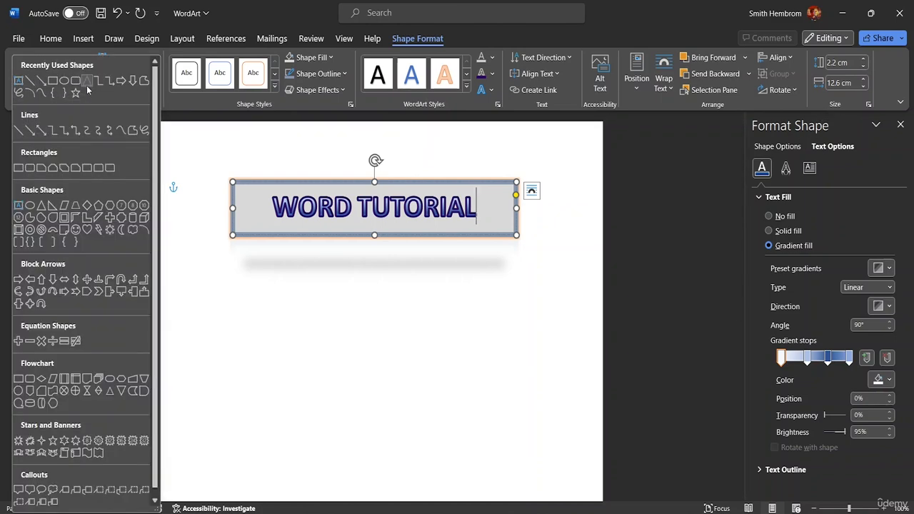
{"action": "left_click", "coordinate": [29, 220]}
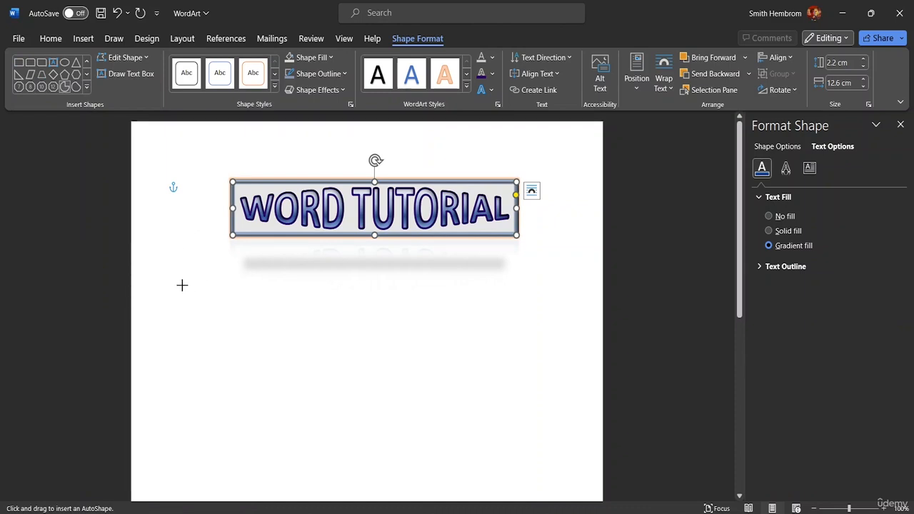
{"action": "left_click_drag", "start_coordinate": [182, 285], "coordinate": [296, 407]}
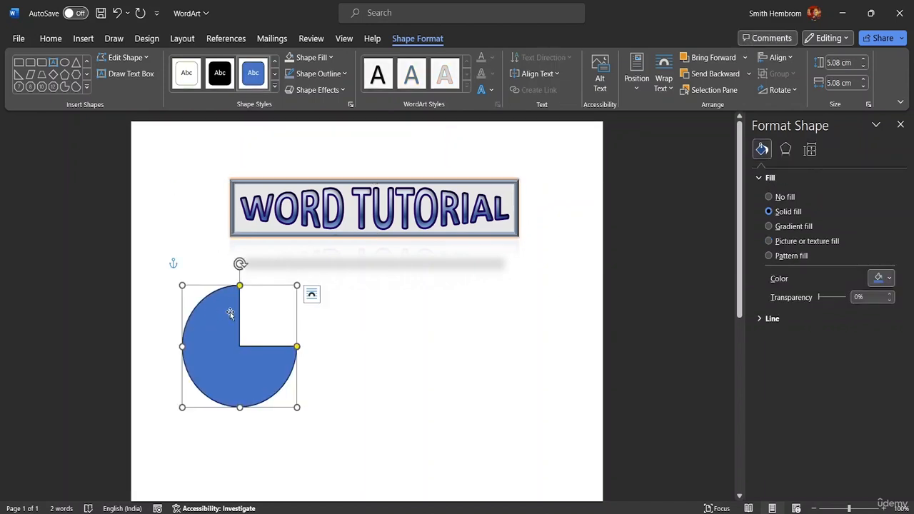
{"action": "left_click_drag", "start_coordinate": [225, 301], "coordinate": [202, 202]}
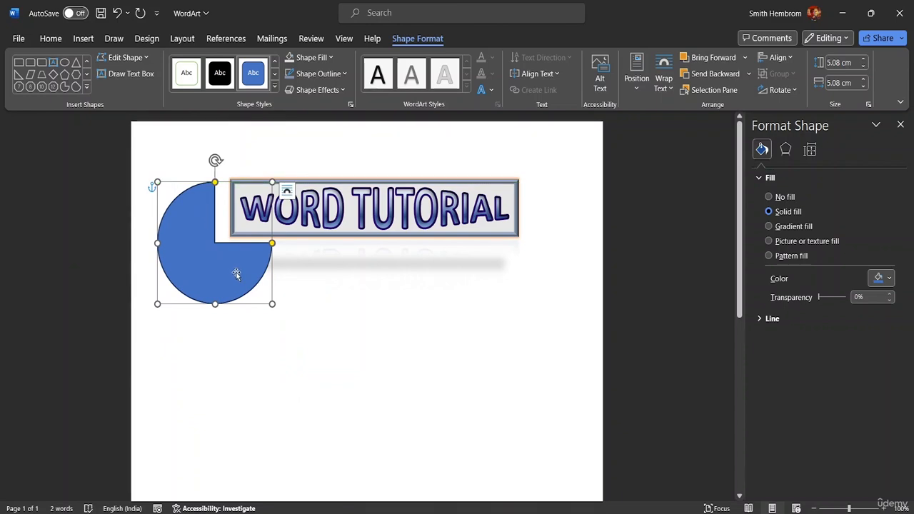
{"action": "mouse_move", "coordinate": [231, 270]}
{"action": "left_mouse_down"}
{"action": "mouse_move", "coordinate": [247, 261]}
{"action": "mouse_move", "coordinate": [221, 259]}
{"action": "mouse_move", "coordinate": [221, 280]}
{"action": "left_mouse_up"}
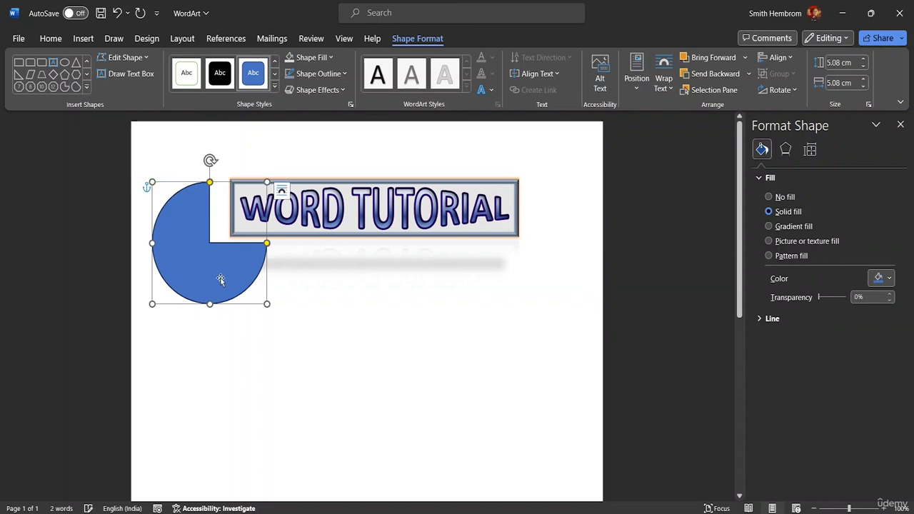
{"action": "left_click", "coordinate": [320, 306]}
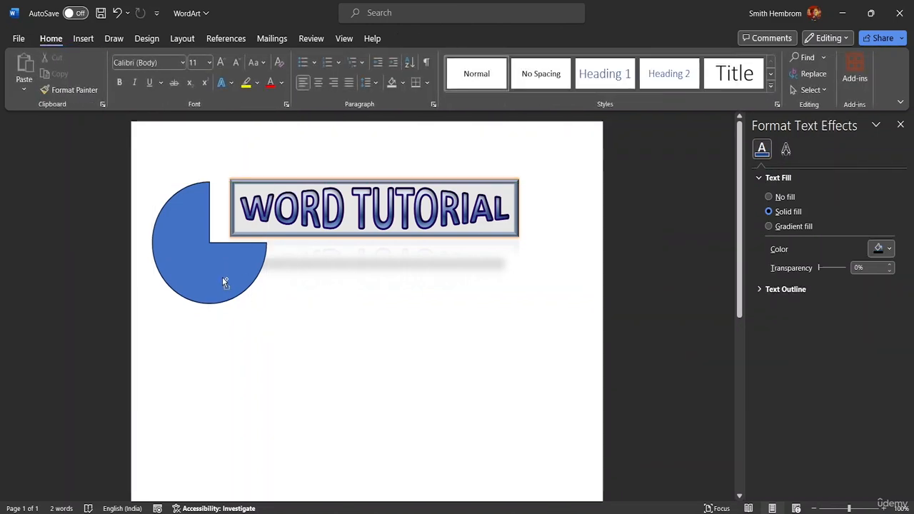
Step: Copy the partial circle to the right end of the title, rotate the copy left 90°, and adjust its position to mirror the original
{"action": "left_click_drag", "start_coordinate": [219, 272], "coordinate": [517, 271]}
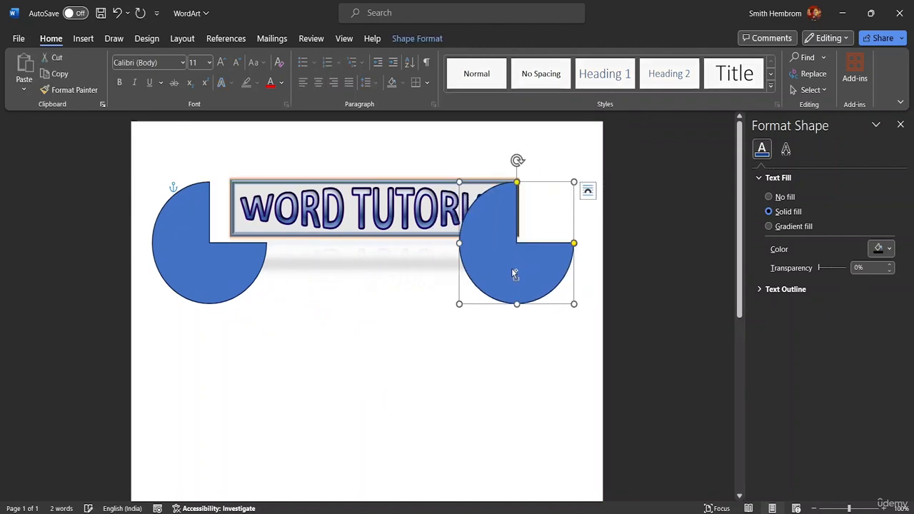
{"action": "left_click", "coordinate": [417, 38]}
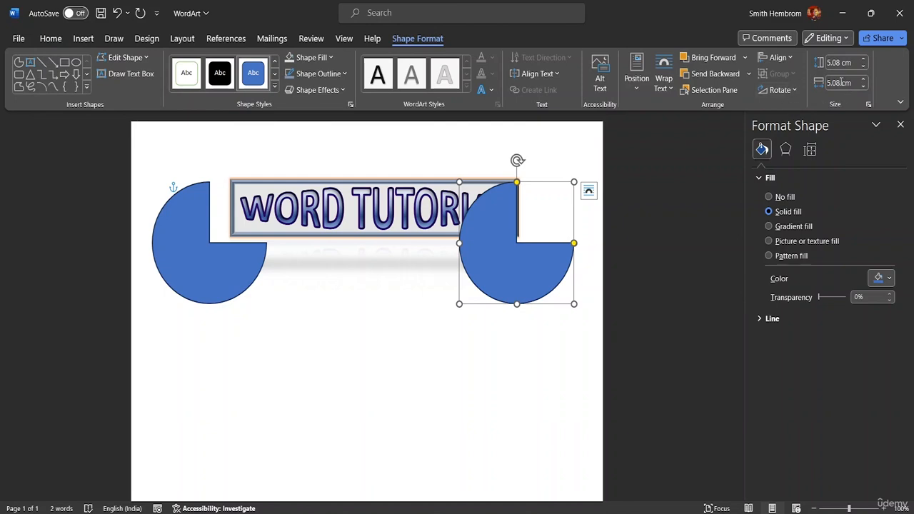
{"action": "left_click", "coordinate": [783, 90]}
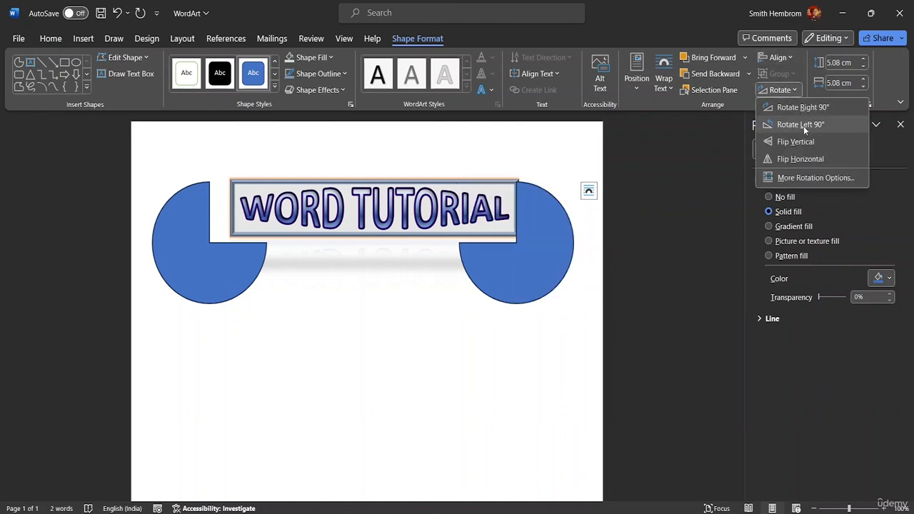
{"action": "left_click", "coordinate": [802, 124]}
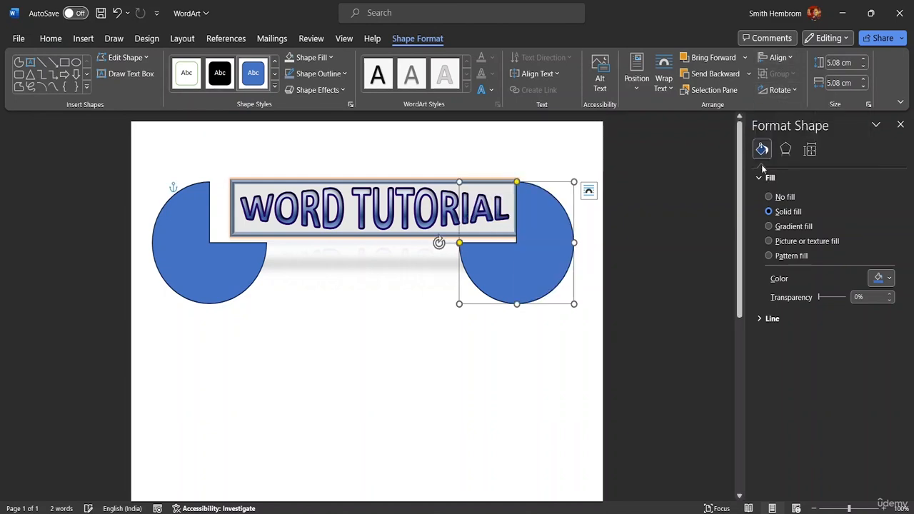
{"action": "left_click_drag", "start_coordinate": [546, 250], "coordinate": [566, 244]}
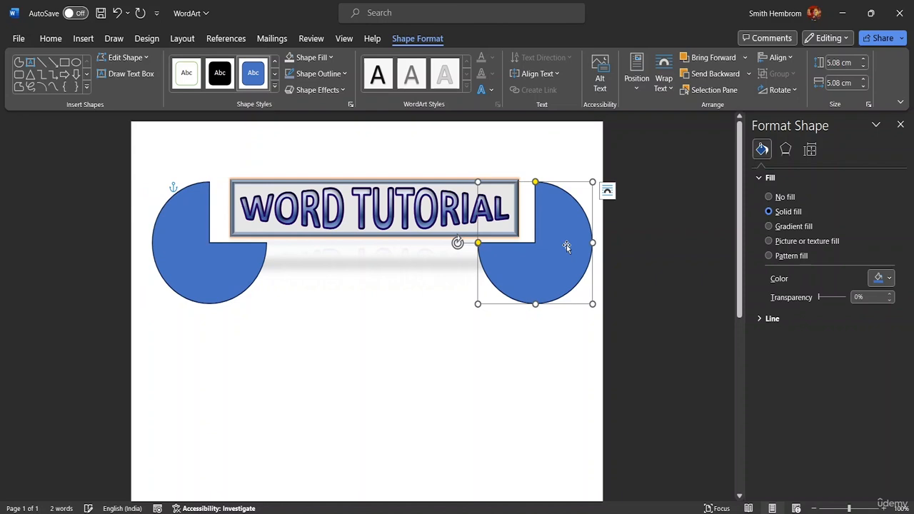
Step: Fill the partial circle on the left of the title with the lightest blue-gray theme color
{"action": "left_click", "coordinate": [229, 259]}
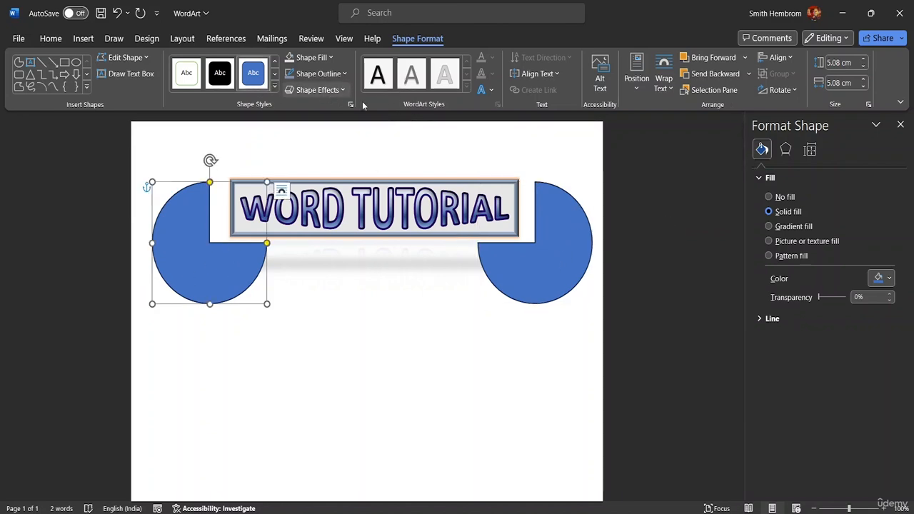
{"action": "left_click", "coordinate": [491, 91]}
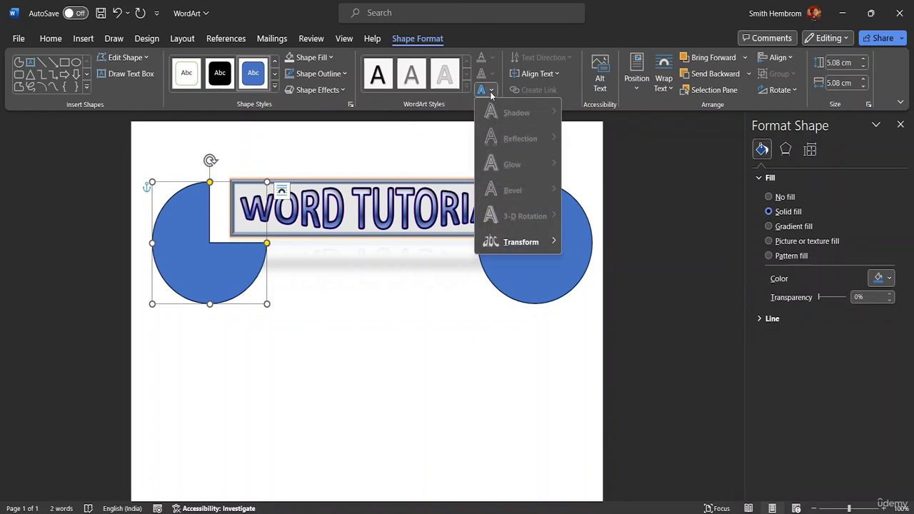
{"action": "left_click", "coordinate": [491, 91]}
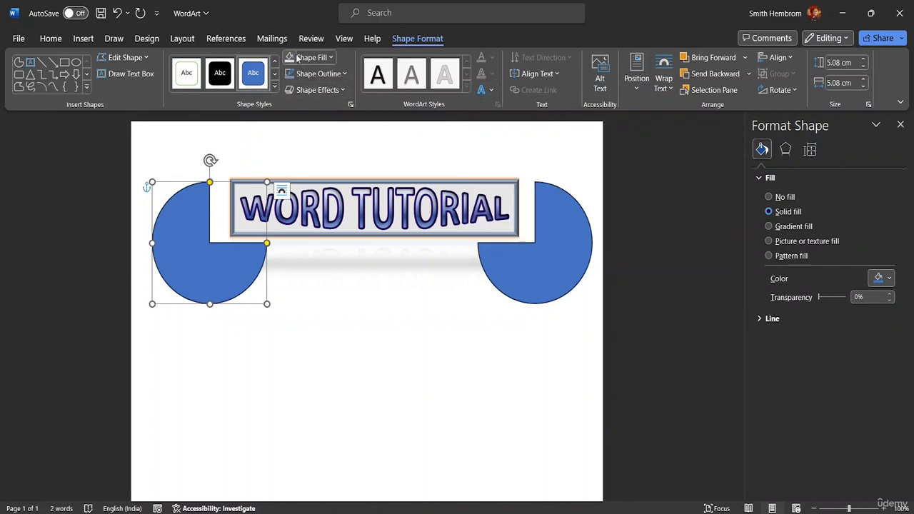
{"action": "left_click", "coordinate": [331, 59]}
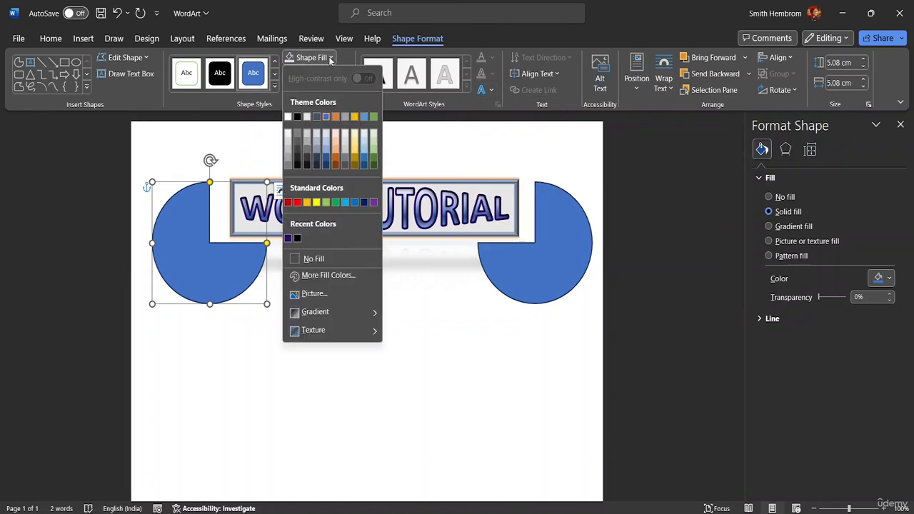
{"action": "left_click", "coordinate": [319, 134]}
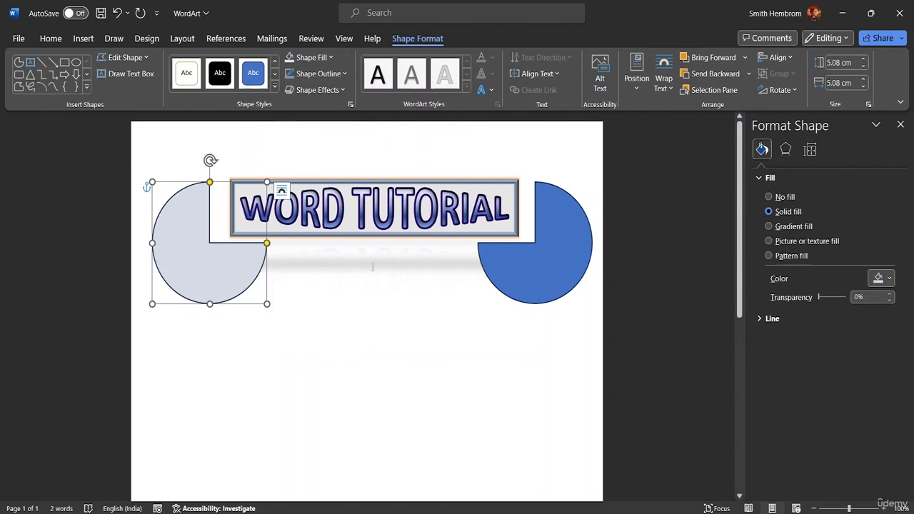
Step: Fill the partial circle on the right of the title with the lightest blue theme color
{"action": "left_click", "coordinate": [521, 259]}
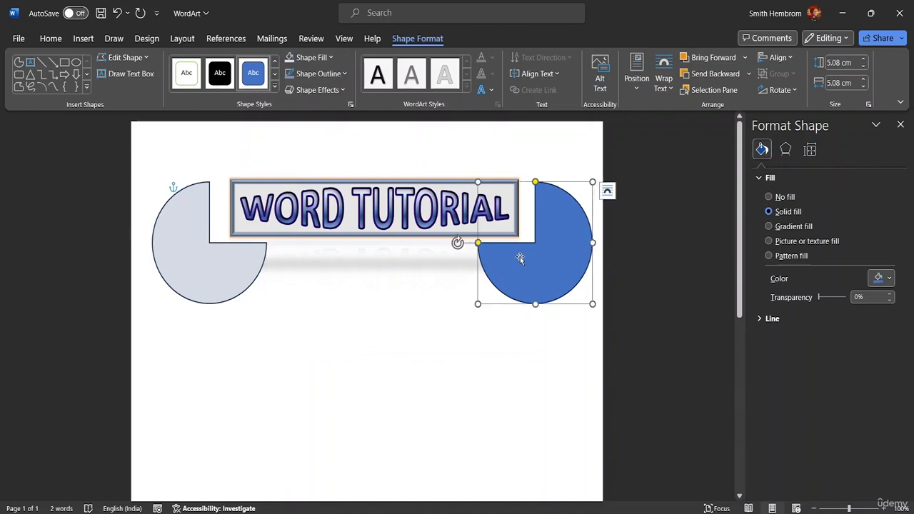
{"action": "left_click", "coordinate": [330, 59]}
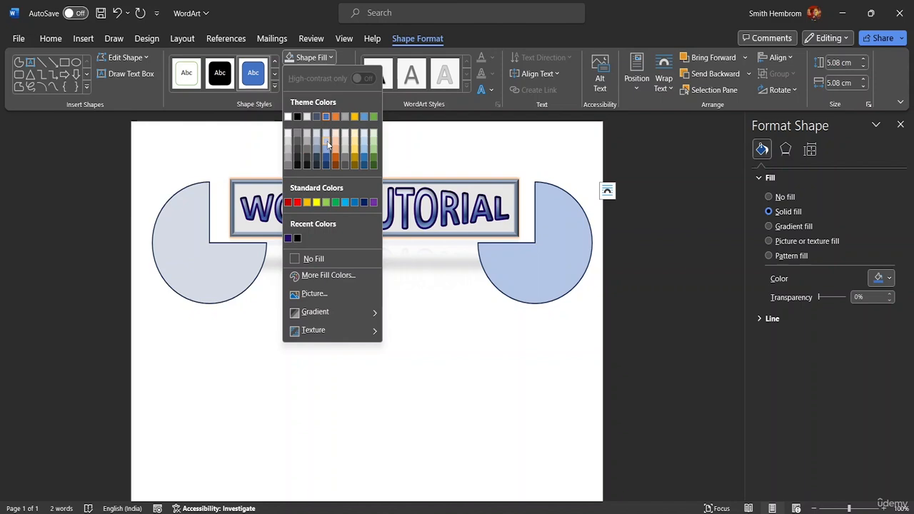
{"action": "left_click", "coordinate": [326, 137]}
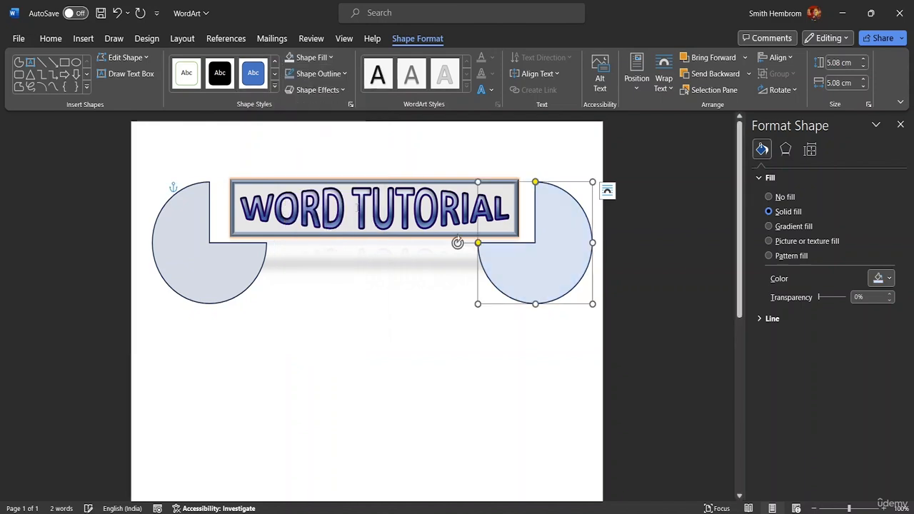
{"action": "left_click", "coordinate": [343, 289]}
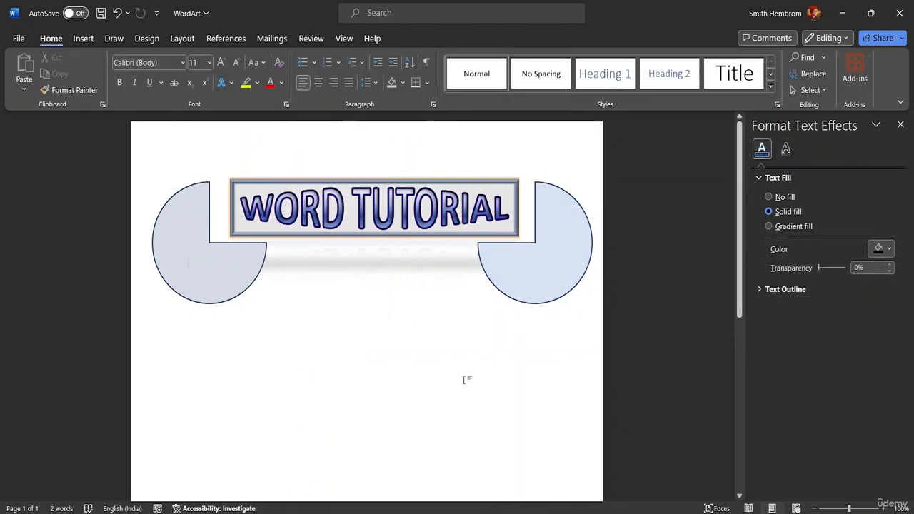
Step: Try selecting the title and both partial circles together from the page margin and setting the font size to 12
{"action": "left_click", "coordinate": [147, 166]}
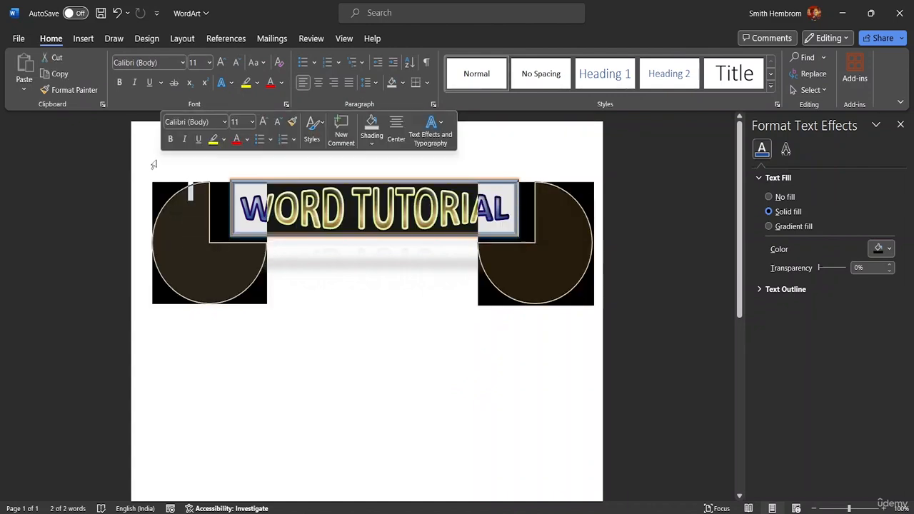
{"action": "left_click", "coordinate": [398, 360]}
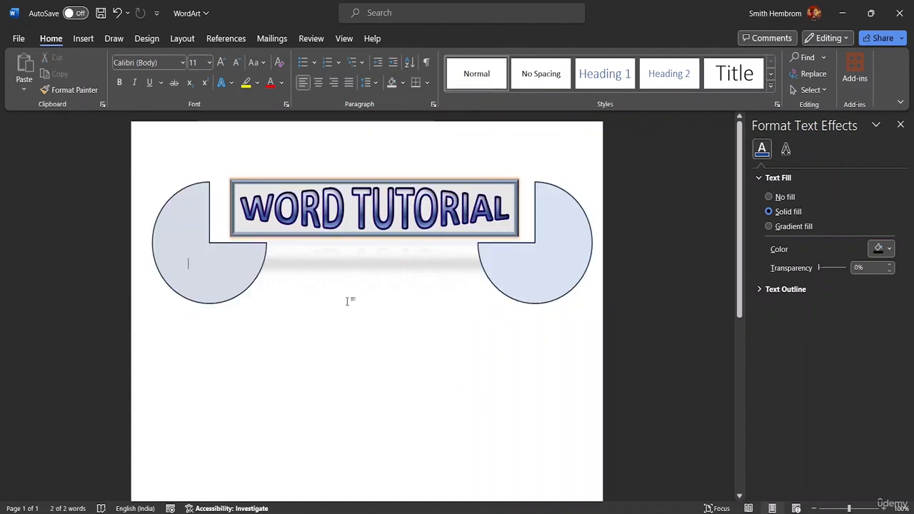
{"action": "left_click", "coordinate": [151, 182]}
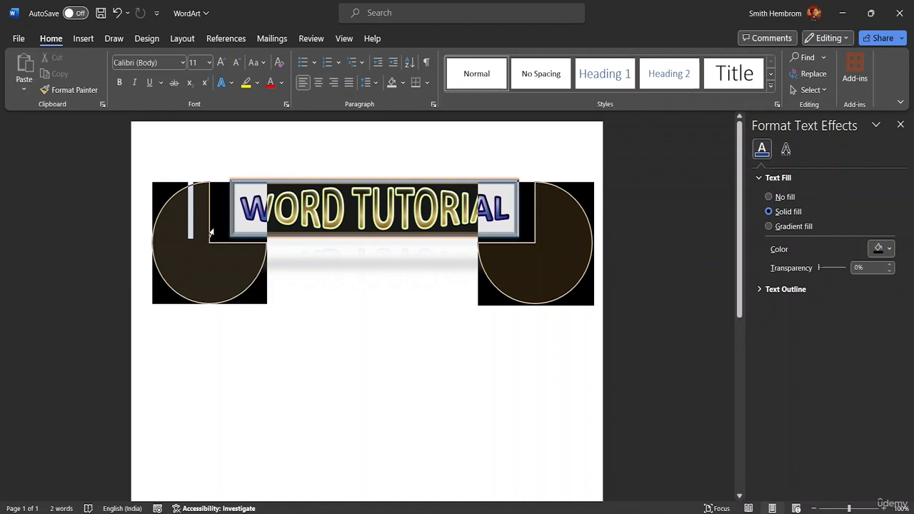
{"action": "left_click", "coordinate": [120, 213]}
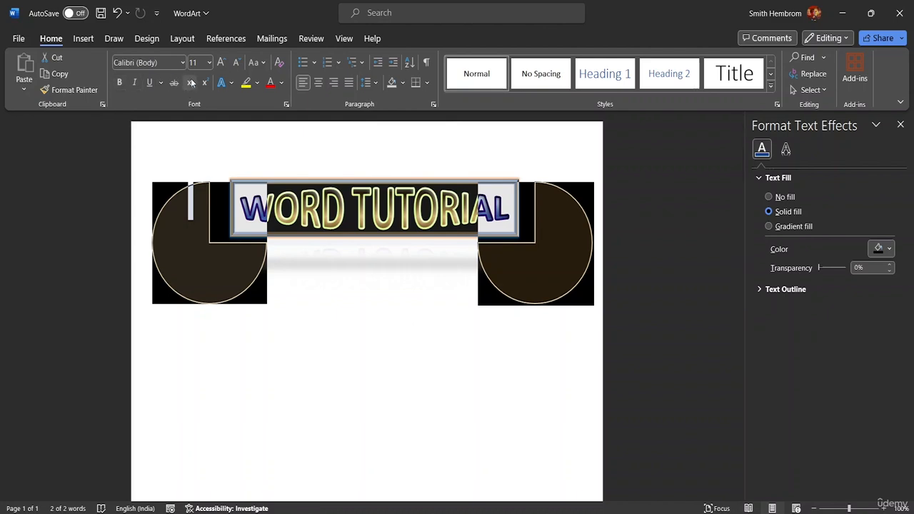
{"action": "left_click", "coordinate": [210, 63]}
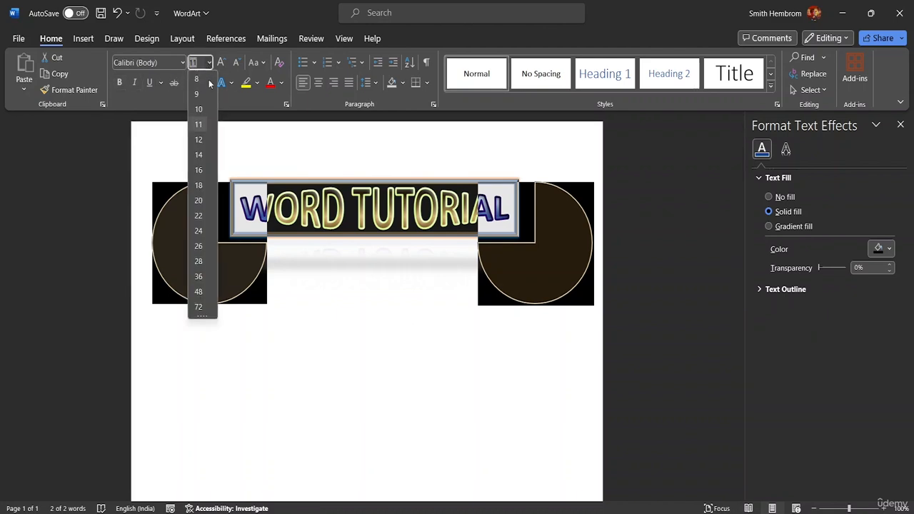
{"action": "left_click", "coordinate": [198, 140]}
{"action": "left_click", "coordinate": [310, 300]}
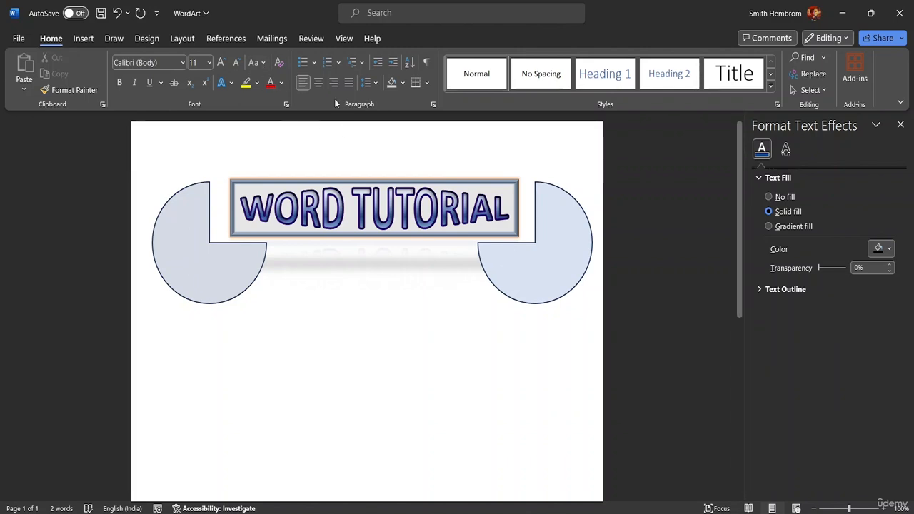
Step: Draw a text box about 8.2 cm wide and 3.5 cm high below the WordArt title, between the two partial circles
{"action": "left_click", "coordinate": [469, 236]}
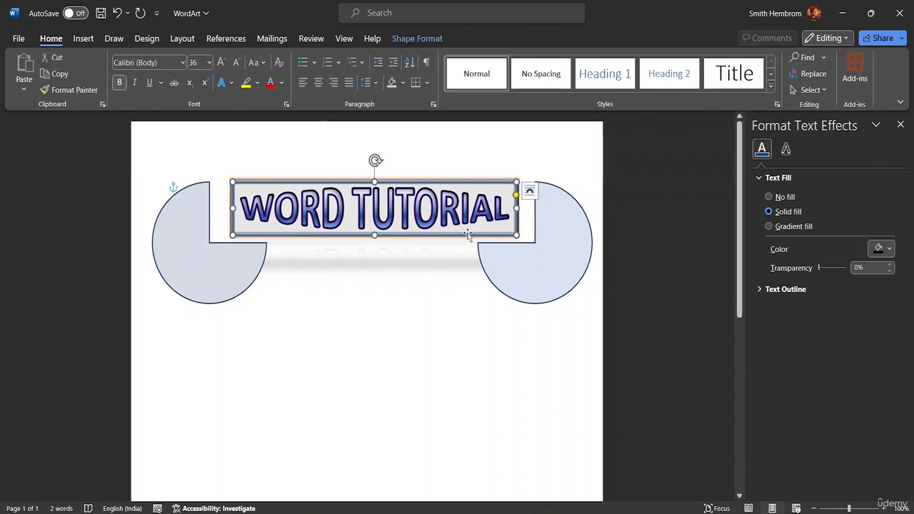
{"action": "left_click", "coordinate": [402, 39]}
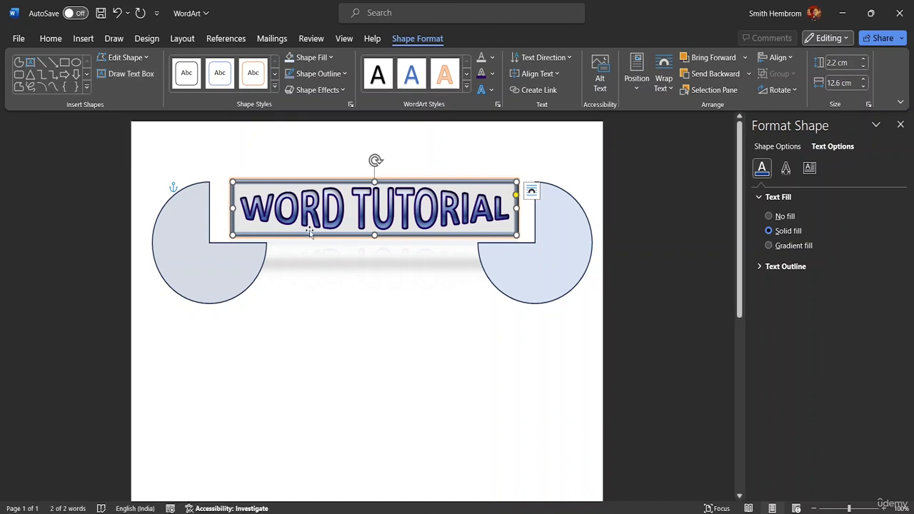
{"action": "left_click", "coordinate": [128, 73]}
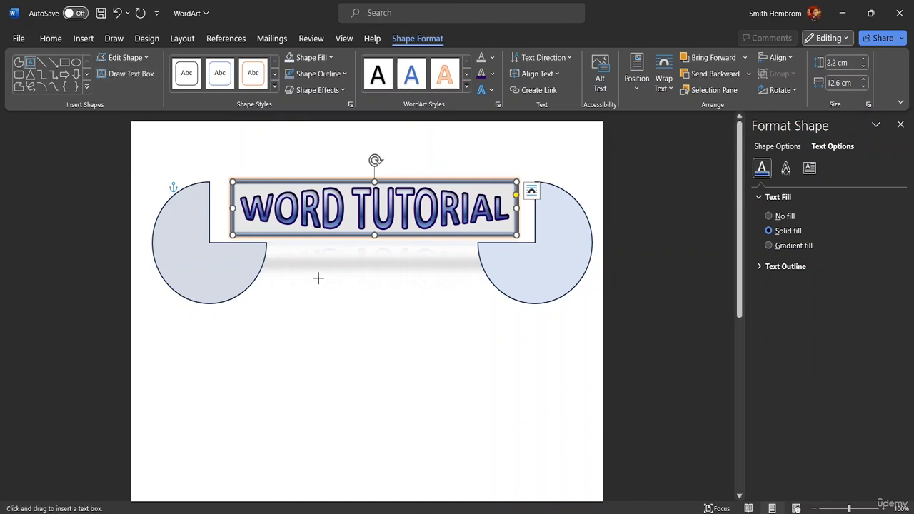
{"action": "mouse_move", "coordinate": [317, 290]}
{"action": "left_mouse_down"}
{"action": "mouse_move", "coordinate": [416, 326]}
{"action": "mouse_move", "coordinate": [454, 327]}
{"action": "mouse_move", "coordinate": [467, 339]}
{"action": "left_mouse_up"}
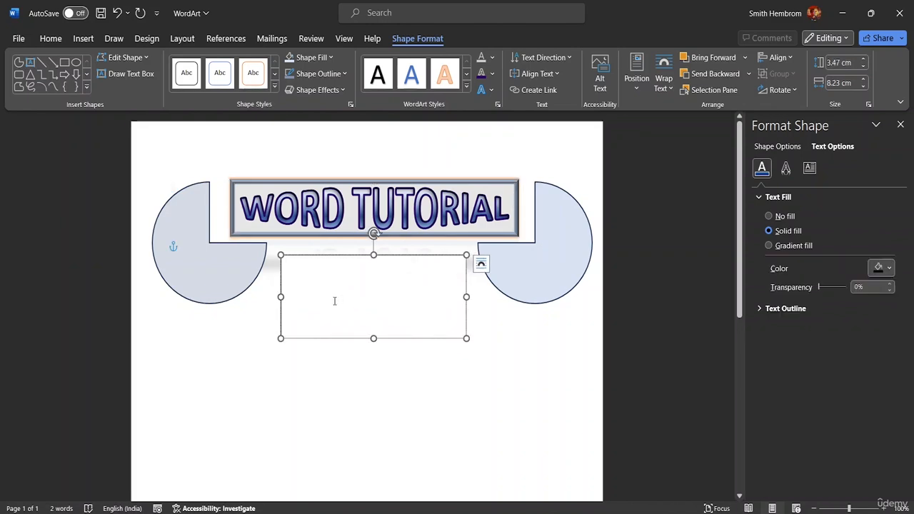
Step: Enter the text "ADVANCED TUTORIAL" in the text box below the WordArt title
{"action": "type", "text": "A"}
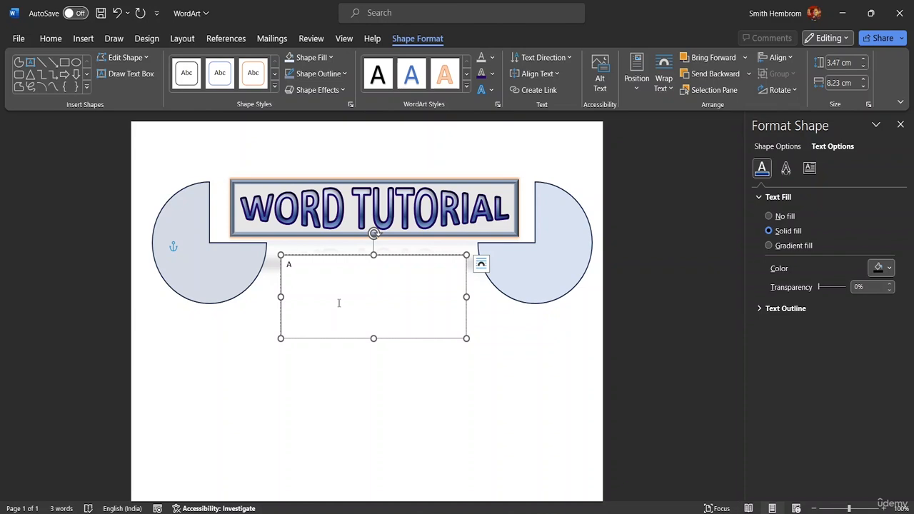
{"action": "type", "text": "DVANC"}
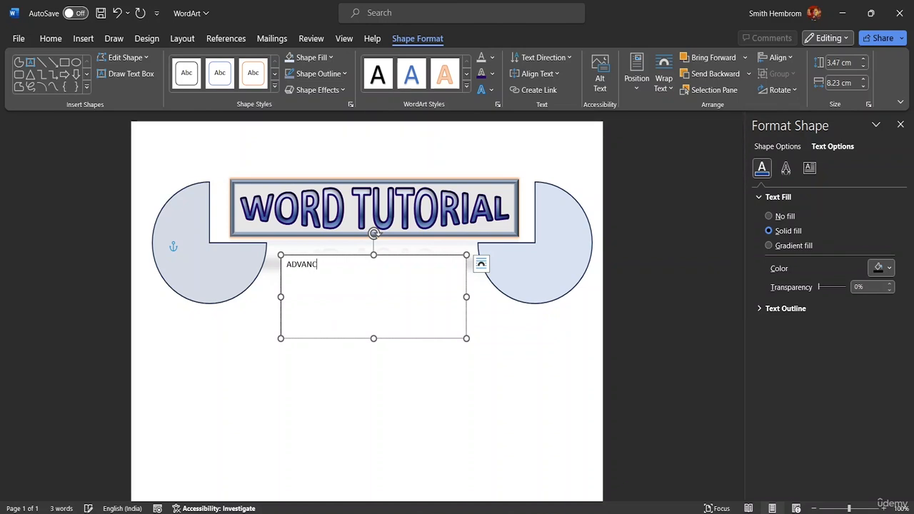
{"action": "type", "text": "ED TUTORIAL"}
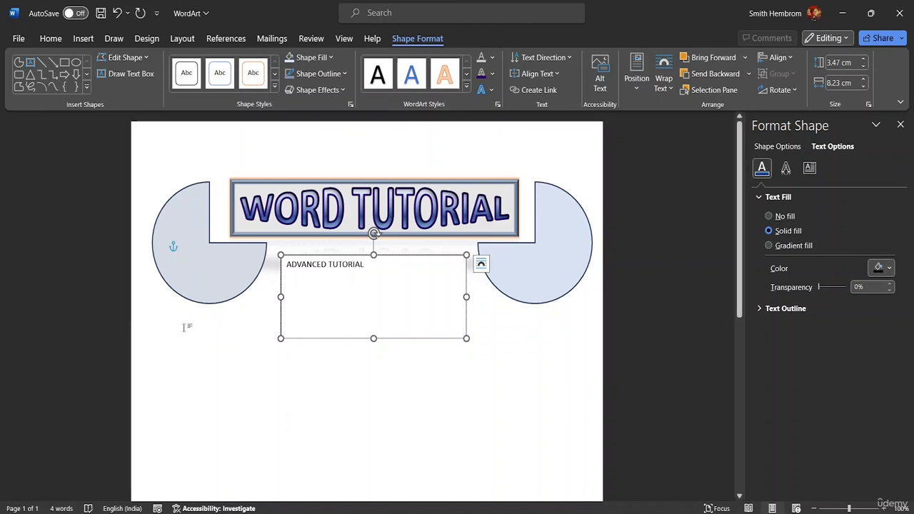
Step: Set the ADVANCED TUTORIAL text to font size 26 and widen its text box to about 8.9 cm so the text fits on one line
{"action": "left_click_drag", "start_coordinate": [366, 265], "coordinate": [287, 265]}
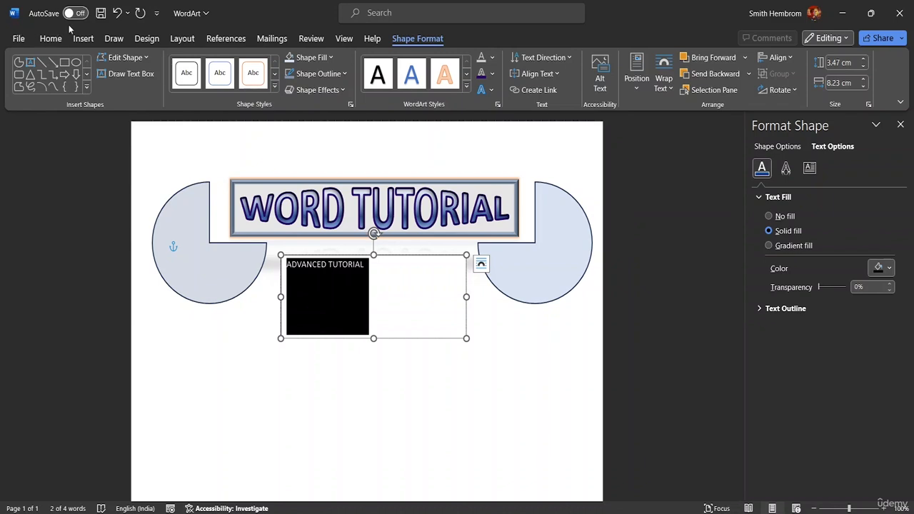
{"action": "left_click", "coordinate": [50, 38]}
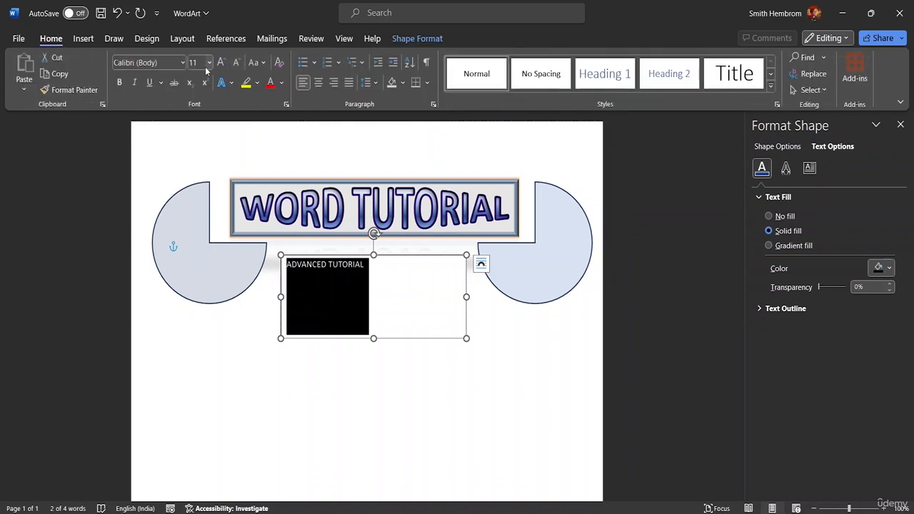
{"action": "left_click", "coordinate": [209, 63]}
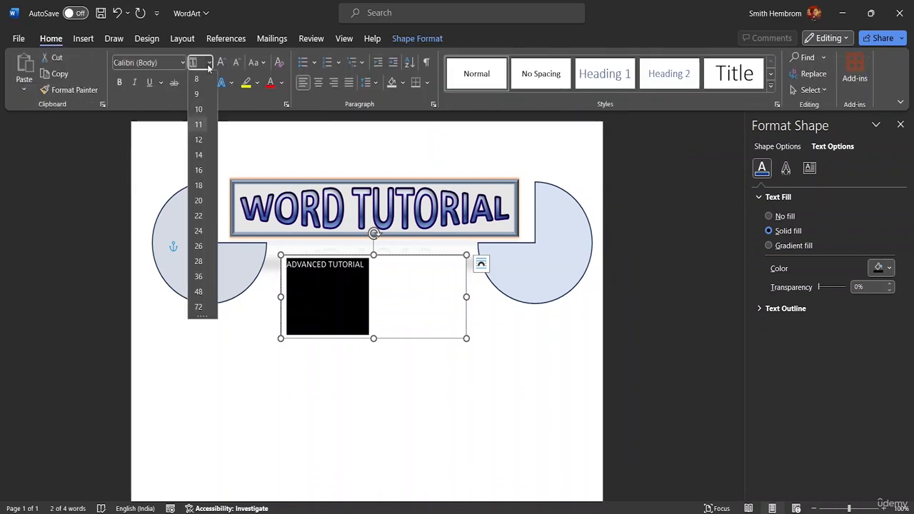
{"action": "left_click", "coordinate": [199, 246]}
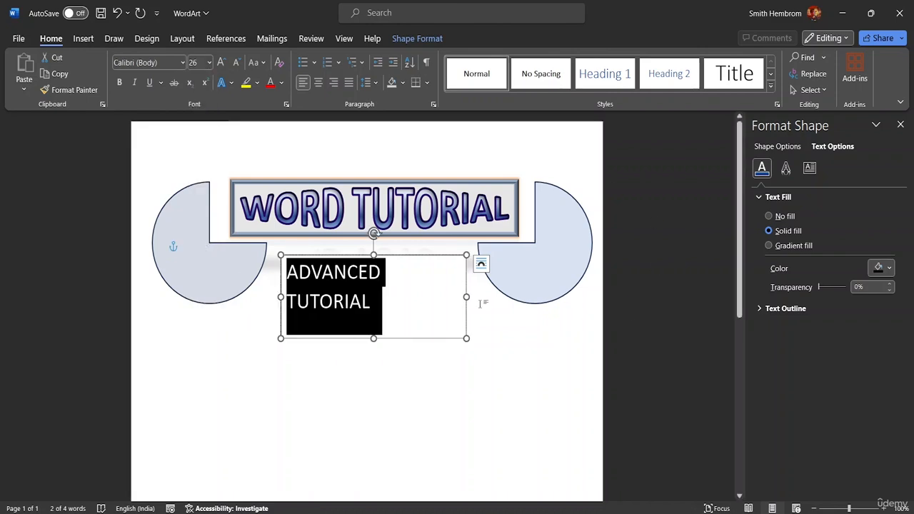
{"action": "left_click_drag", "start_coordinate": [467, 296], "coordinate": [481, 296]}
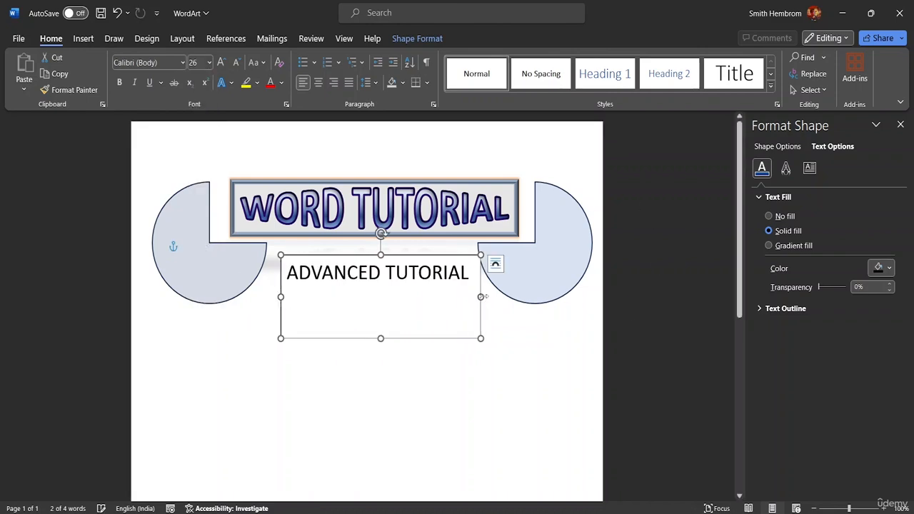
{"action": "left_click", "coordinate": [480, 286]}
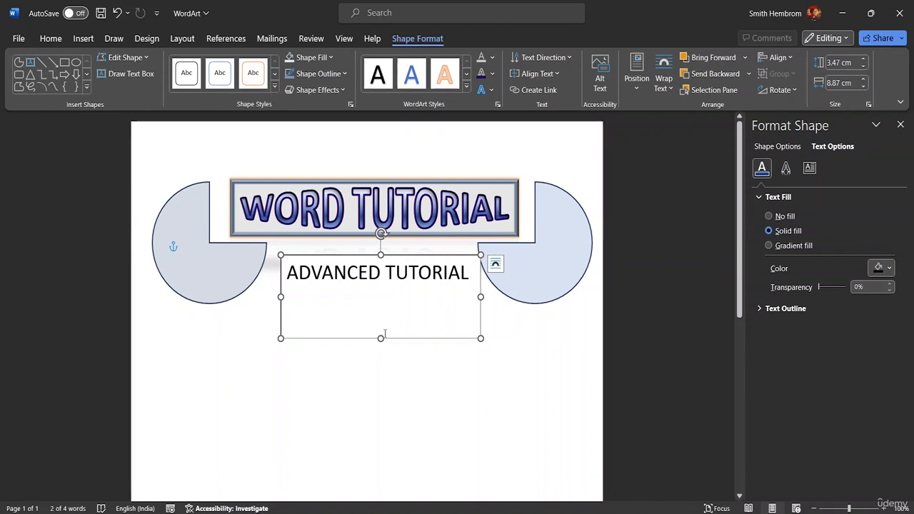
Step: Change the font of the ADVANCED TUTORIAL text to a Abstract Groovy
{"action": "left_click", "coordinate": [471, 272]}
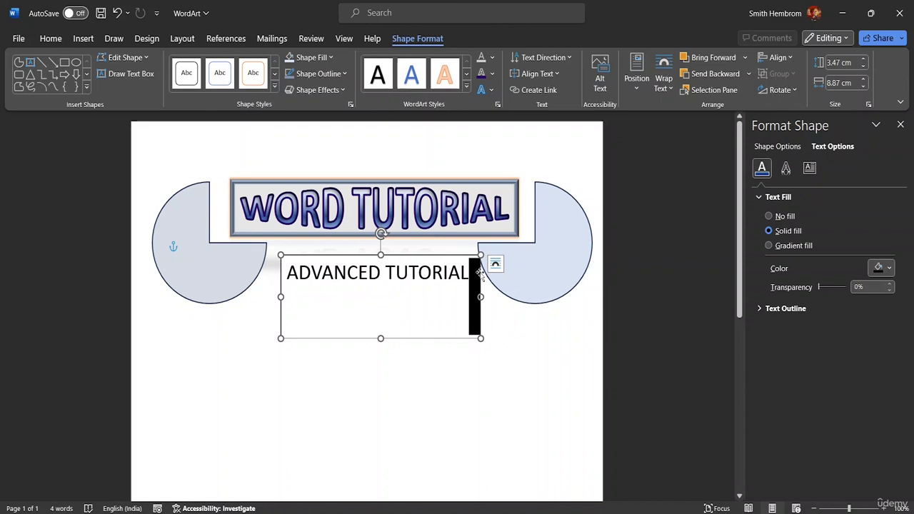
{"action": "left_click_drag", "start_coordinate": [479, 274], "coordinate": [389, 273]}
{"action": "left_click", "coordinate": [470, 273]}
{"action": "left_click_drag", "start_coordinate": [470, 274], "coordinate": [325, 265]}
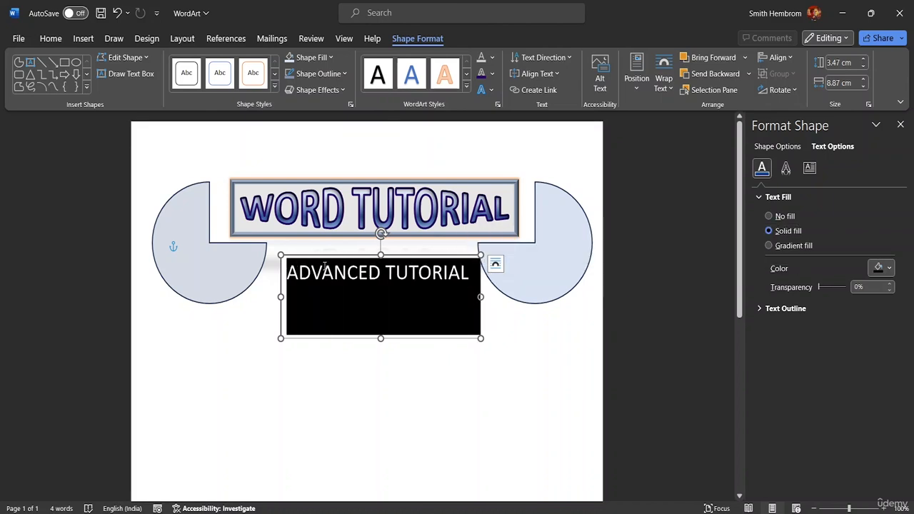
{"action": "left_click", "coordinate": [60, 41]}
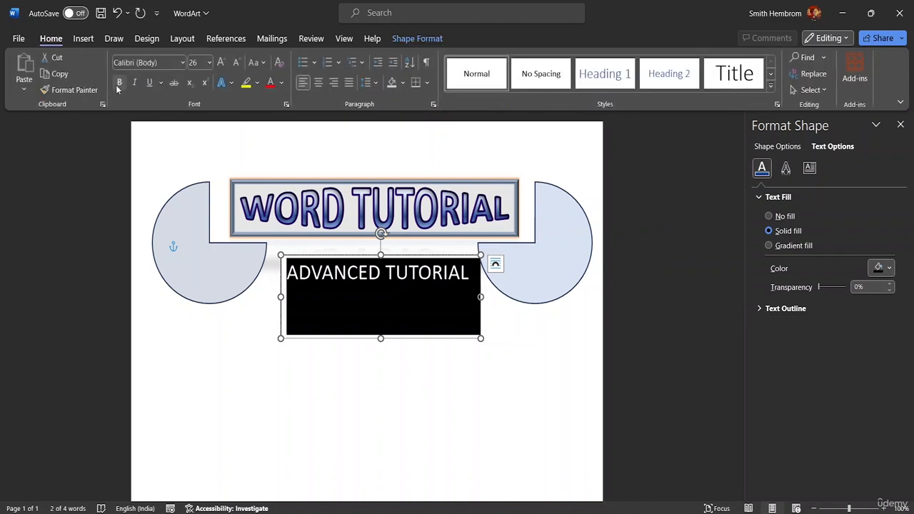
{"action": "left_click", "coordinate": [182, 62]}
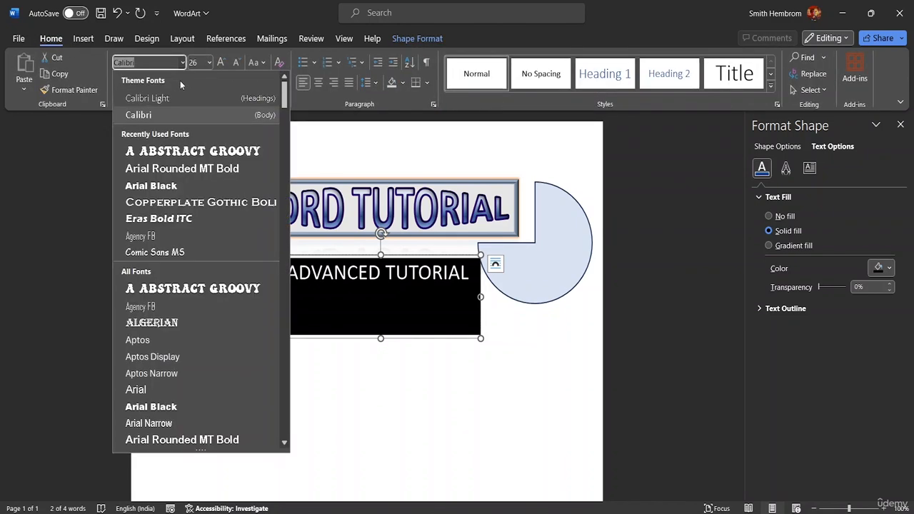
{"action": "left_click", "coordinate": [182, 153]}
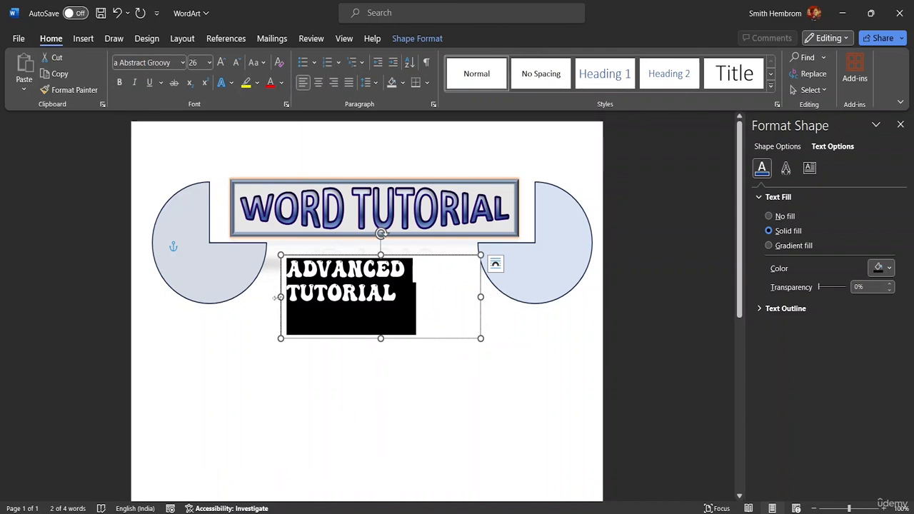
Step: Resize the ADVANCED TUTORIAL text box to about 9 cm wide and 3.6 cm high between the partial circles
{"action": "mouse_move", "coordinate": [281, 297]}
{"action": "left_mouse_down"}
{"action": "mouse_move", "coordinate": [257, 297]}
{"action": "mouse_move", "coordinate": [266, 299]}
{"action": "left_mouse_up"}
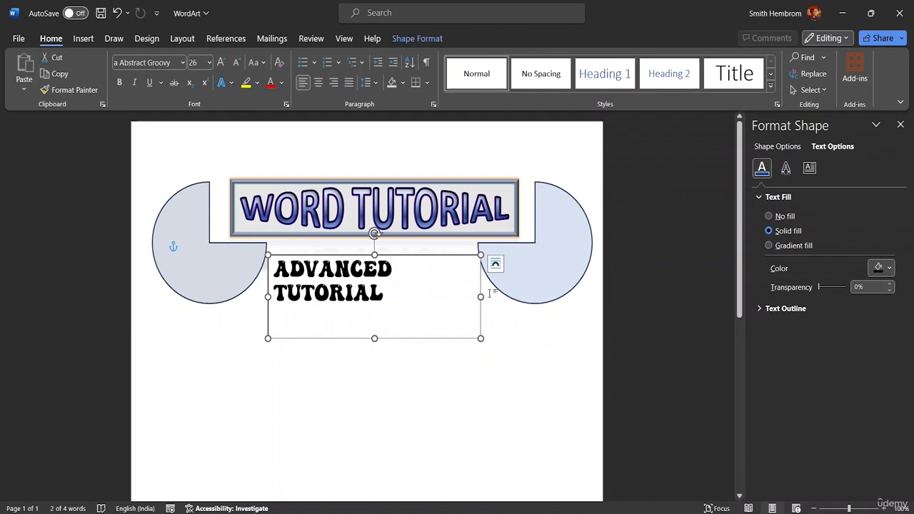
{"action": "left_click_drag", "start_coordinate": [483, 296], "coordinate": [470, 297]}
{"action": "left_click", "coordinate": [397, 275]}
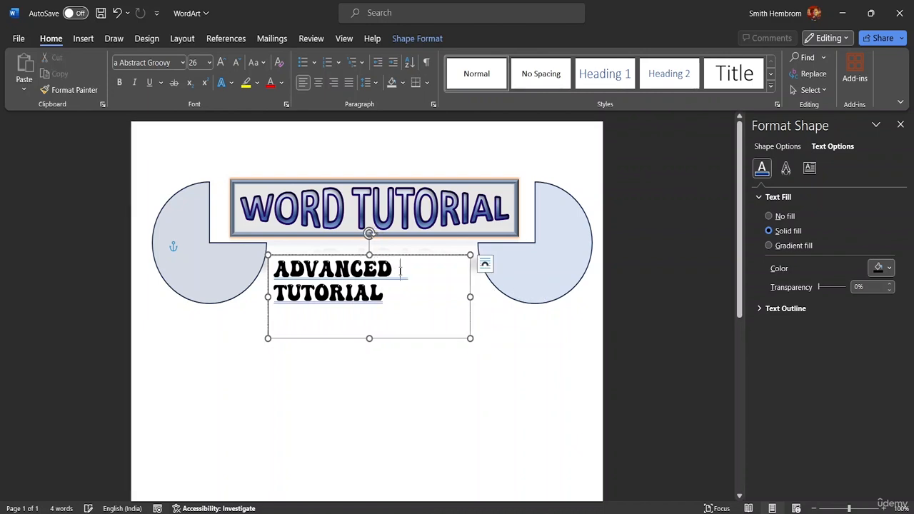
{"action": "double_click", "coordinate": [392, 305]}
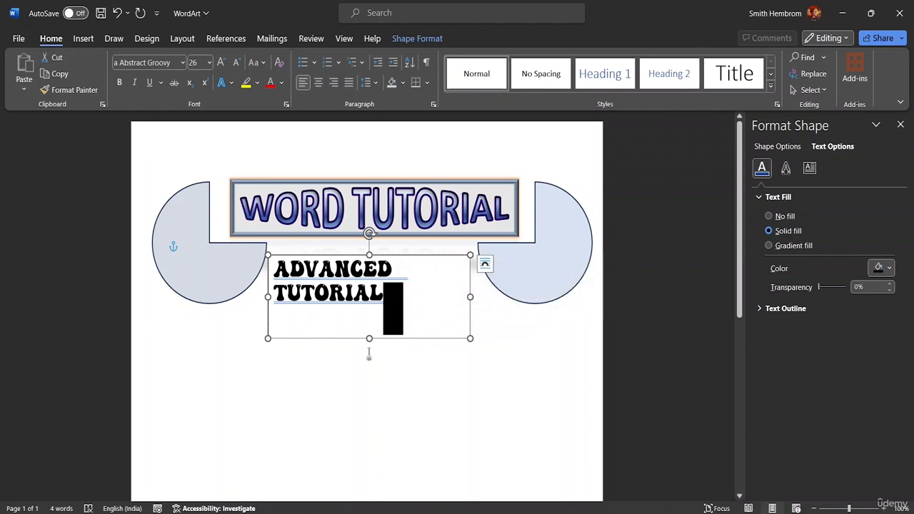
{"action": "mouse_move", "coordinate": [369, 337]}
{"action": "left_mouse_down"}
{"action": "mouse_move", "coordinate": [367, 373]}
{"action": "mouse_move", "coordinate": [369, 342]}
{"action": "left_mouse_up"}
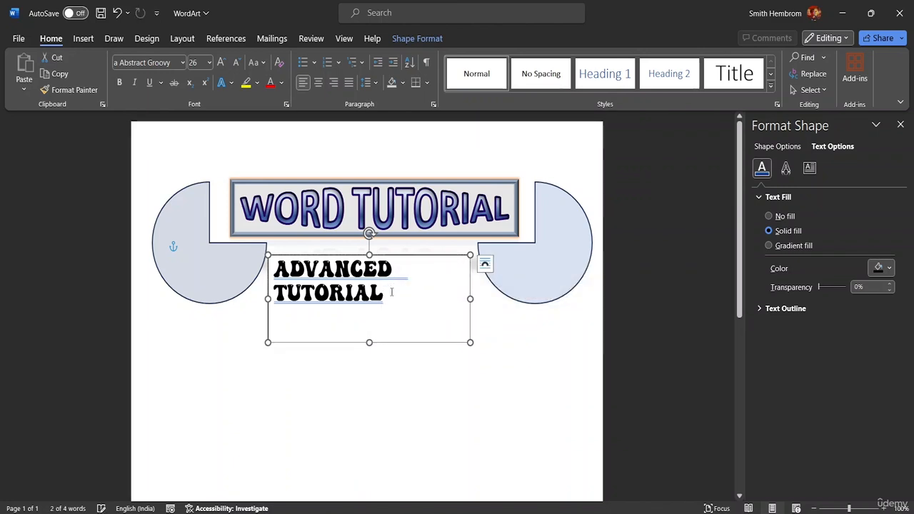
Step: Center the ADVANCED TUTORIAL text horizontally within its text box
{"action": "left_click_drag", "start_coordinate": [391, 294], "coordinate": [288, 262]}
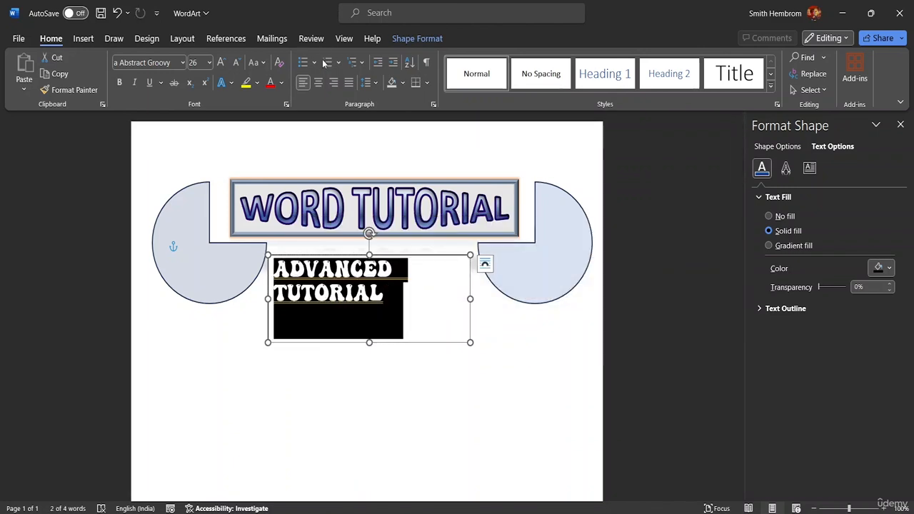
{"action": "left_click", "coordinate": [319, 83]}
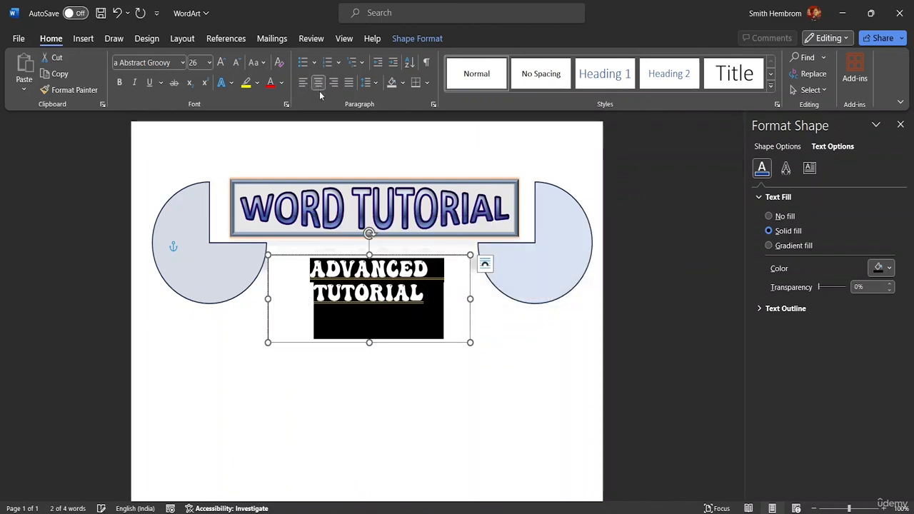
{"action": "left_click", "coordinate": [456, 315]}
Step: Apply the blue preset WordArt style to the ADVANCED TUTORIAL text
{"action": "left_click_drag", "start_coordinate": [428, 295], "coordinate": [295, 271]}
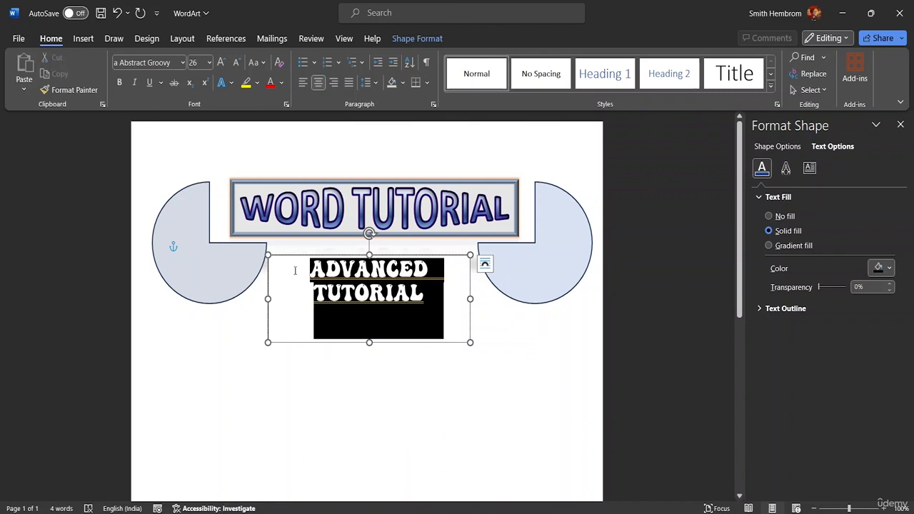
{"action": "left_click", "coordinate": [282, 83]}
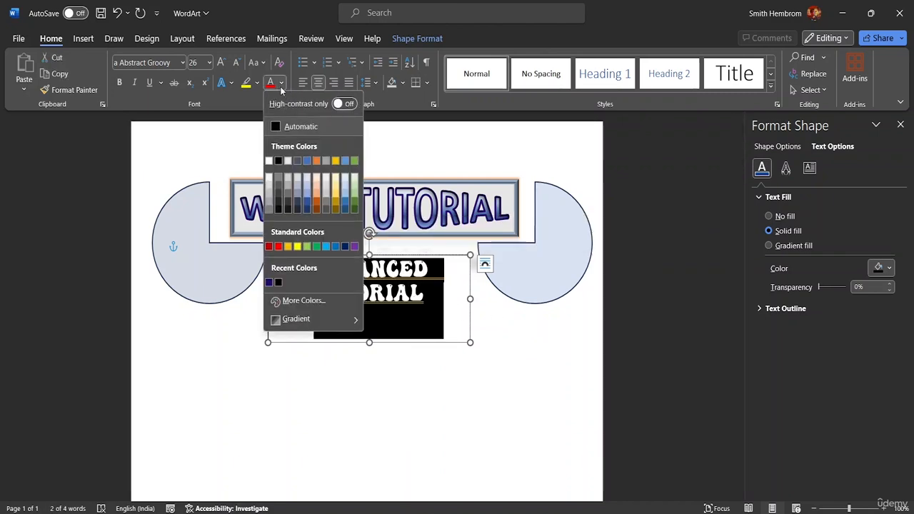
{"action": "left_click", "coordinate": [404, 39]}
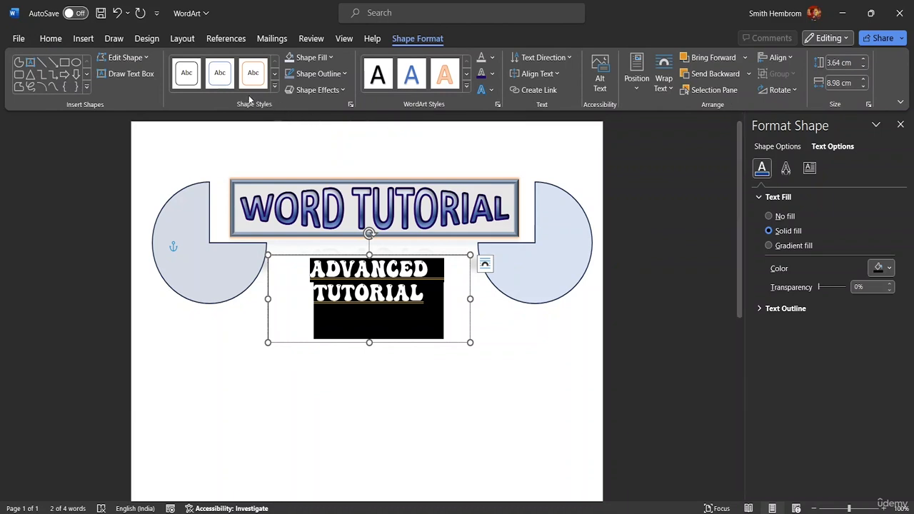
{"action": "left_click", "coordinate": [413, 80]}
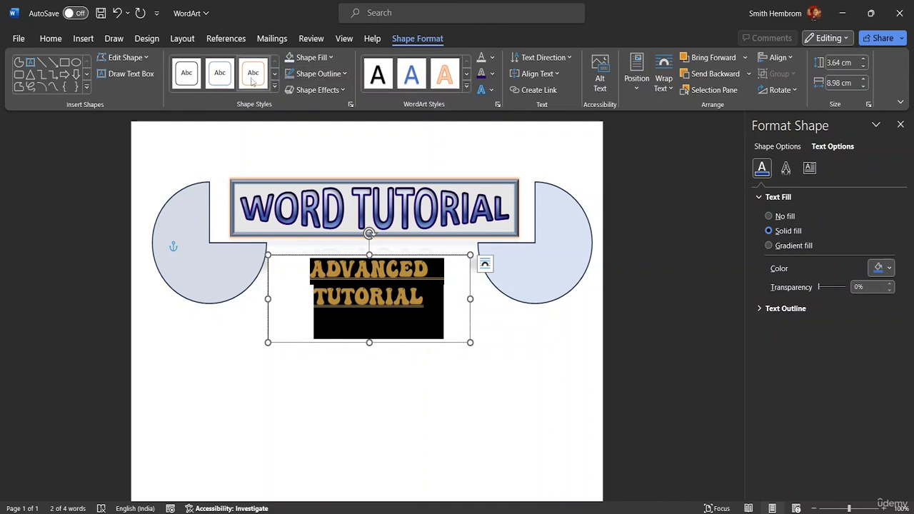
Step: Draw a rectangle about 7.3 cm wide and 2.6 cm high over the ADVANCED TUTORIAL text and send it to the back
{"action": "left_click", "coordinate": [65, 62]}
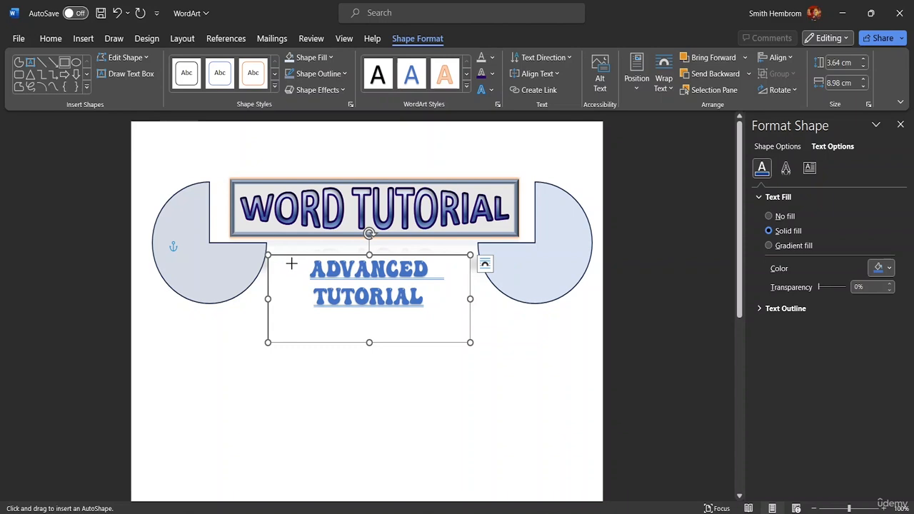
{"action": "mouse_move", "coordinate": [288, 254]}
{"action": "left_mouse_down"}
{"action": "mouse_move", "coordinate": [302, 286]}
{"action": "mouse_move", "coordinate": [412, 326]}
{"action": "mouse_move", "coordinate": [454, 330]}
{"action": "mouse_move", "coordinate": [452, 317]}
{"action": "left_mouse_up"}
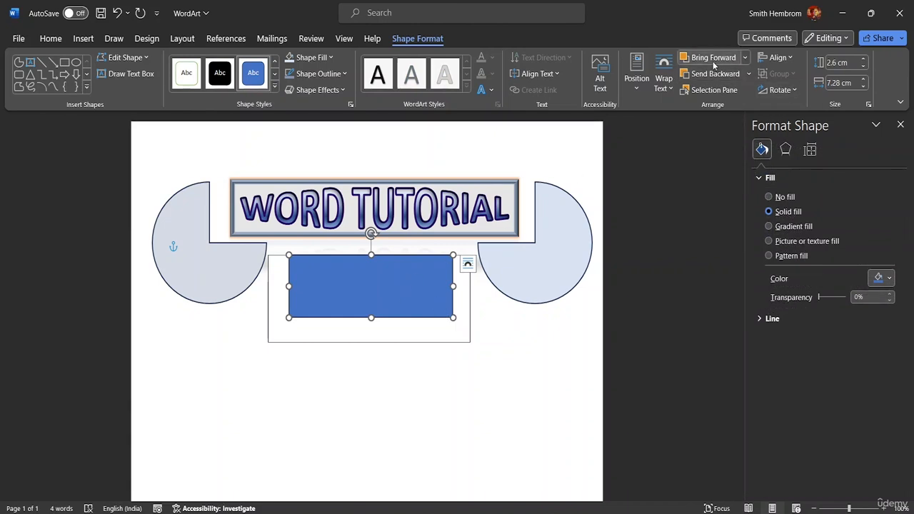
{"action": "left_click", "coordinate": [749, 74]}
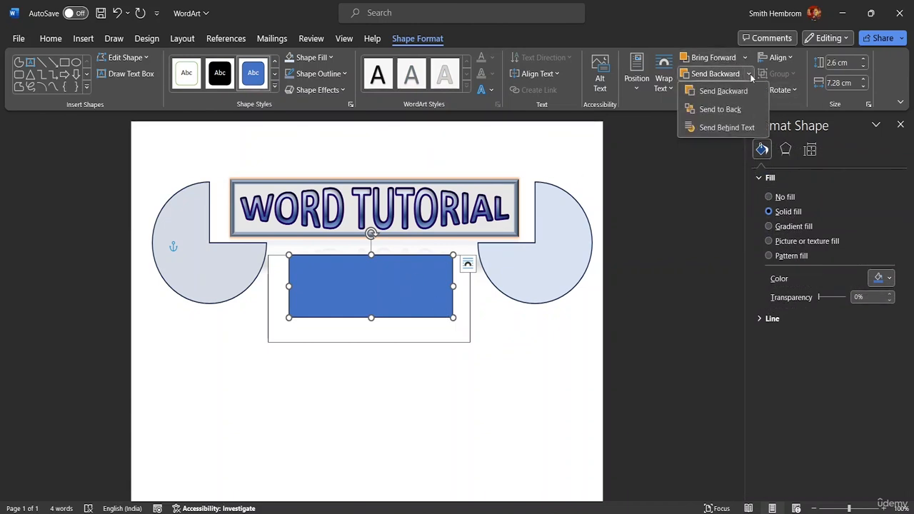
{"action": "left_click", "coordinate": [729, 109]}
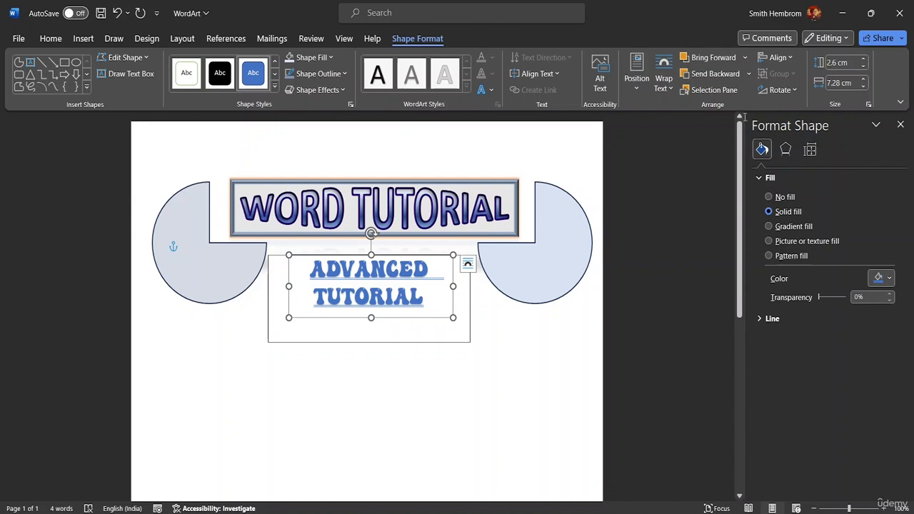
Step: Try to send the rectangle behind the text, and deselect it
{"action": "left_click", "coordinate": [749, 74]}
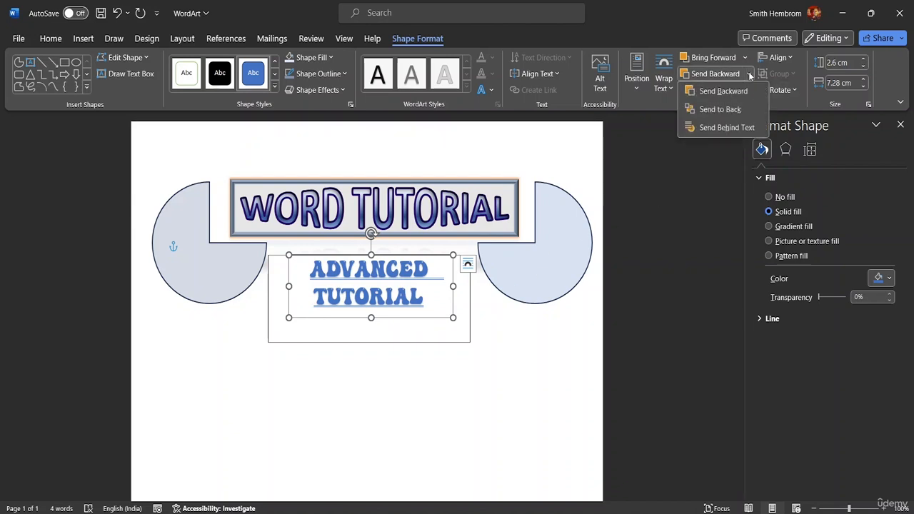
{"action": "left_click", "coordinate": [727, 128]}
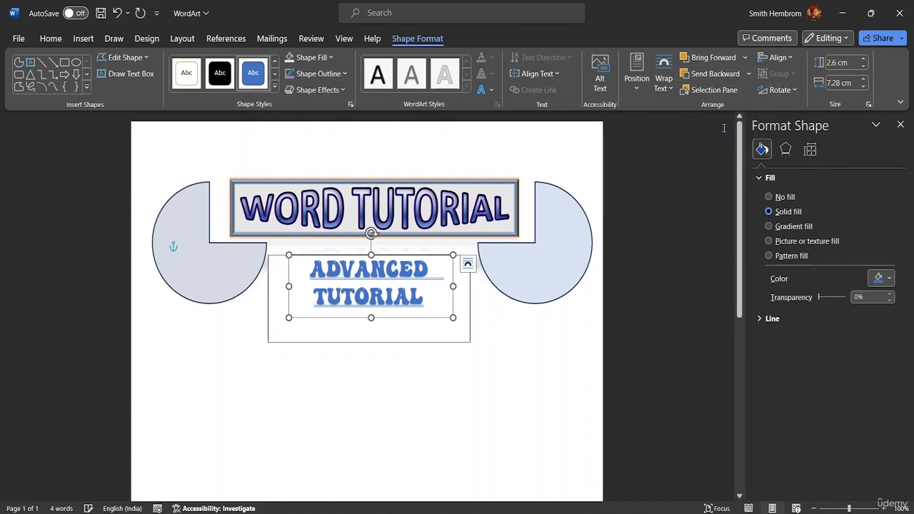
{"action": "left_click", "coordinate": [748, 76]}
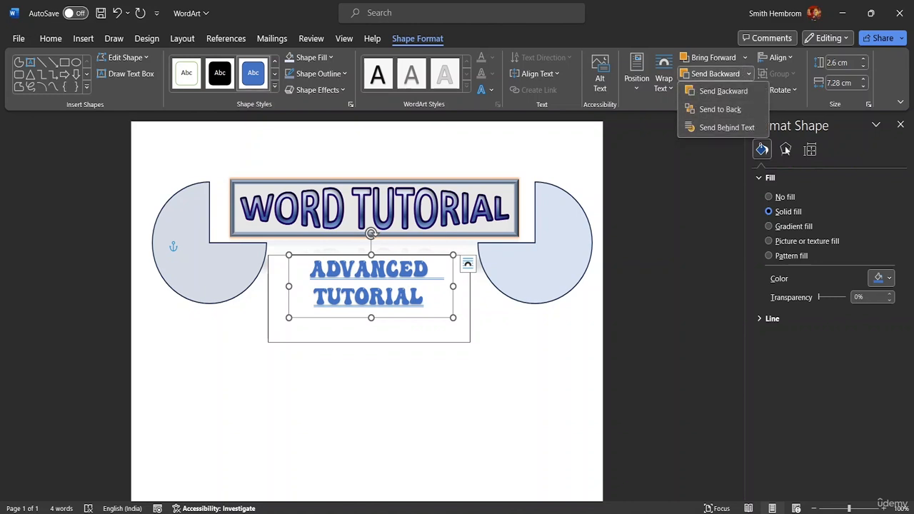
{"action": "left_click", "coordinate": [505, 362]}
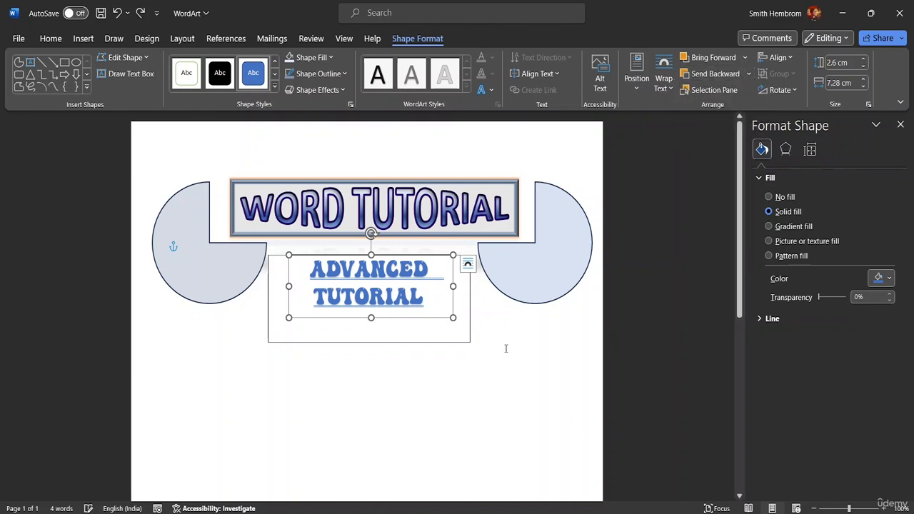
{"action": "left_click", "coordinate": [505, 349]}
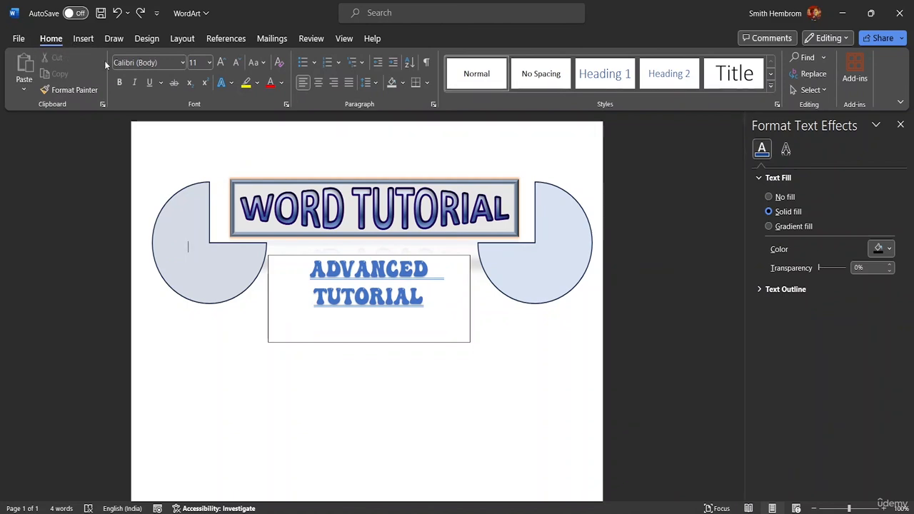
Step: Draw a rectangle about 6.8 cm wide and 2.5 cm high over the ADVANCED TUTORIAL text
{"action": "left_click", "coordinate": [81, 41]}
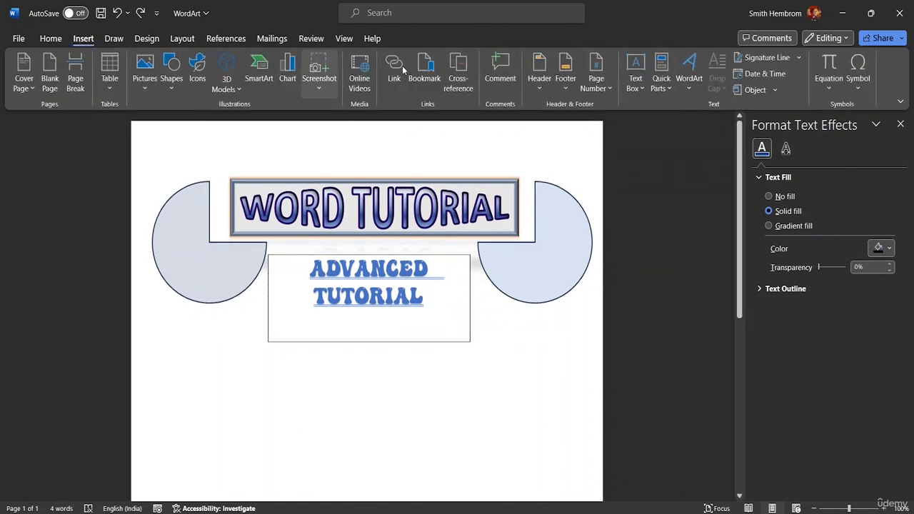
{"action": "double_click", "coordinate": [368, 270]}
{"action": "left_click", "coordinate": [425, 297]}
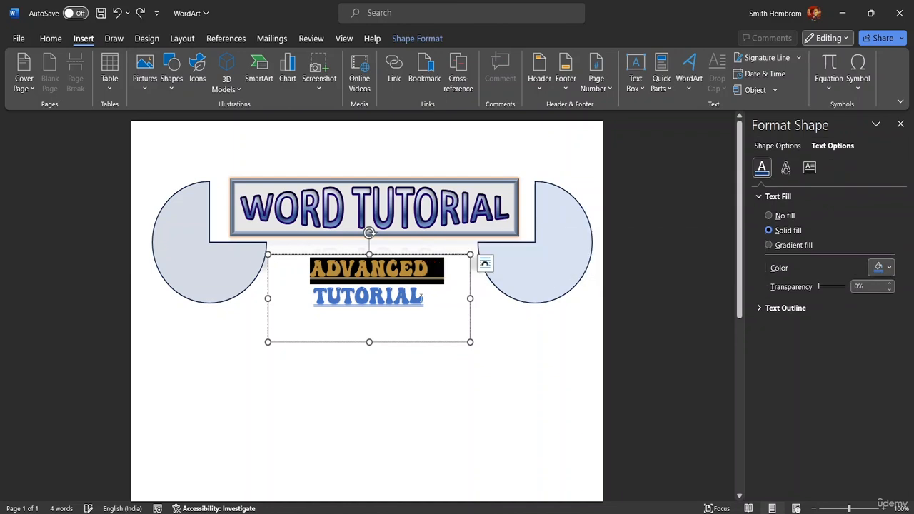
{"action": "left_click", "coordinate": [410, 38]}
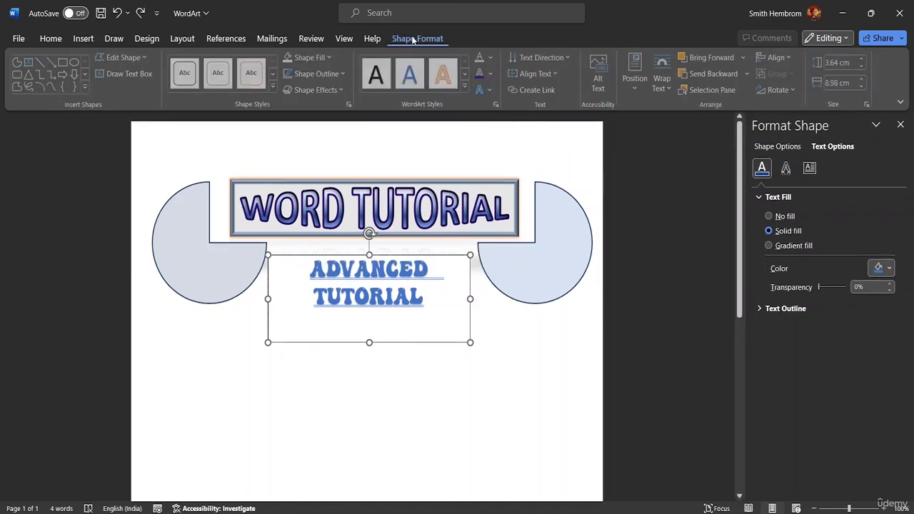
{"action": "left_click", "coordinate": [64, 63]}
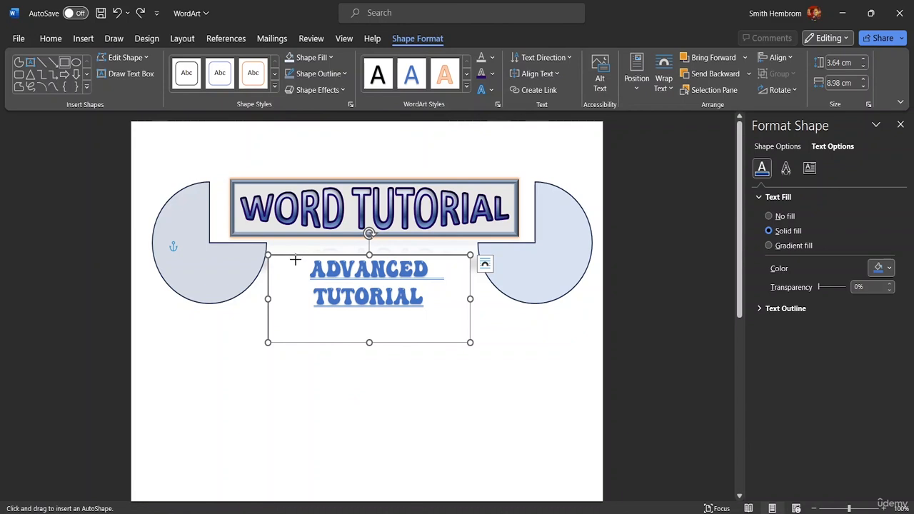
{"action": "left_click_drag", "start_coordinate": [295, 259], "coordinate": [449, 317]}
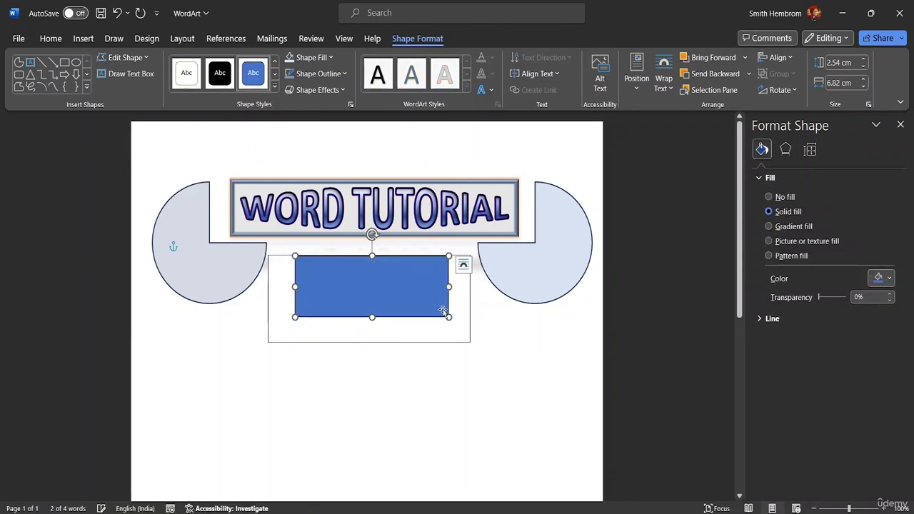
Step: Fill the new rectangle with a light blue-gray theme color and deselect it
{"action": "left_click", "coordinate": [333, 59]}
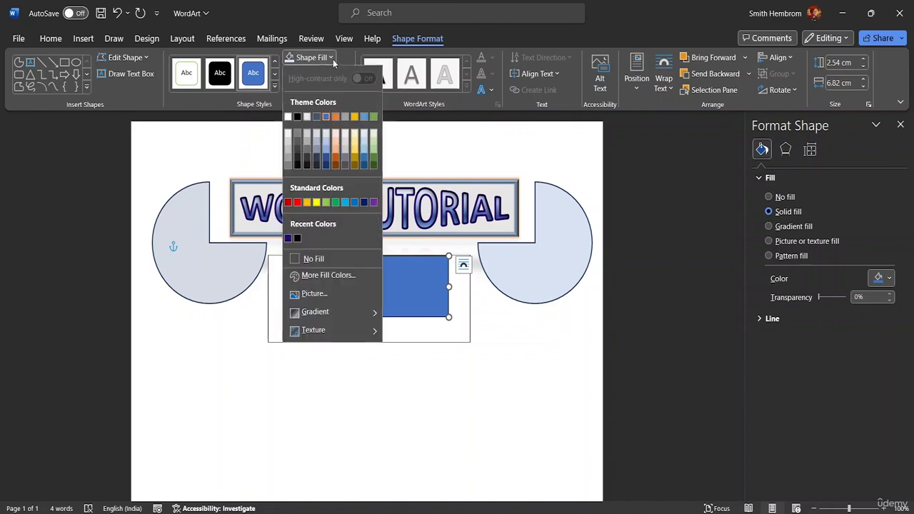
{"action": "left_click", "coordinate": [315, 145]}
{"action": "left_click", "coordinate": [320, 156]}
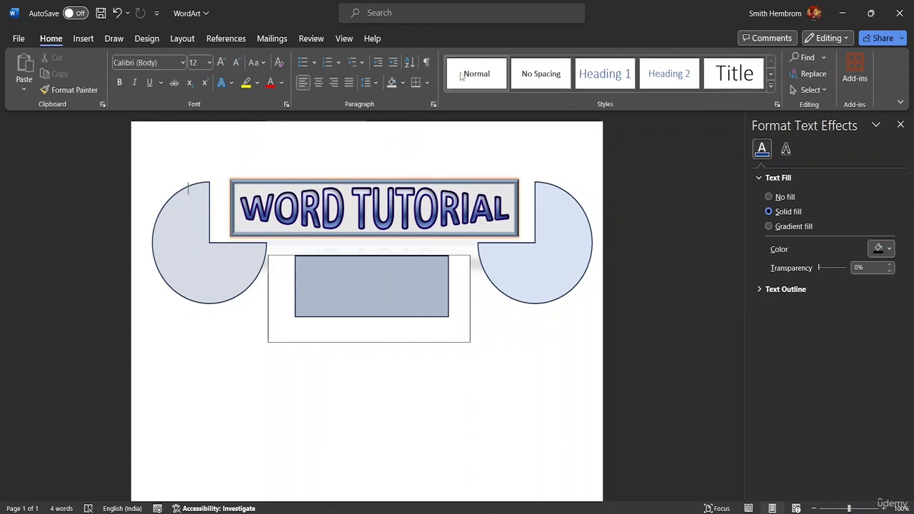
Step: Send the blue-gray rectangle one level backward, behind the ADVANCED TUTORIAL text box
{"action": "left_click", "coordinate": [431, 276]}
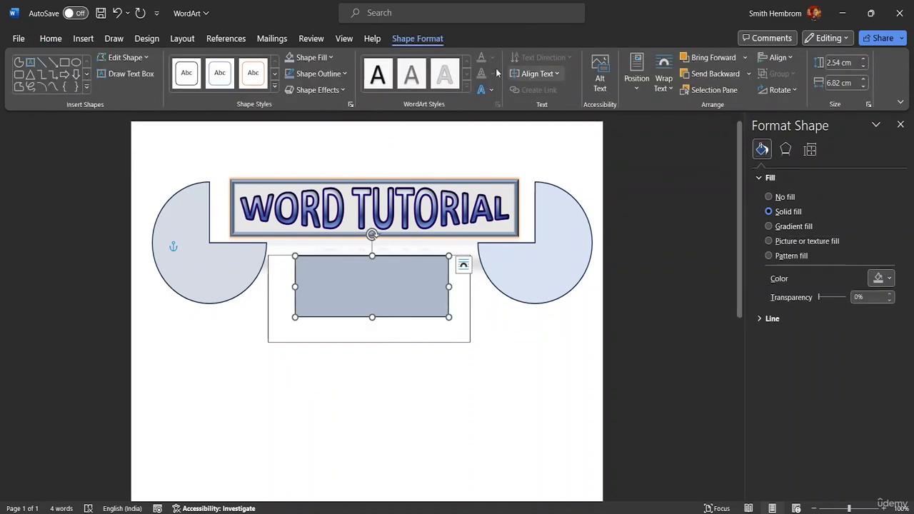
{"action": "left_click", "coordinate": [749, 74]}
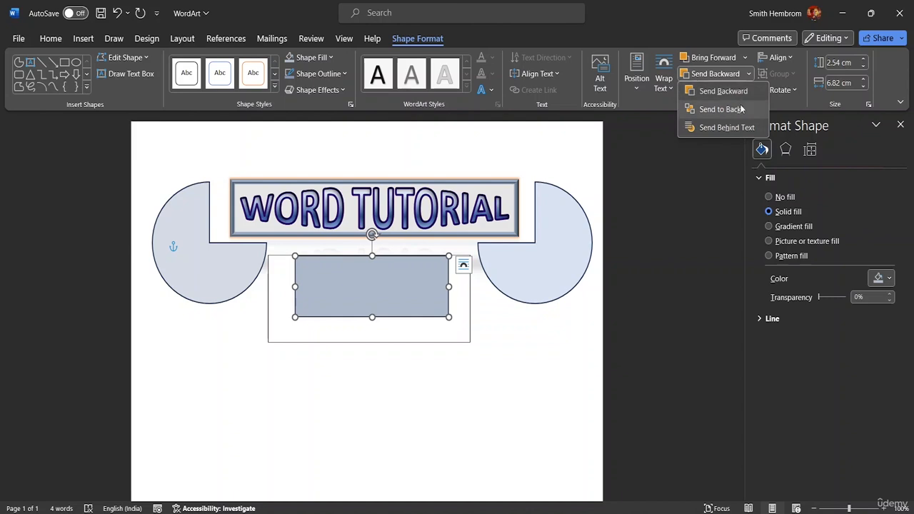
{"action": "left_click", "coordinate": [737, 92]}
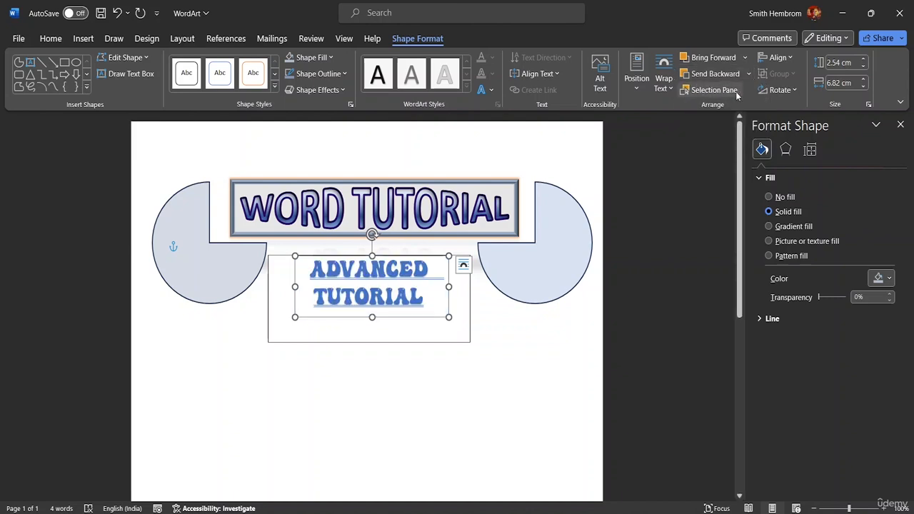
Step: Move the ADVANCED TUTORIAL text box down to the empty area below the blue-gray rectangle
{"action": "left_click", "coordinate": [455, 359]}
{"action": "double_click", "coordinate": [429, 329]}
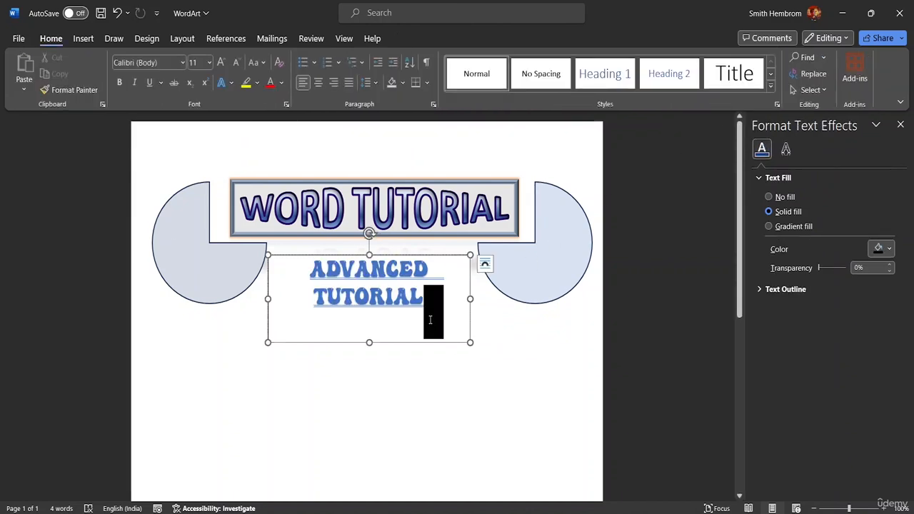
{"action": "left_click", "coordinate": [455, 332]}
{"action": "left_click", "coordinate": [360, 322]}
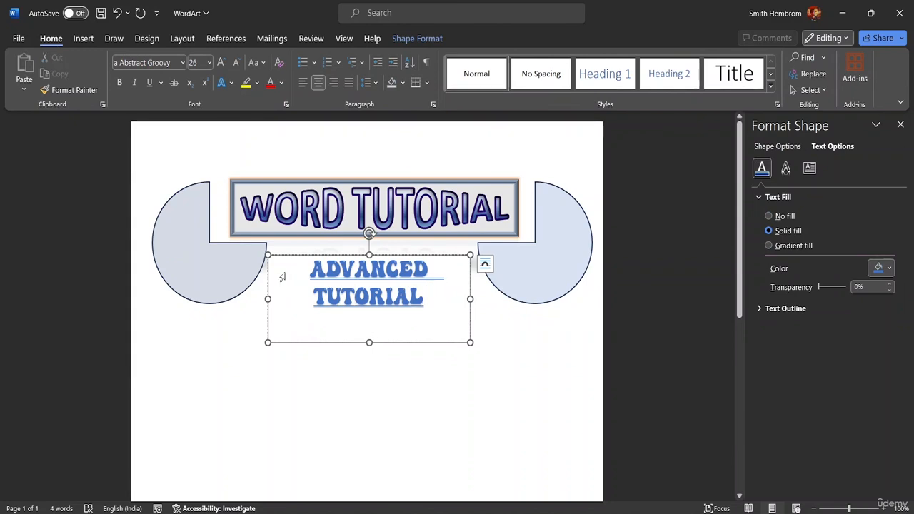
{"action": "left_click_drag", "start_coordinate": [323, 344], "coordinate": [321, 438]}
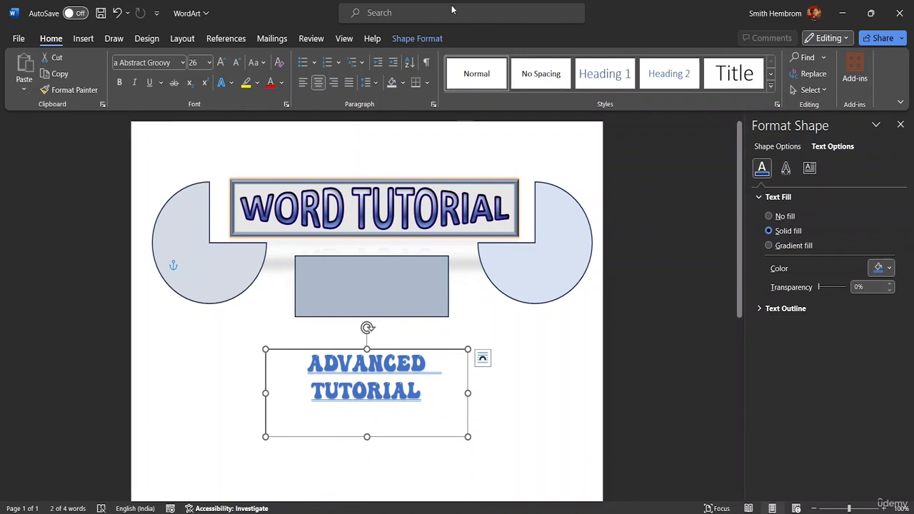
Step: Reduce the width of the ADVANCED TUTORIAL text box to 7.8 cm
{"action": "left_click", "coordinate": [418, 39]}
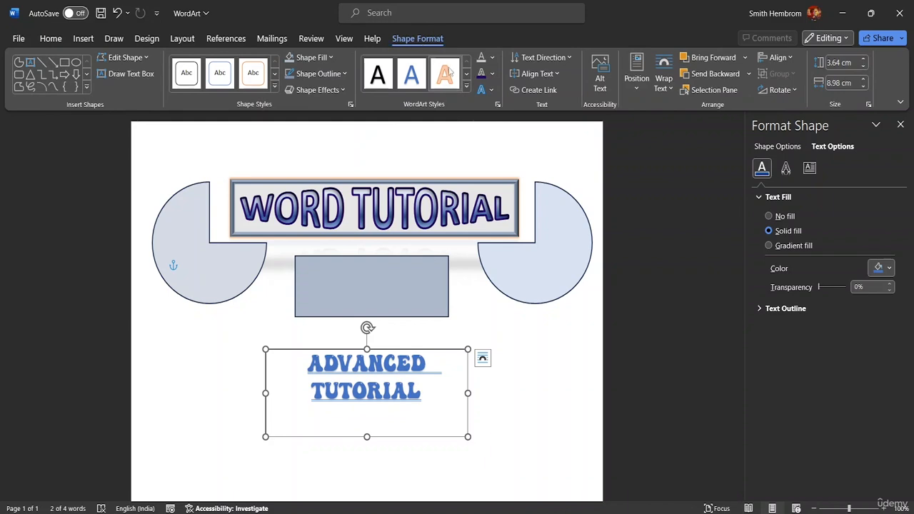
{"action": "left_click", "coordinate": [864, 87]}
{"action": "left_click", "coordinate": [863, 87]}
{"action": "left_click", "coordinate": [863, 86]}
{"action": "left_click", "coordinate": [864, 86]}
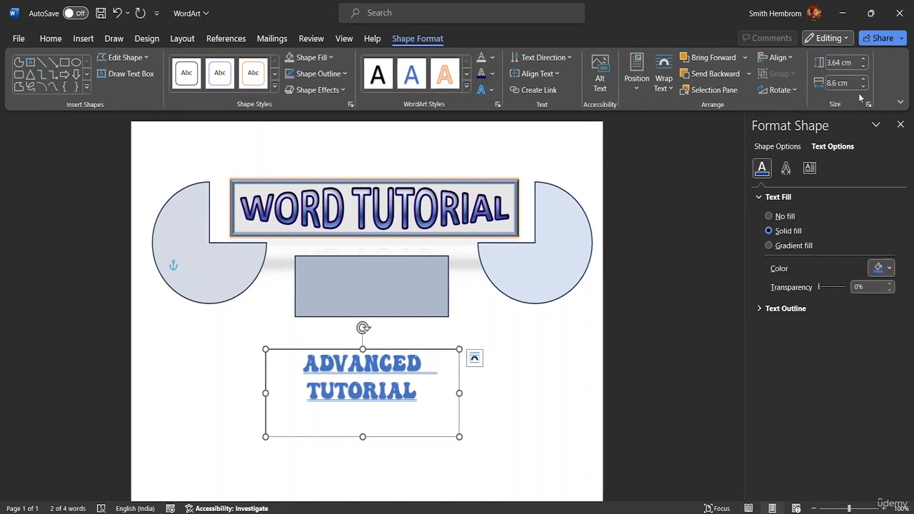
{"action": "left_click", "coordinate": [864, 86]}
{"action": "left_click", "coordinate": [863, 87]}
{"action": "left_click", "coordinate": [863, 87]}
{"action": "left_click", "coordinate": [864, 87]}
{"action": "left_click", "coordinate": [863, 86]}
{"action": "left_click", "coordinate": [864, 87]}
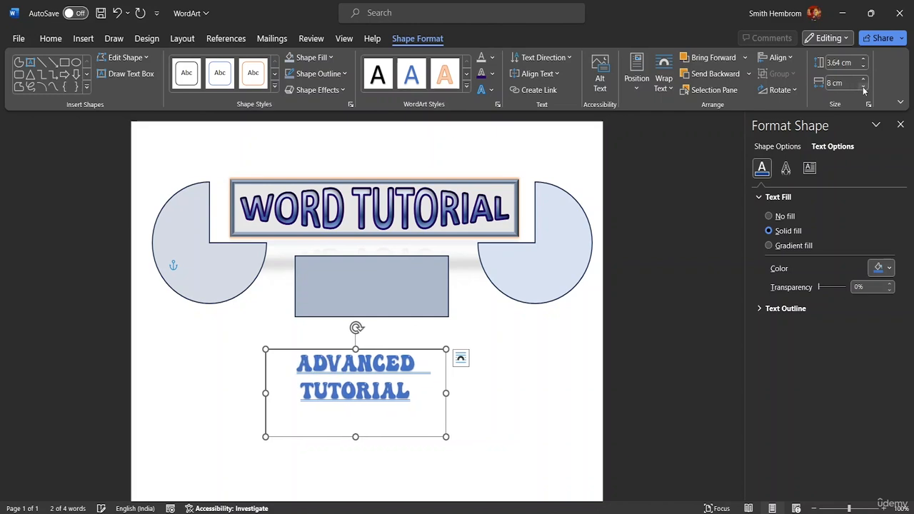
{"action": "left_click", "coordinate": [864, 86]}
{"action": "left_click", "coordinate": [864, 86]}
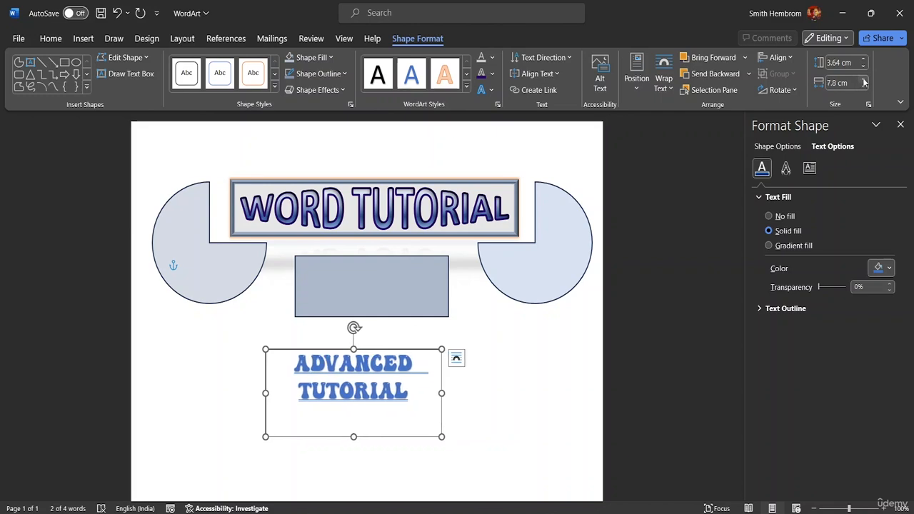
Step: Reduce the height of the ADVANCED TUTORIAL text box to 2.5 cm
{"action": "left_click", "coordinate": [863, 67]}
{"action": "left_click", "coordinate": [863, 66]}
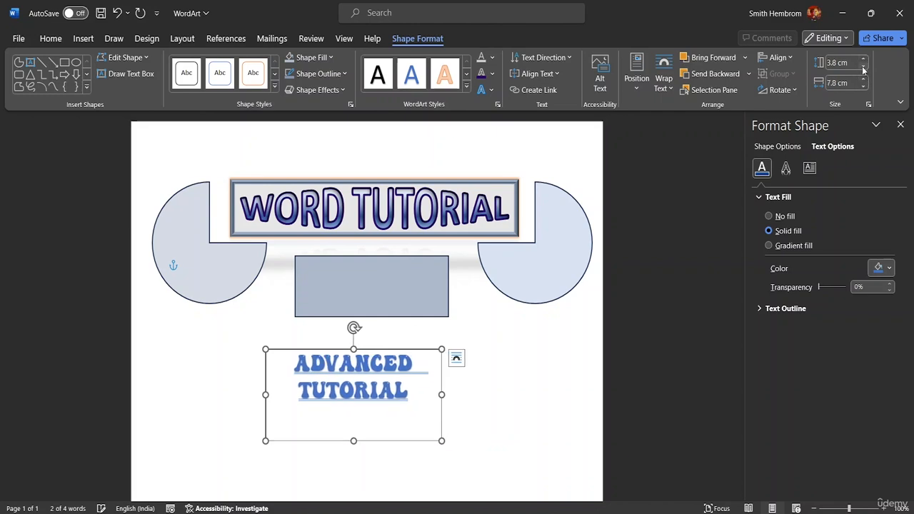
{"action": "left_click", "coordinate": [863, 66]}
{"action": "left_click", "coordinate": [863, 67]}
{"action": "left_click", "coordinate": [863, 66]}
{"action": "left_click", "coordinate": [863, 66]}
{"action": "left_click", "coordinate": [863, 66]}
{"action": "left_click", "coordinate": [862, 67]}
{"action": "left_click", "coordinate": [863, 66]}
{"action": "left_click", "coordinate": [863, 67]}
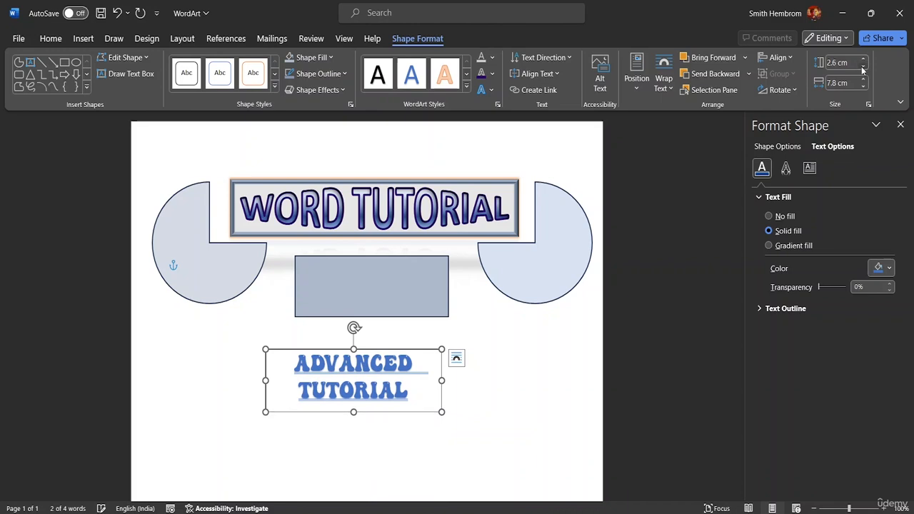
{"action": "left_click", "coordinate": [863, 66]}
{"action": "left_click", "coordinate": [863, 66]}
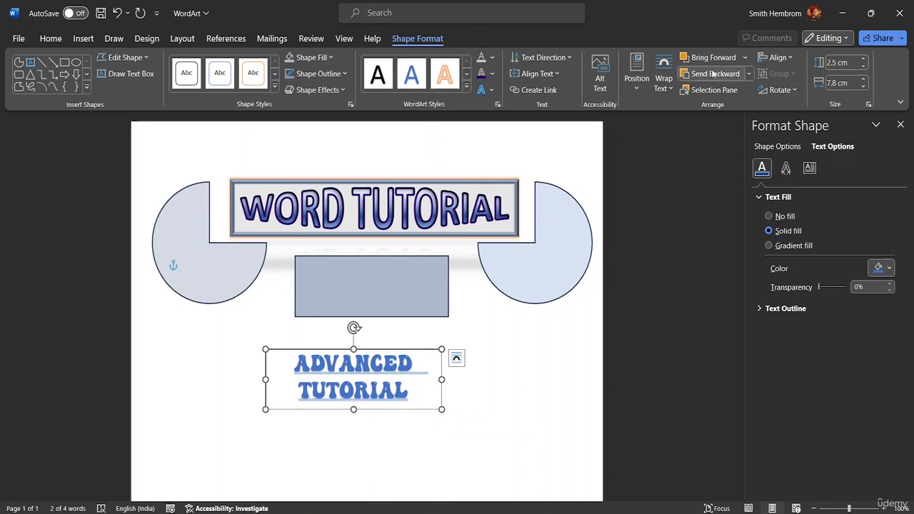
Step: Bring the ADVANCED TUTORIAL text box to the front and move it over the blue-gray rectangle
{"action": "left_click", "coordinate": [744, 58]}
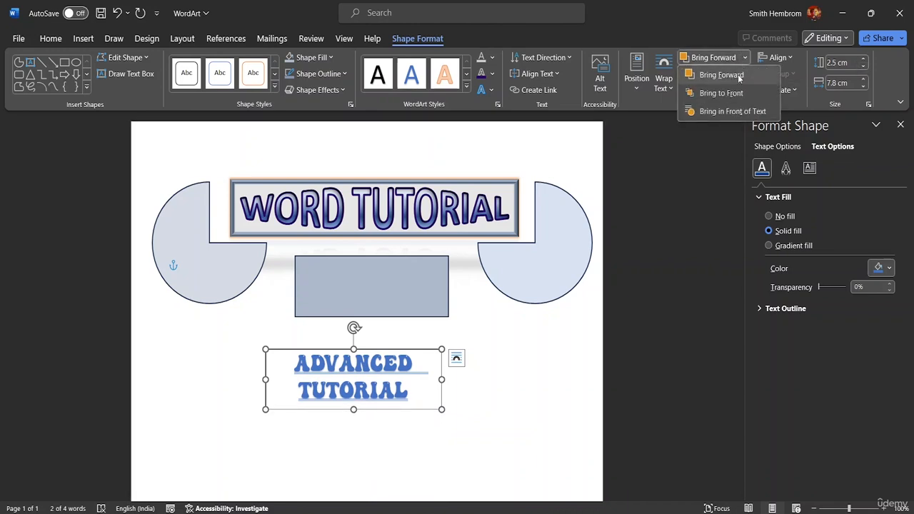
{"action": "left_click", "coordinate": [737, 77]}
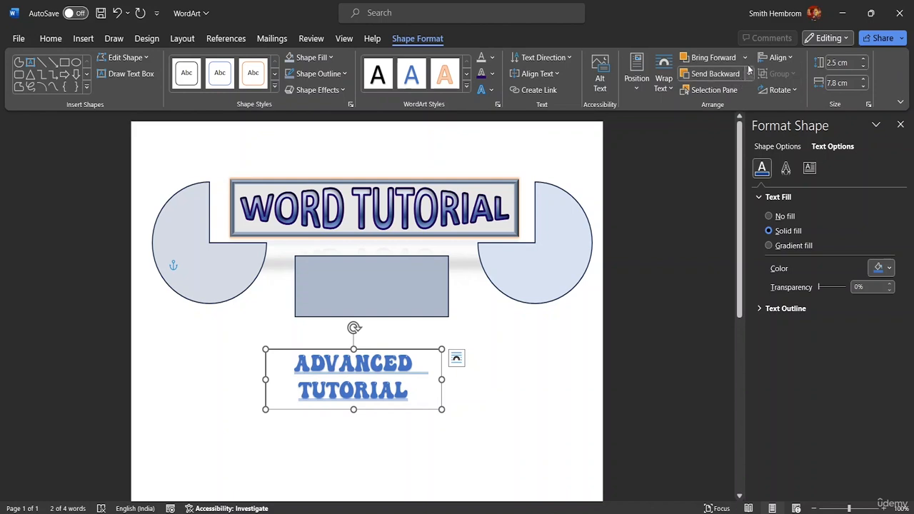
{"action": "left_click", "coordinate": [745, 58]}
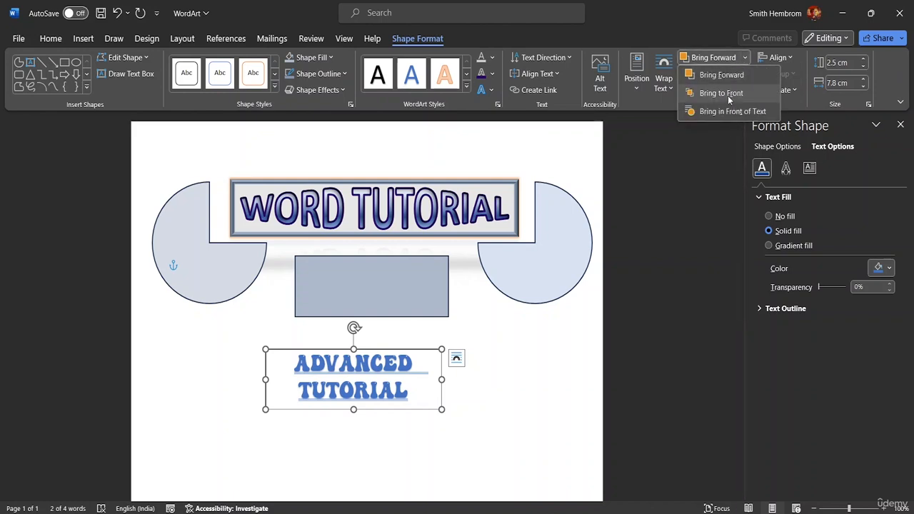
{"action": "left_click", "coordinate": [720, 93]}
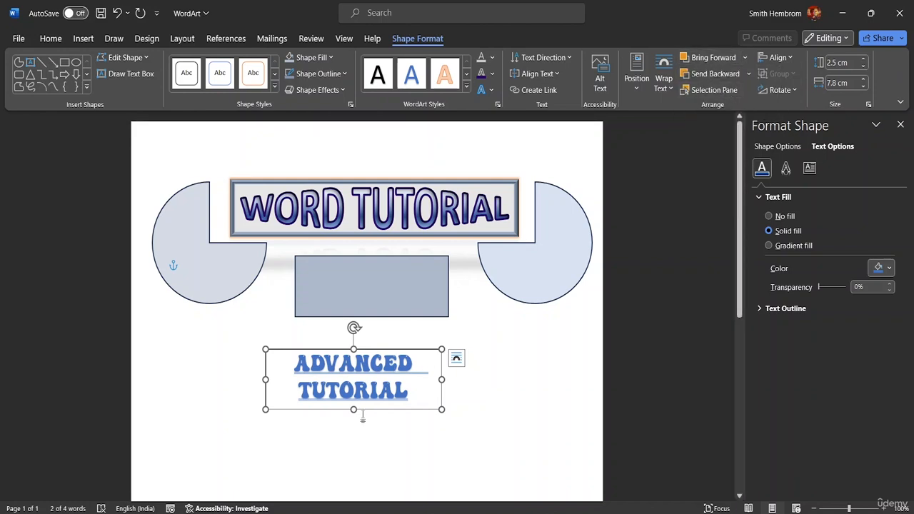
{"action": "left_click_drag", "start_coordinate": [362, 409], "coordinate": [382, 316]}
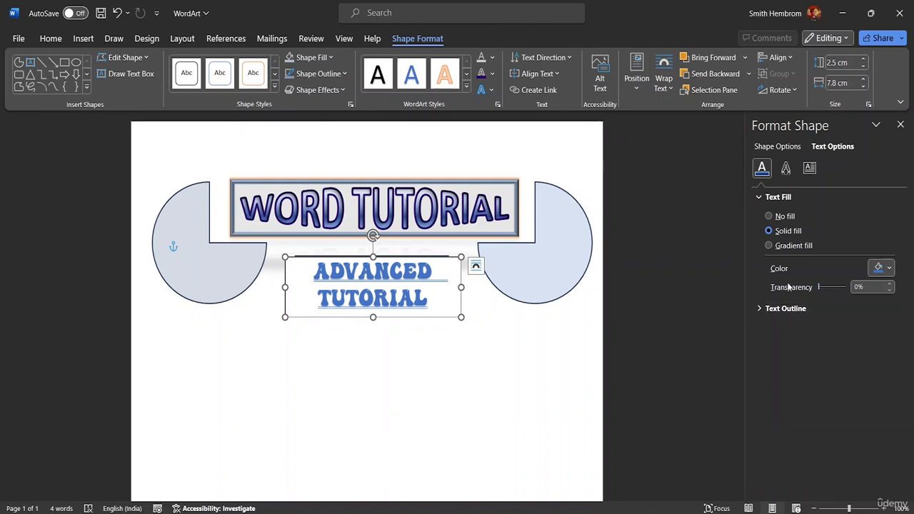
Step: Resize the ADVANCED TUTORIAL text box to about 6.9 cm wide and 2.7 cm high over the rectangle, with text fill transparency at 0%
{"action": "left_click_drag", "start_coordinate": [820, 289], "coordinate": [847, 287]}
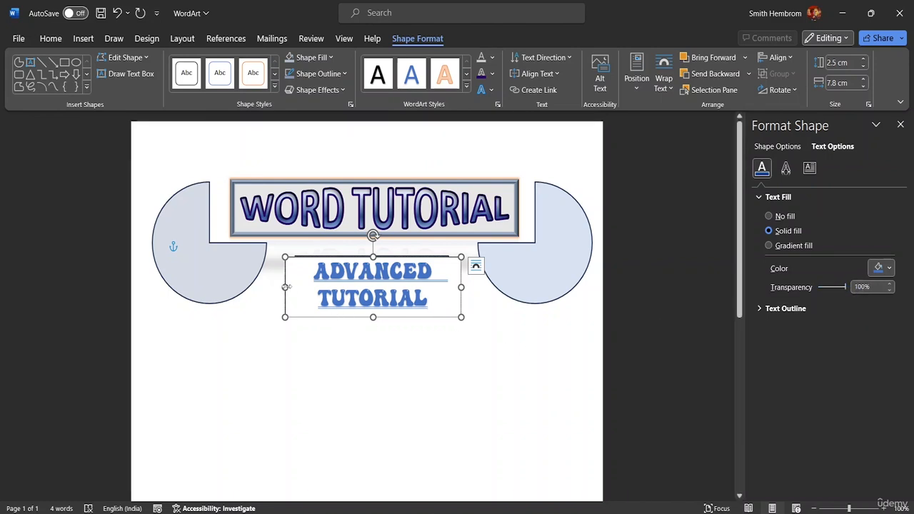
{"action": "mouse_move", "coordinate": [287, 289]}
{"action": "left_mouse_down"}
{"action": "mouse_move", "coordinate": [308, 287]}
{"action": "mouse_move", "coordinate": [293, 287]}
{"action": "left_mouse_up"}
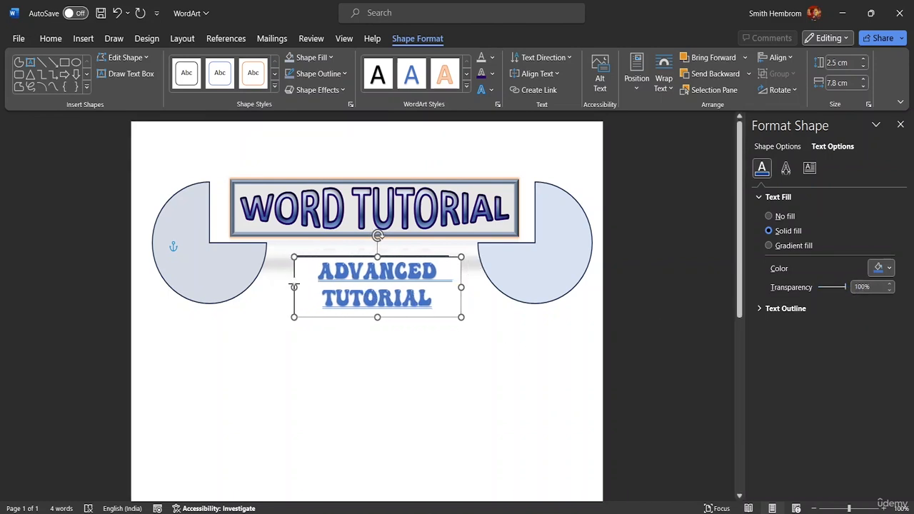
{"action": "left_click_drag", "start_coordinate": [461, 287], "coordinate": [449, 286]}
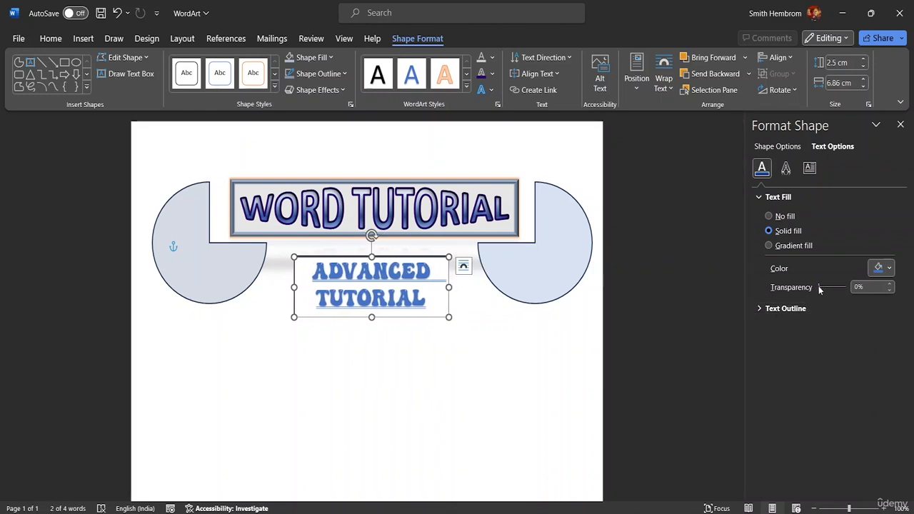
{"action": "left_click_drag", "start_coordinate": [819, 288], "coordinate": [762, 290]}
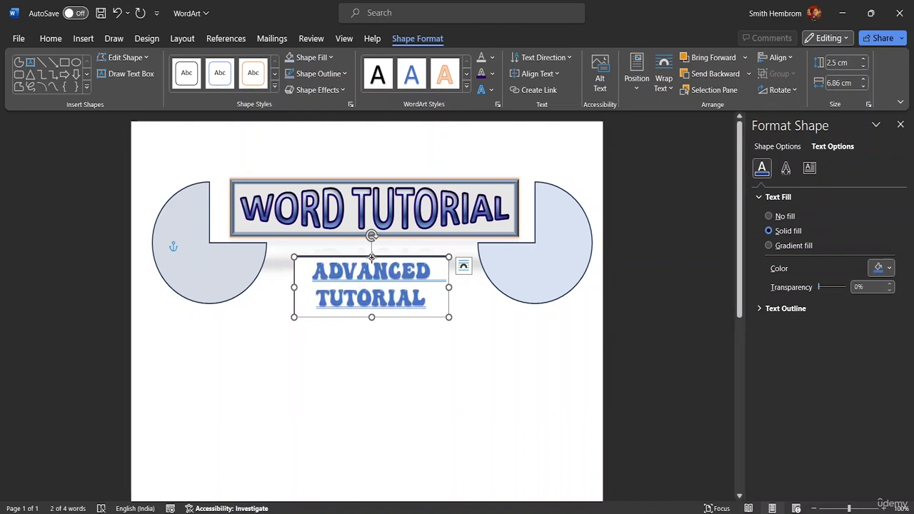
{"action": "left_click_drag", "start_coordinate": [371, 257], "coordinate": [371, 253]}
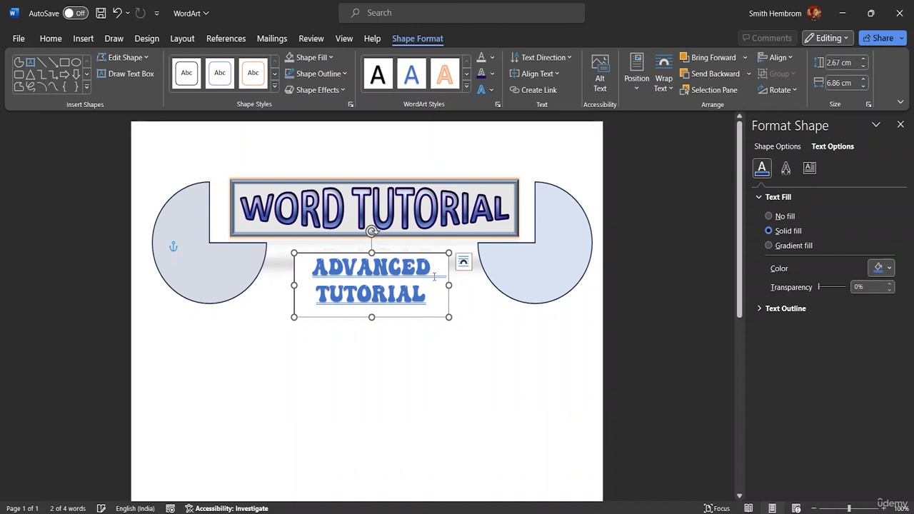
{"action": "left_click", "coordinate": [676, 363]}
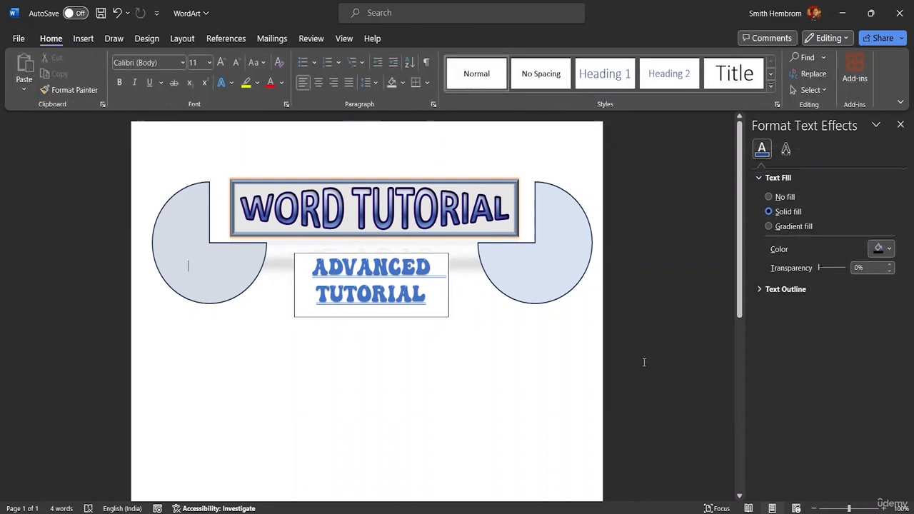
Step: Fill the ADVANCED TUTORIAL text box with the lightest blue theme shade and deselect it
{"action": "left_click", "coordinate": [298, 293]}
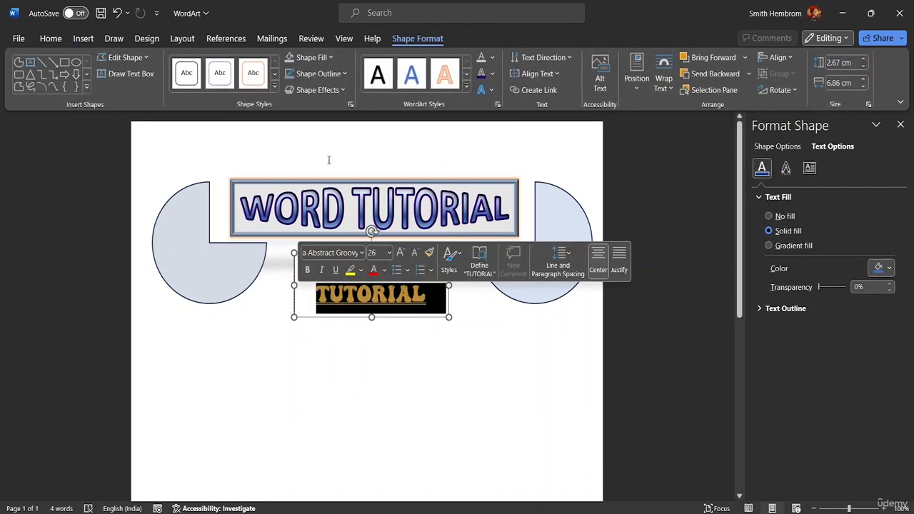
{"action": "left_click", "coordinate": [325, 58]}
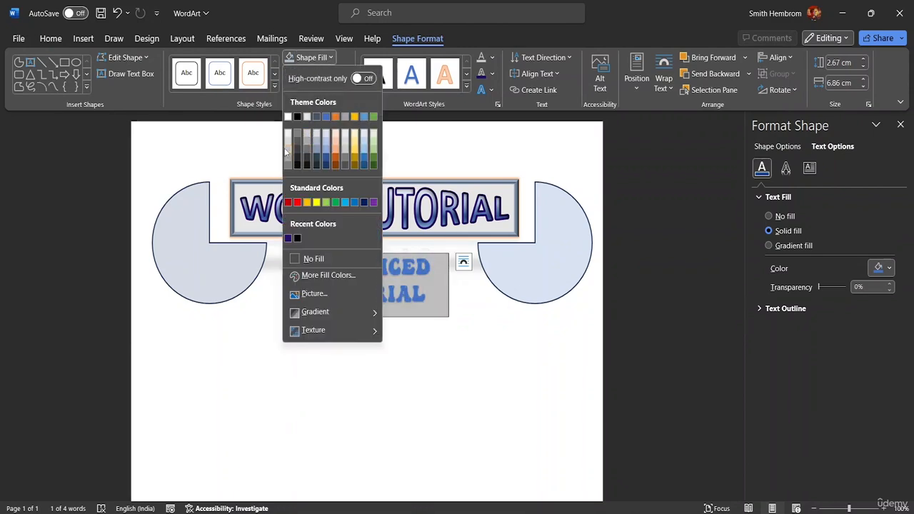
{"action": "left_click", "coordinate": [325, 135]}
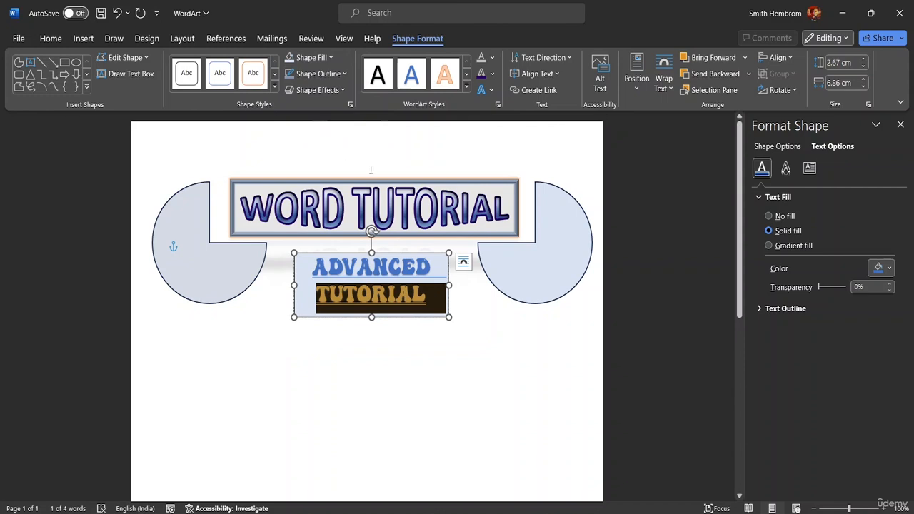
{"action": "left_click", "coordinate": [489, 297]}
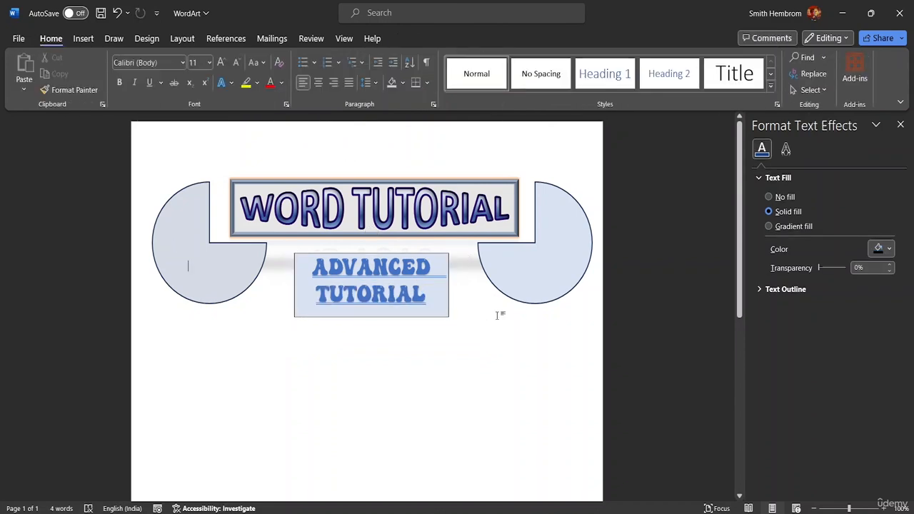